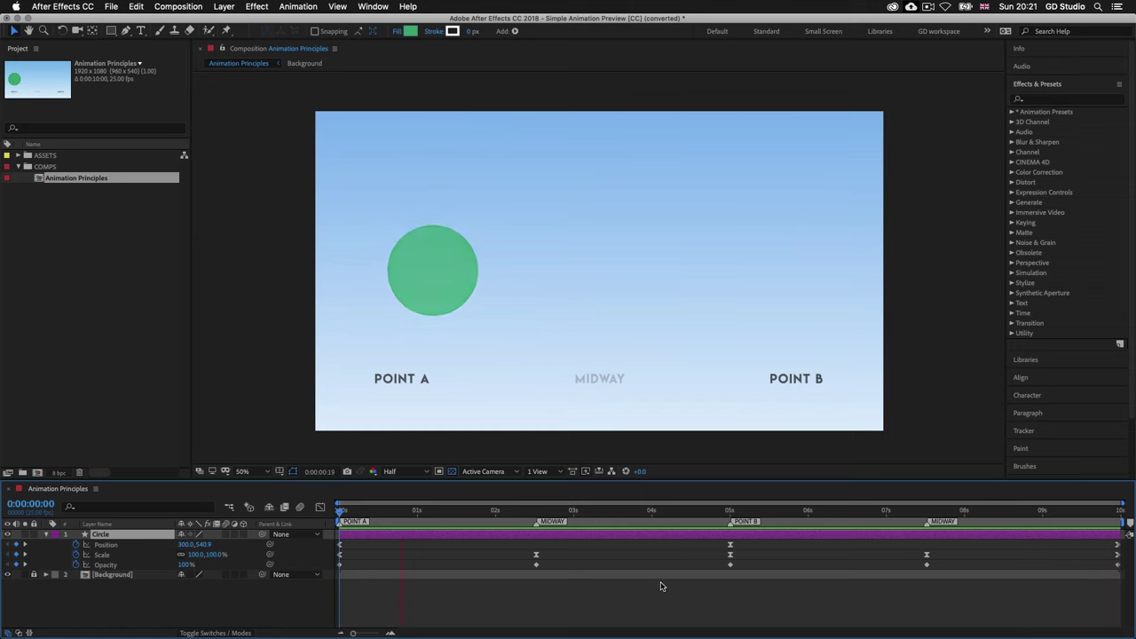
Step: Stop the animation preview at 0:00:01:13 and deselect the Circle layer
key("space")
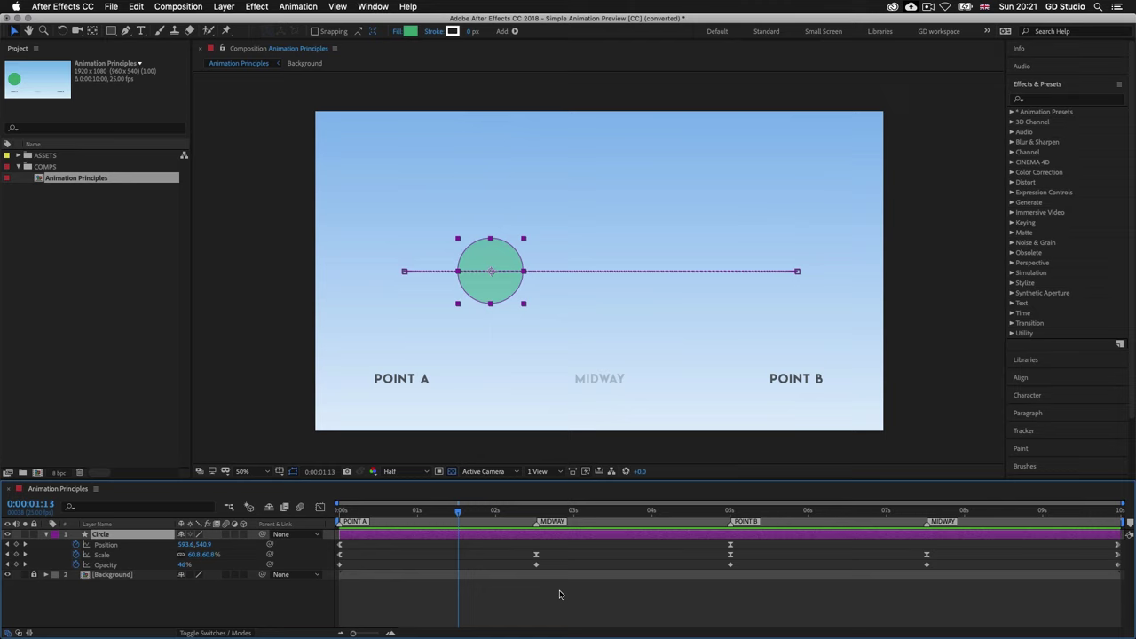
left_click(559, 594)
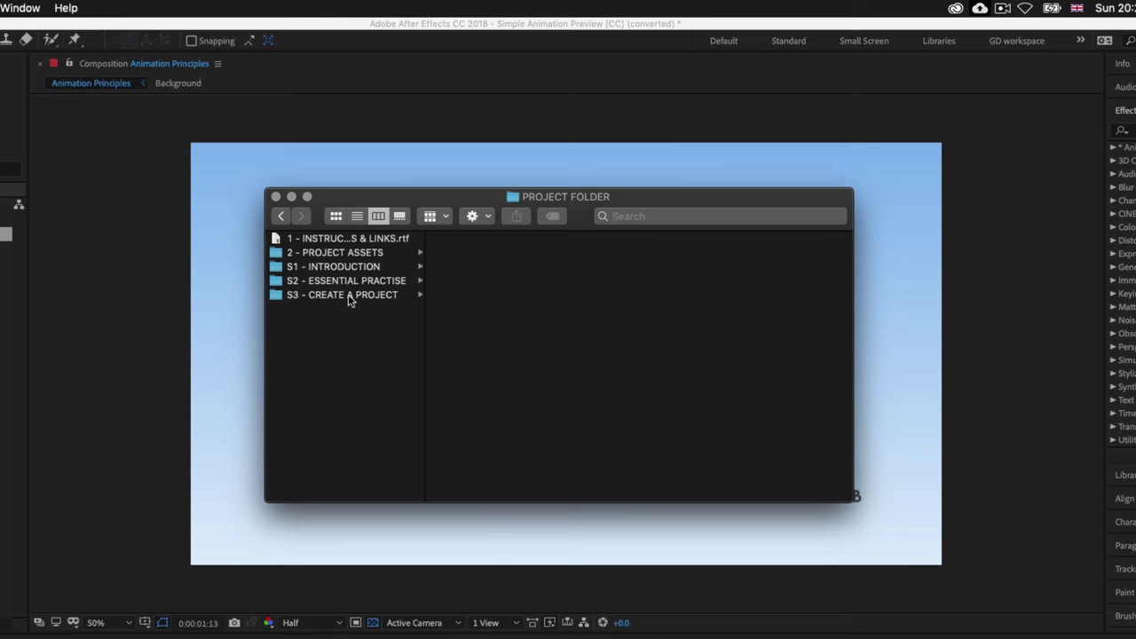
Step: Locate Simple Animation Preview [CC].aep in the project folder under S2 - ESSENTIAL PRACTISE, 9 - Simple Animation, CC, Preview
left_click(312, 282)
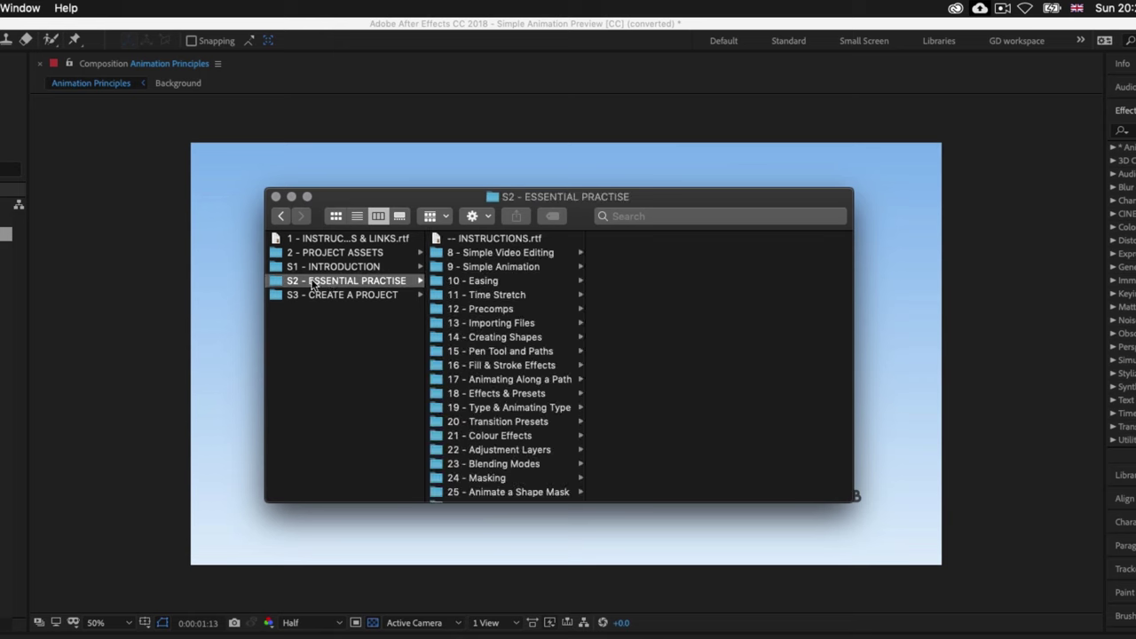
left_click(505, 268)
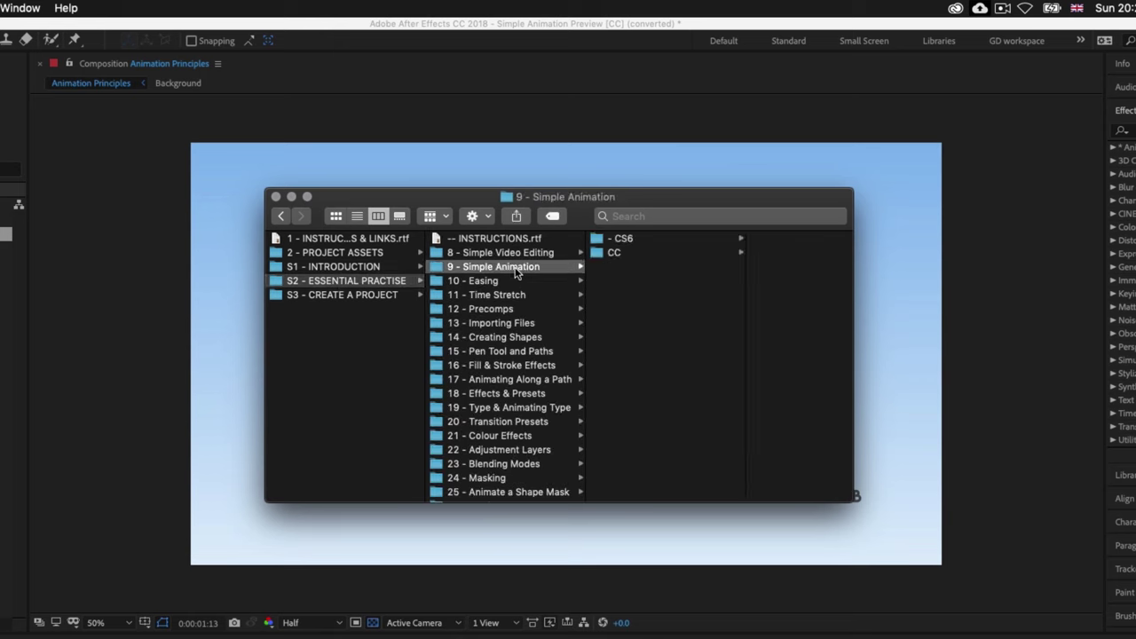
left_click(642, 255)
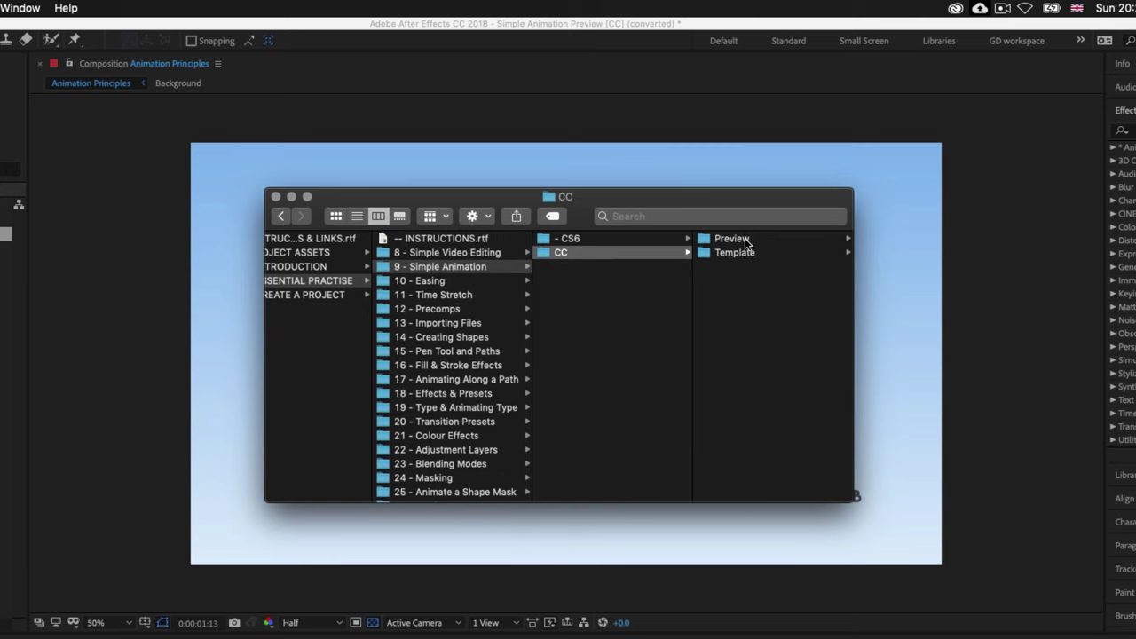
left_click(732, 239)
left_click(745, 240)
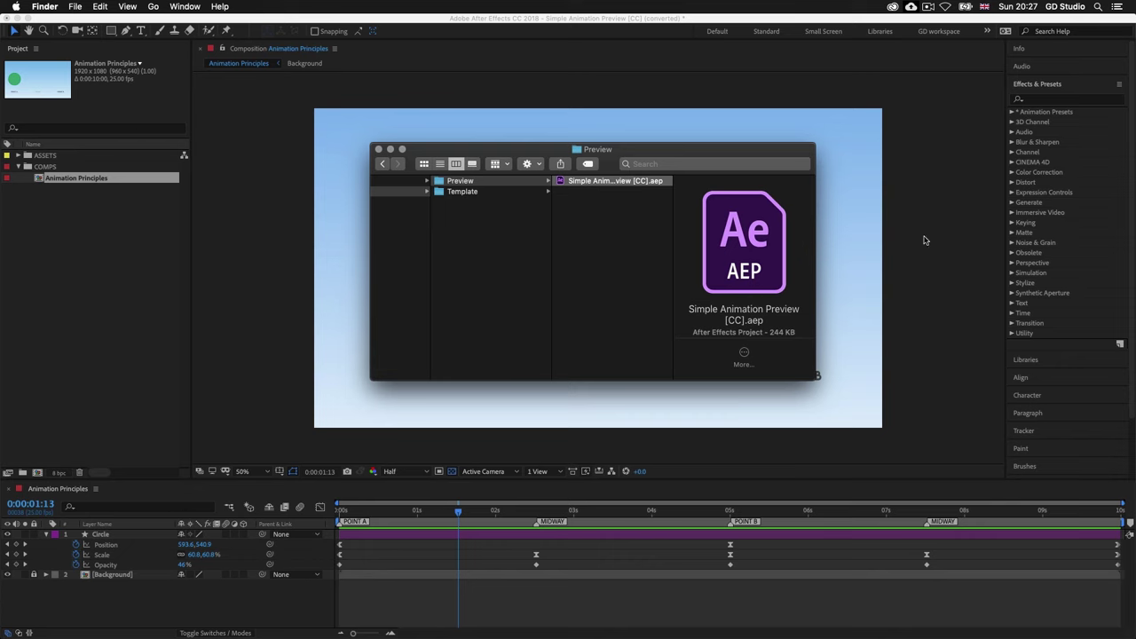
Step: Switch back to After Effects and fit the composition view to the available space
left_click(924, 240)
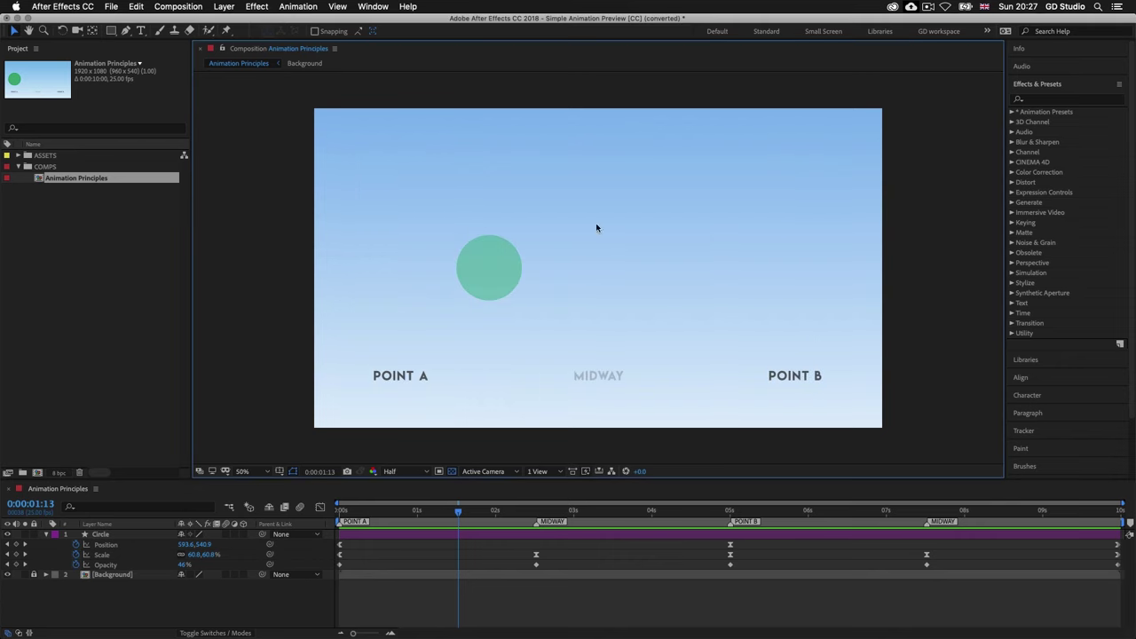
left_click(269, 474)
left_click(253, 263)
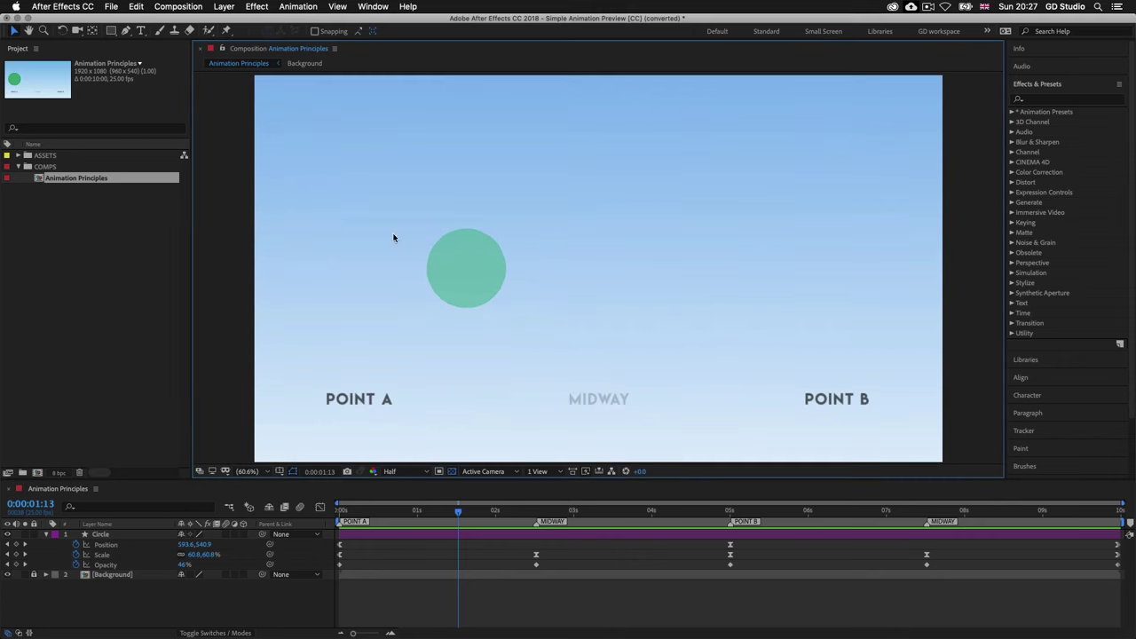
Step: Play the circle animation, and scrub to Point B at 5 seconds, on to the end of the composition and back
key("space")
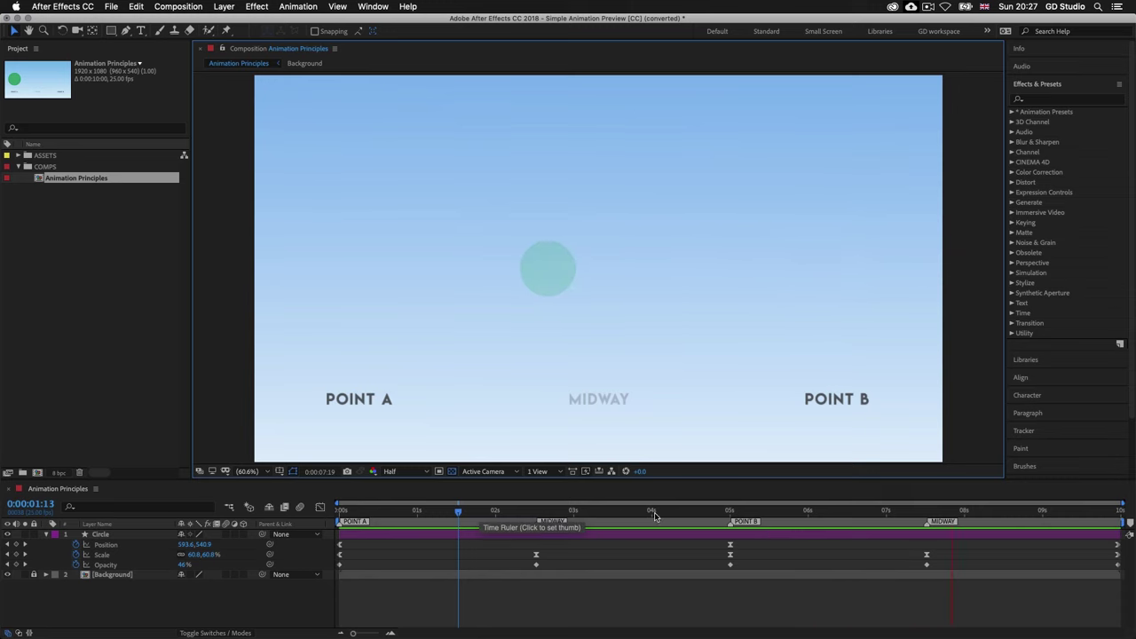
key("space")
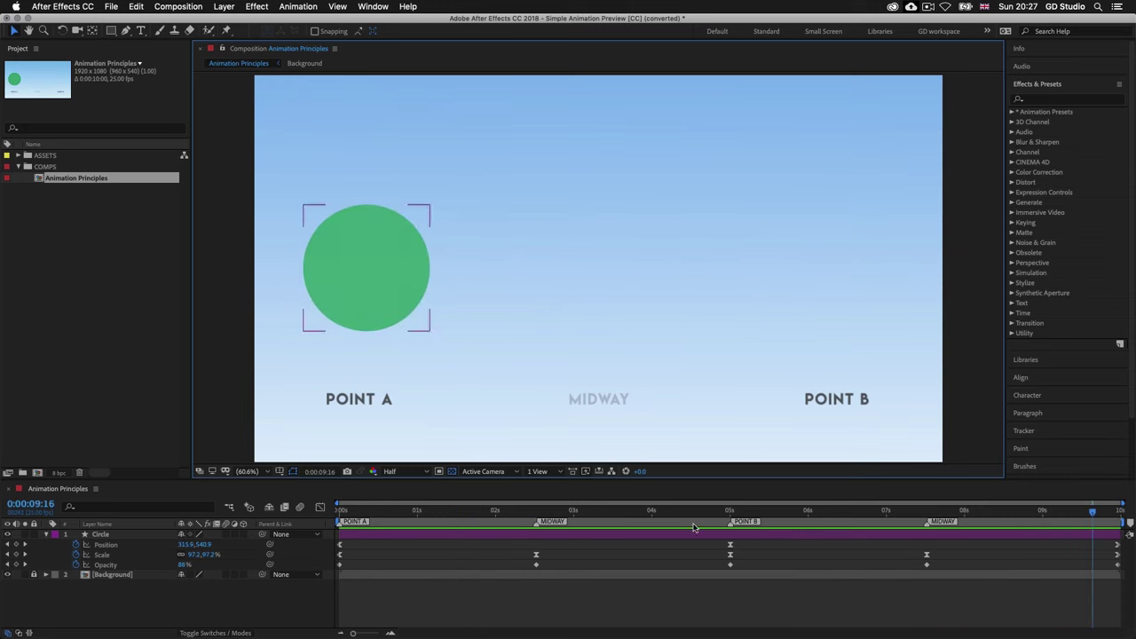
left_click(568, 513)
left_click_drag(567, 512, 730, 512)
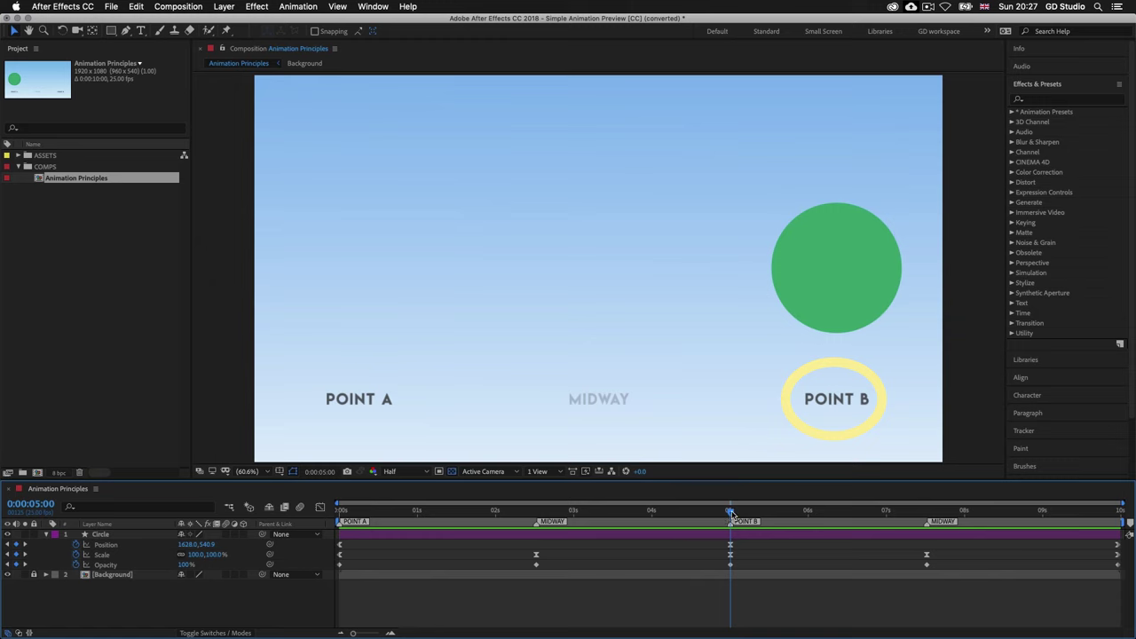
left_click_drag(732, 513, 1121, 514)
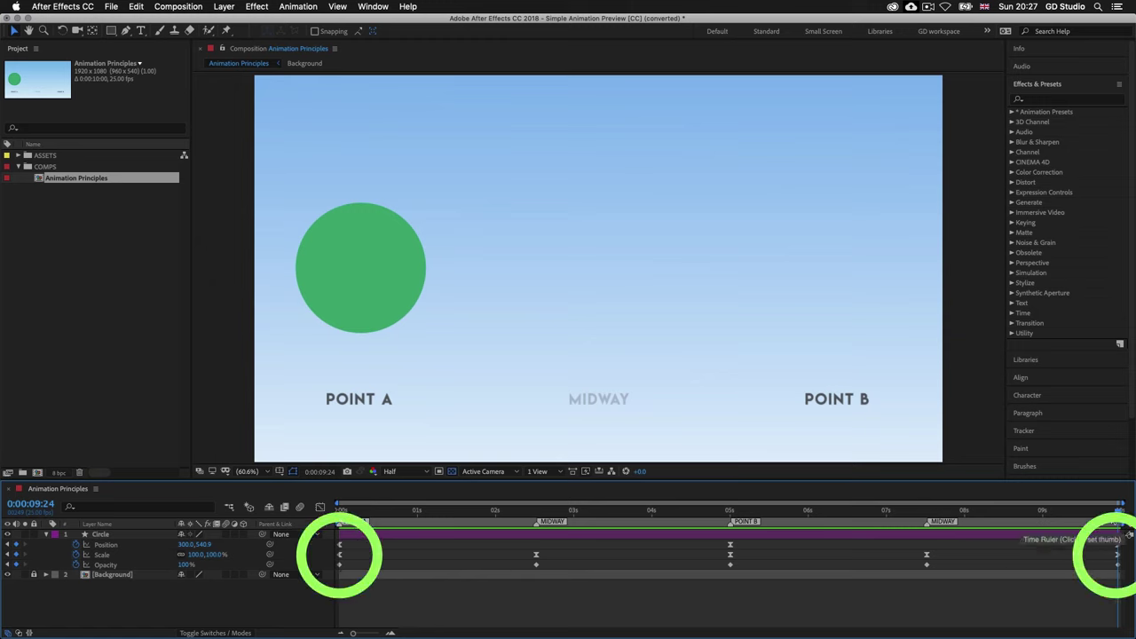
left_click(1112, 514)
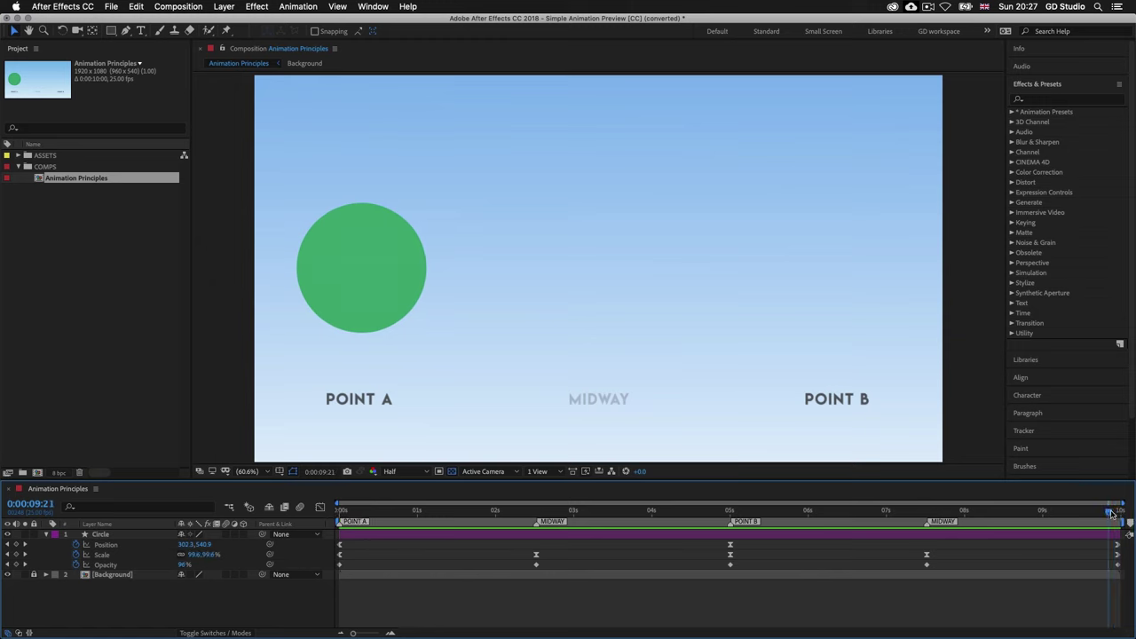
left_click_drag(1113, 514, 729, 524)
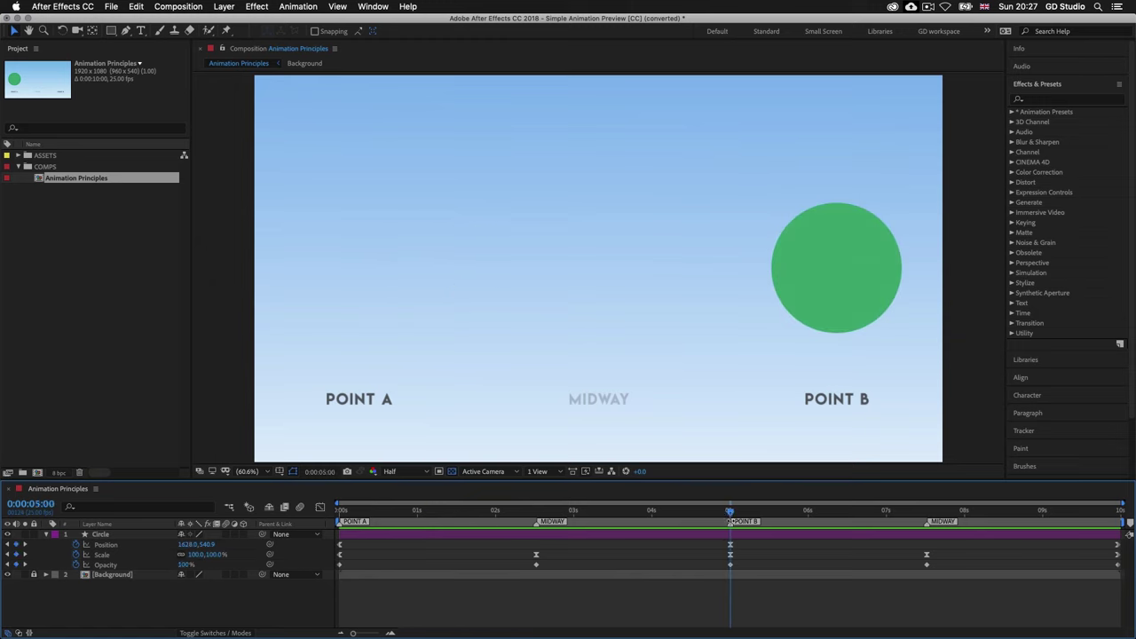
Step: Scrub the animation from Point A past Point B to 0:00:06:17 and resume the preview from there
left_click(339, 515)
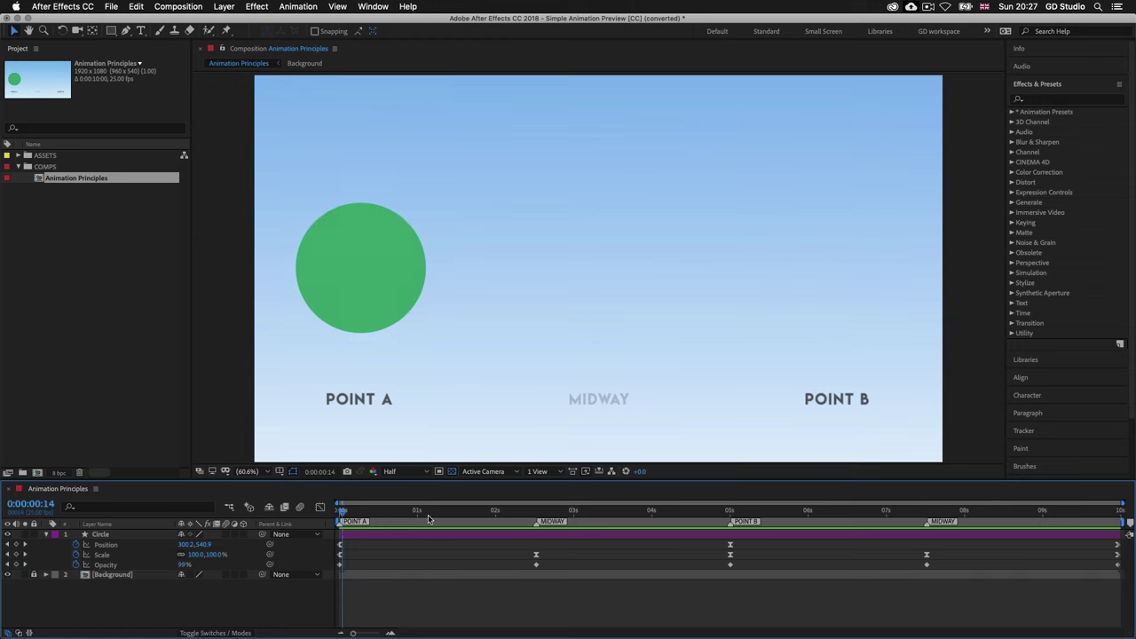
left_click_drag(339, 515, 755, 517)
left_click_drag(810, 545, 859, 541)
key("space")
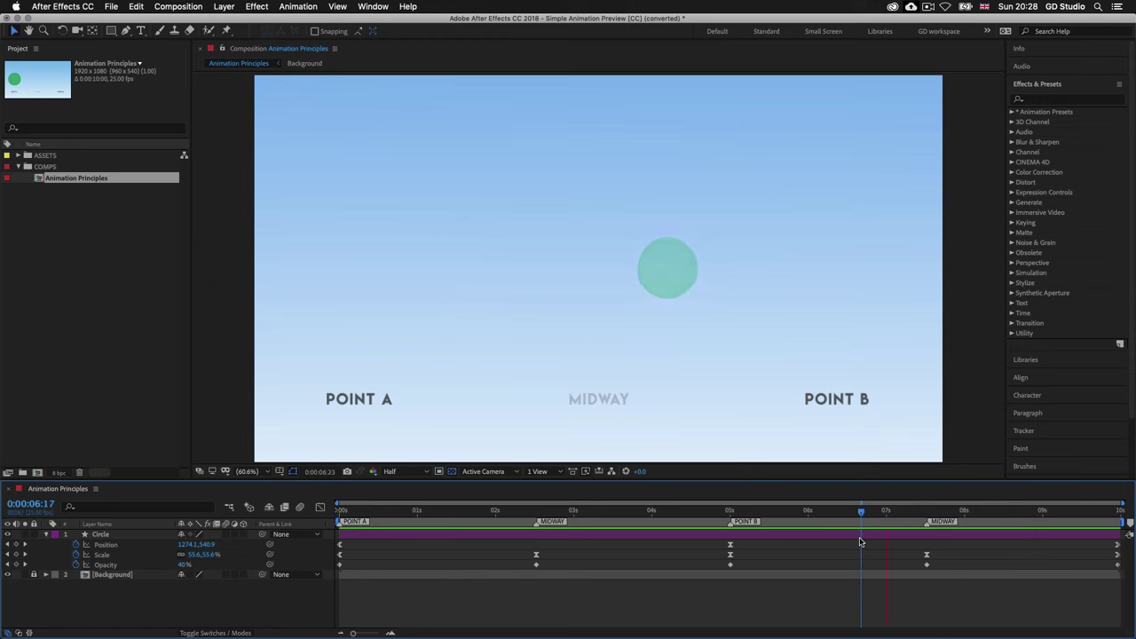
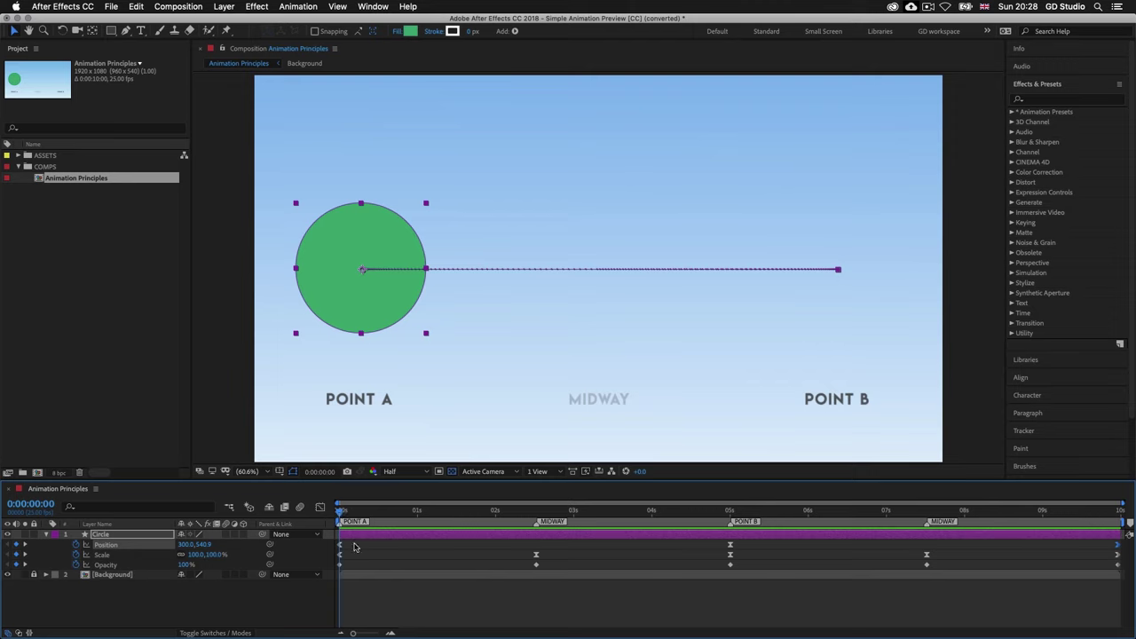
Step: Examine the Circle's Position keyframes at Point A, Point B and the final frame by scrubbing between them
left_click_drag(339, 548, 375, 559)
left_click_drag(340, 514, 731, 520)
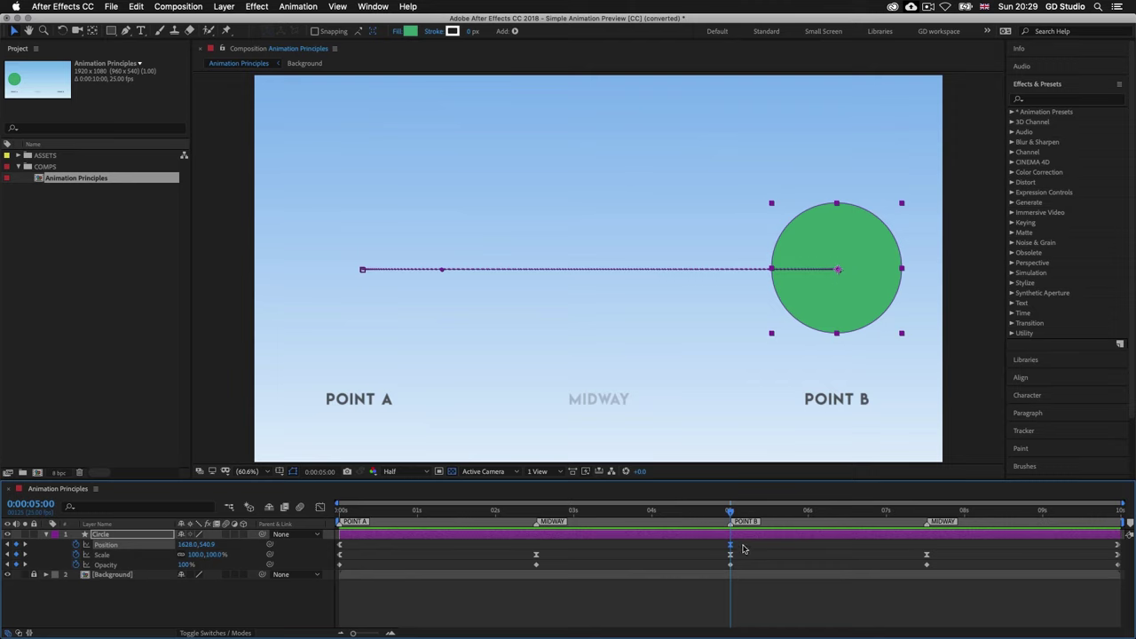
left_click_drag(730, 515, 1121, 526)
left_click(1117, 546)
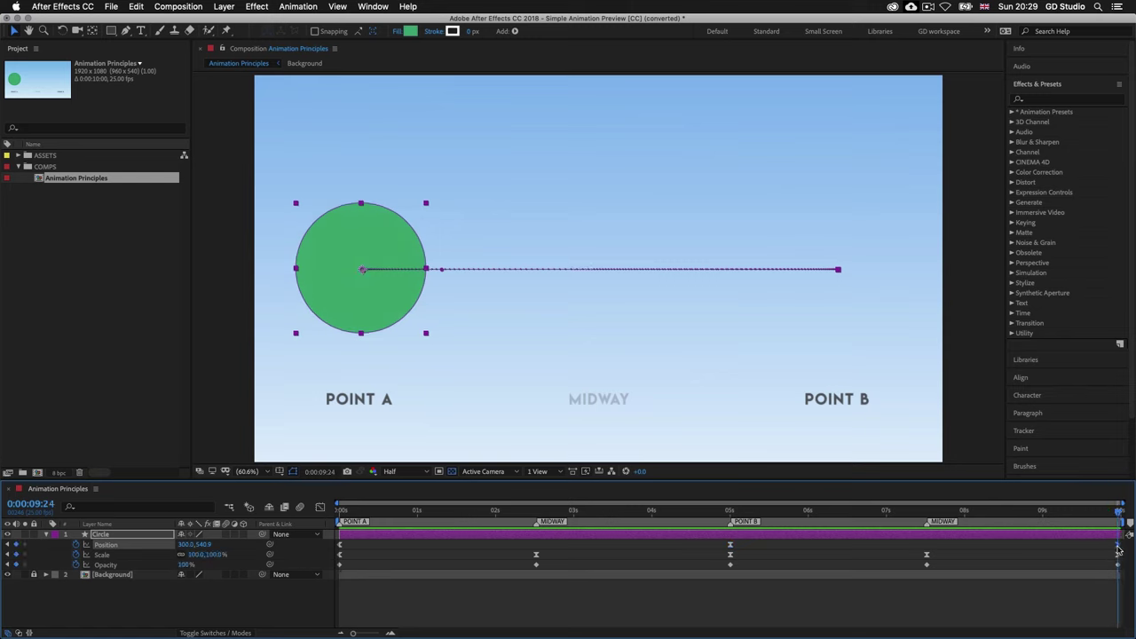
mouse_move(1118, 550)
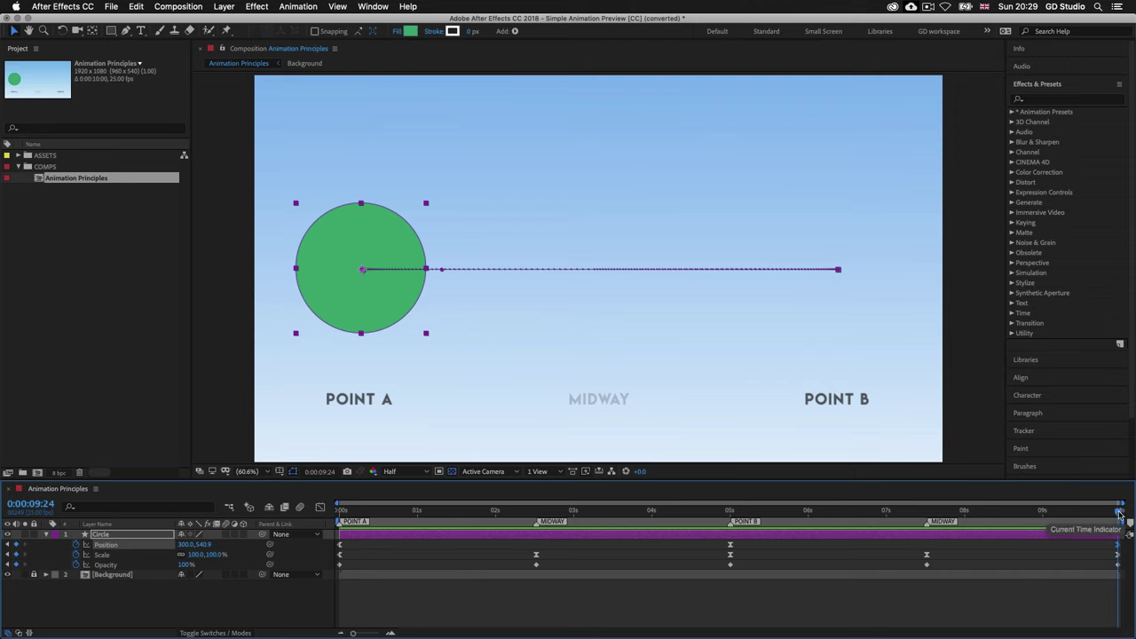
left_click_drag(1120, 515, 337, 514)
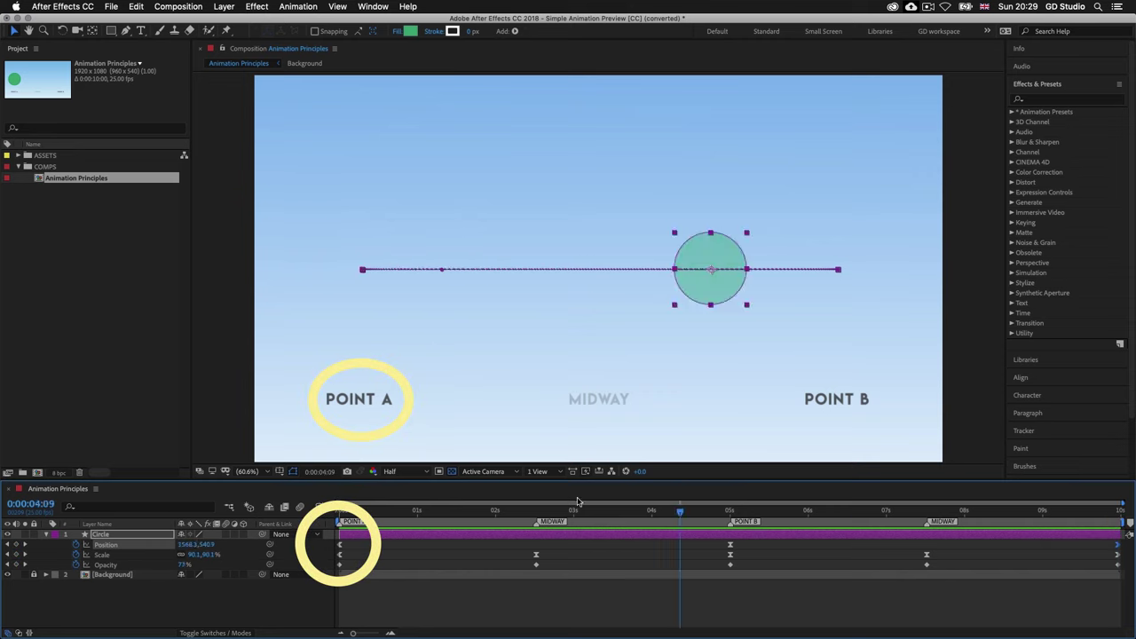
left_click_drag(338, 513, 1119, 524)
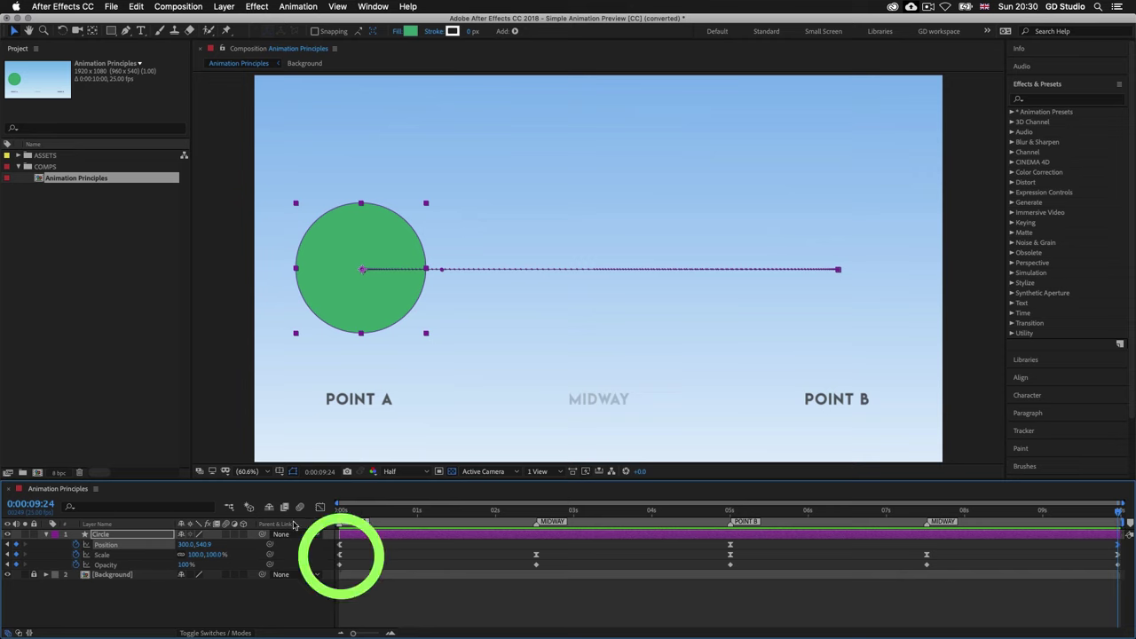
Step: Examine the Circle's Scale keyframes at the start and at the first Midway marker
left_click(339, 512)
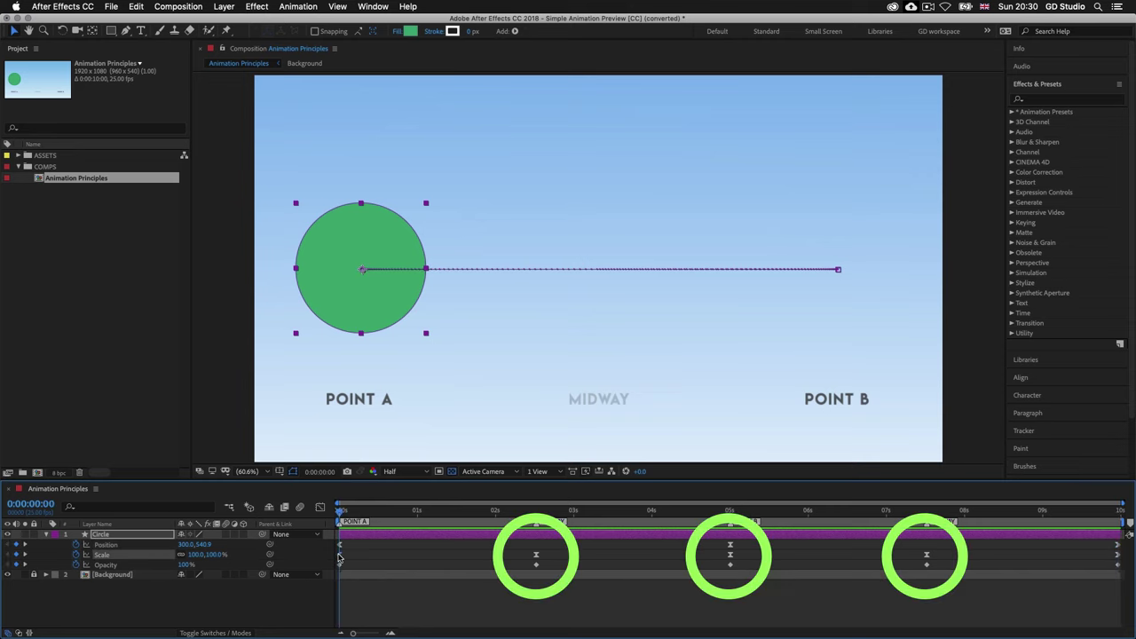
left_click_drag(505, 550, 1019, 566)
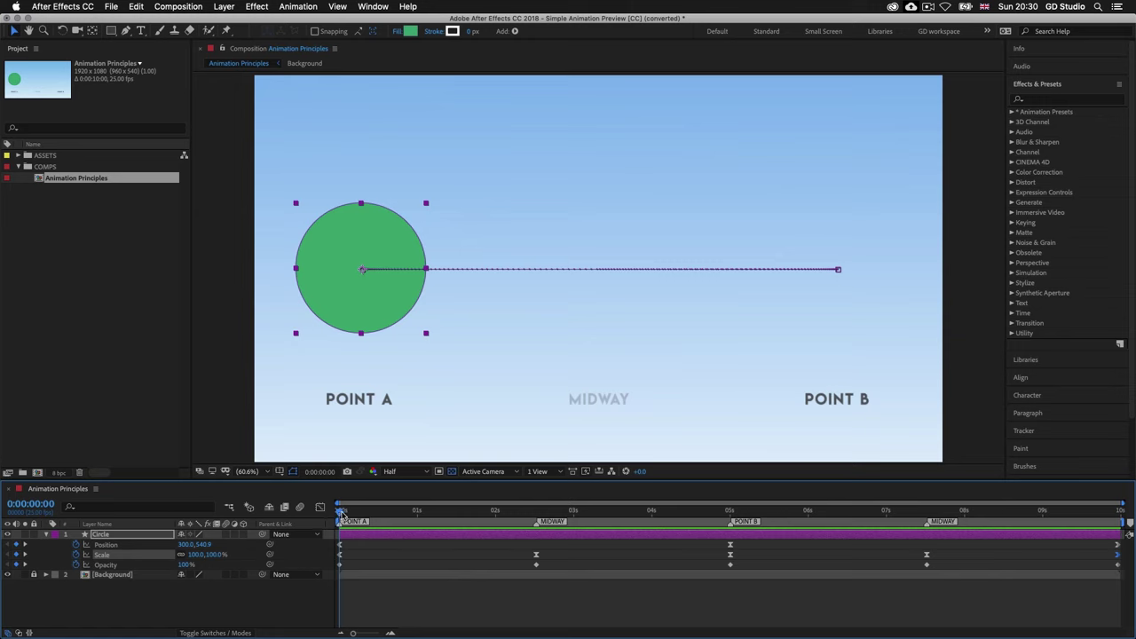
mouse_move(338, 557)
left_click(345, 513)
left_click_drag(344, 513, 536, 516)
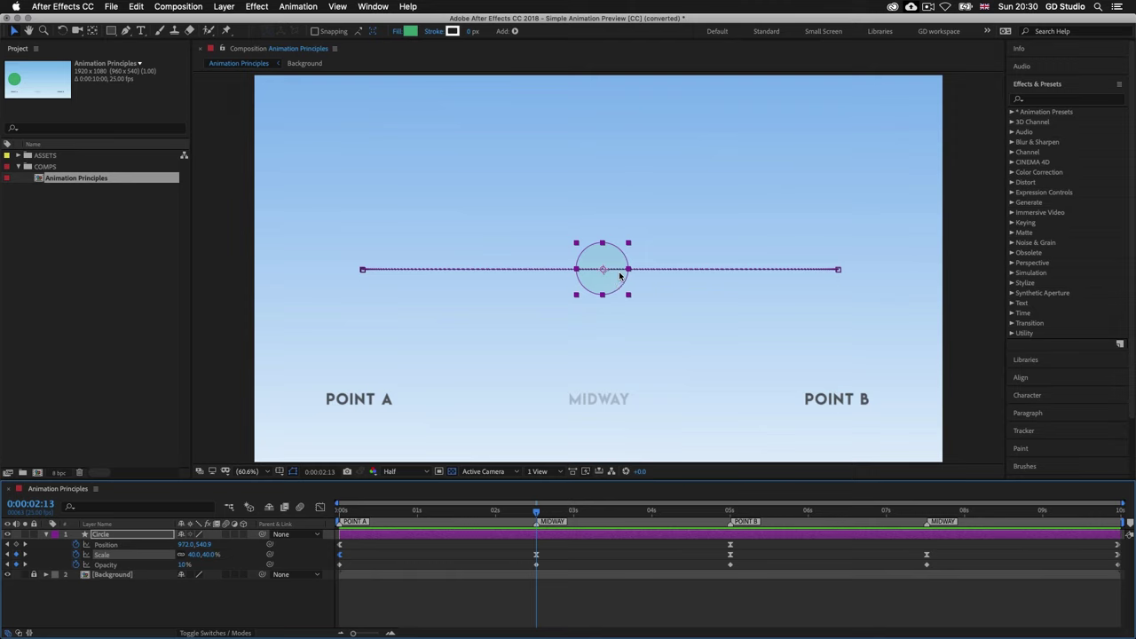
left_click(537, 555)
Step: Examine the Circle's Scale keyframes at Point B, the second Midway marker and the final frame
left_click_drag(536, 513, 730, 520)
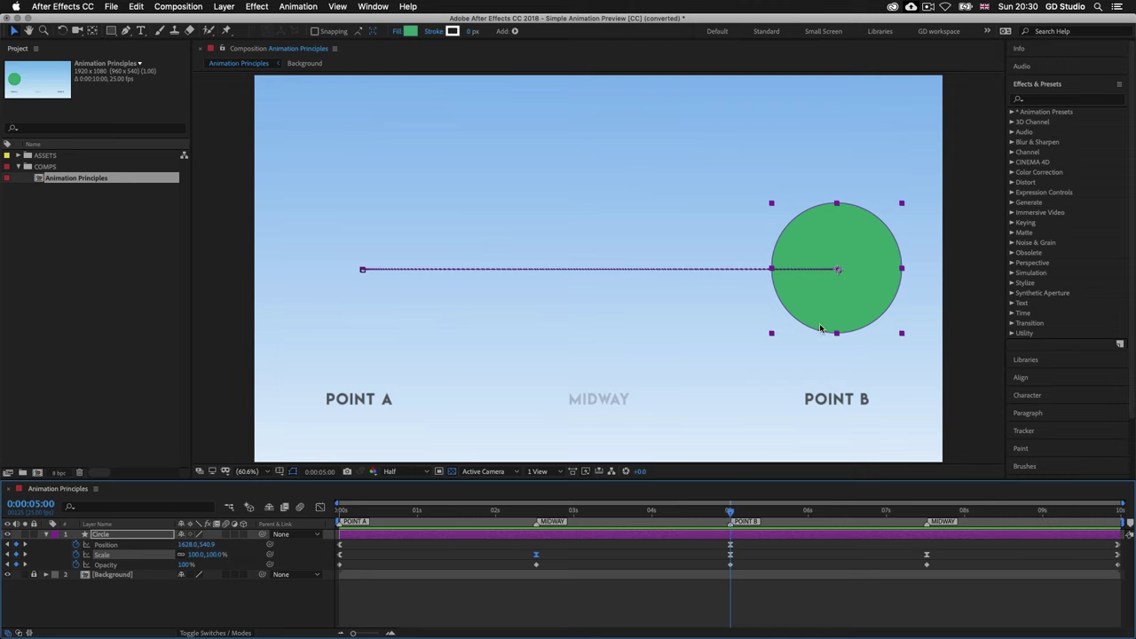
left_click(730, 555)
left_click_drag(730, 515, 926, 515)
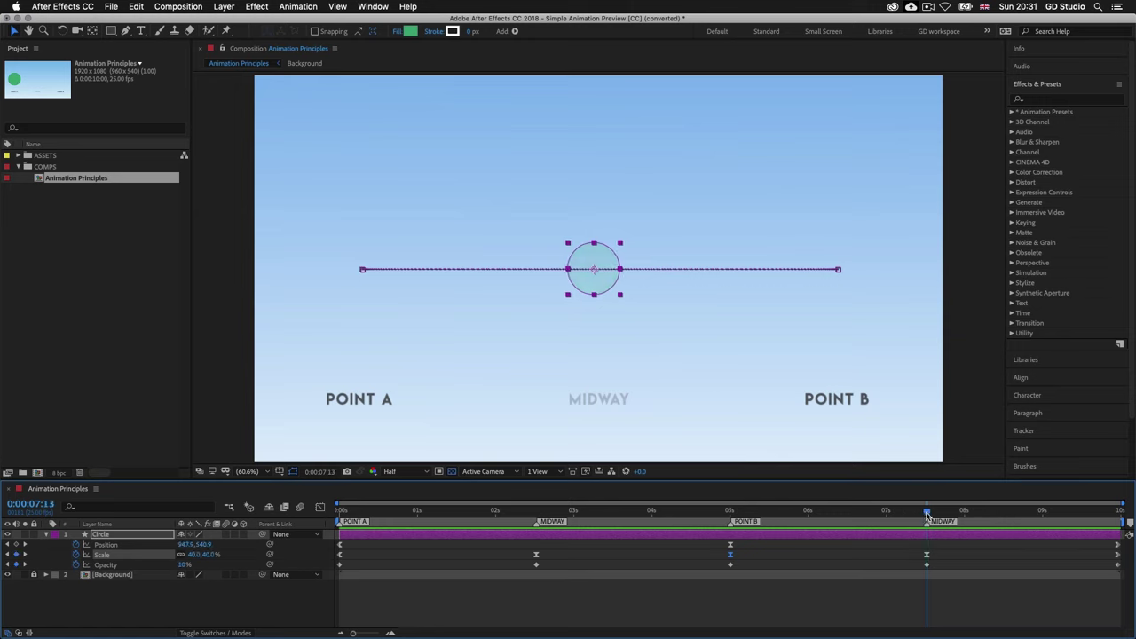
left_click(927, 555)
mouse_move(929, 560)
left_click_drag(928, 513, 1120, 515)
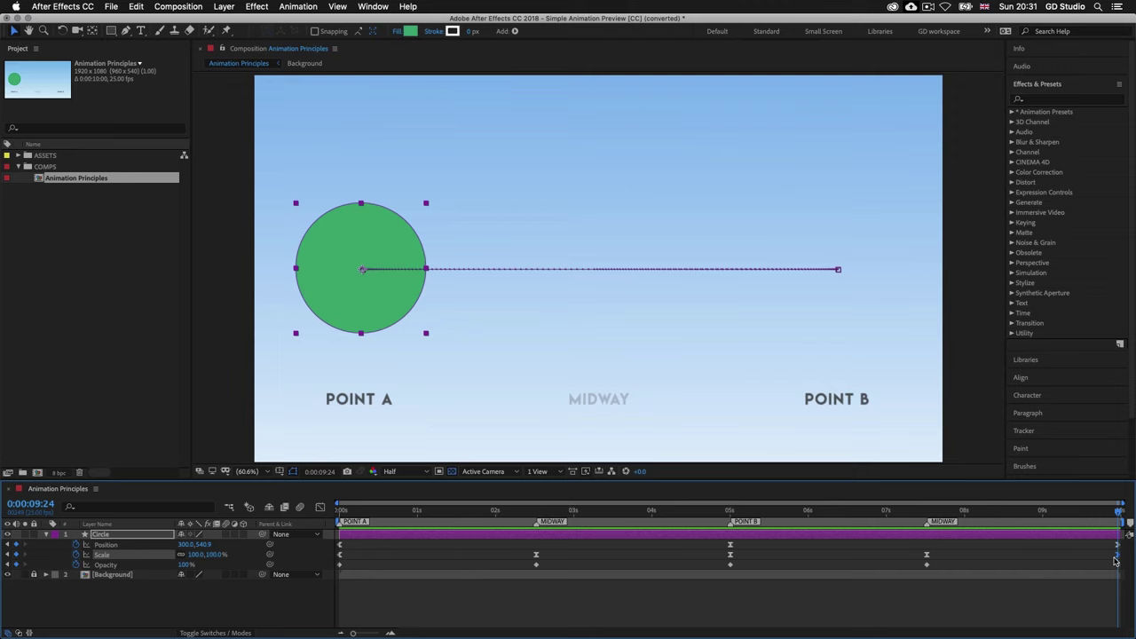
mouse_move(1118, 561)
Step: Review all the Circle's Scale keyframes in order, from the first frame through both Midway markers and Point B to the end
key("Home")
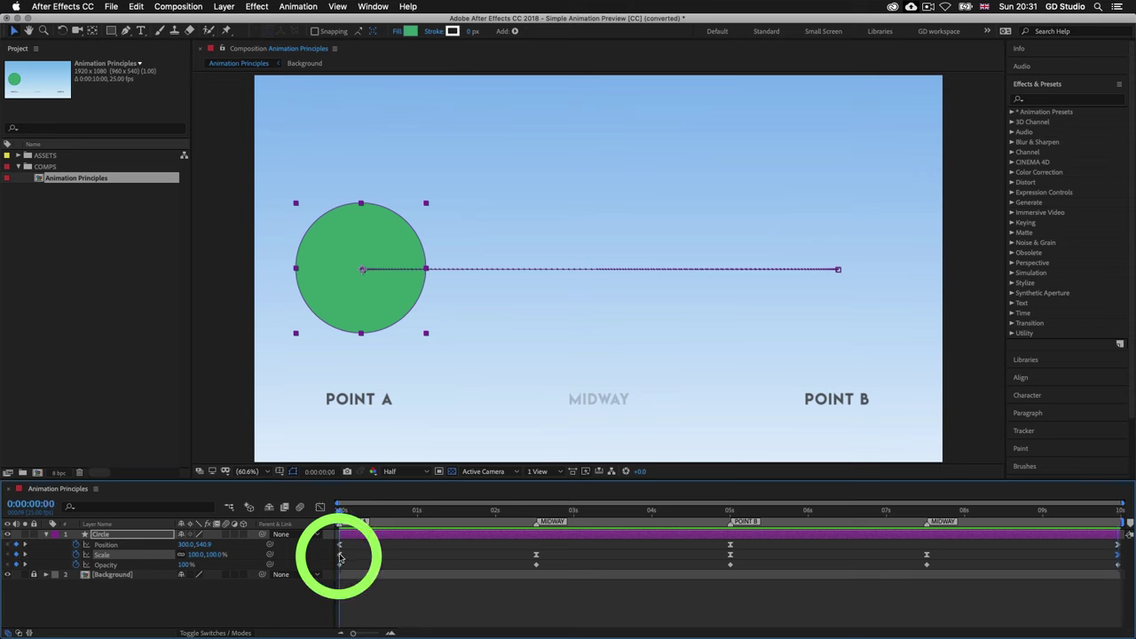
left_click(536, 512)
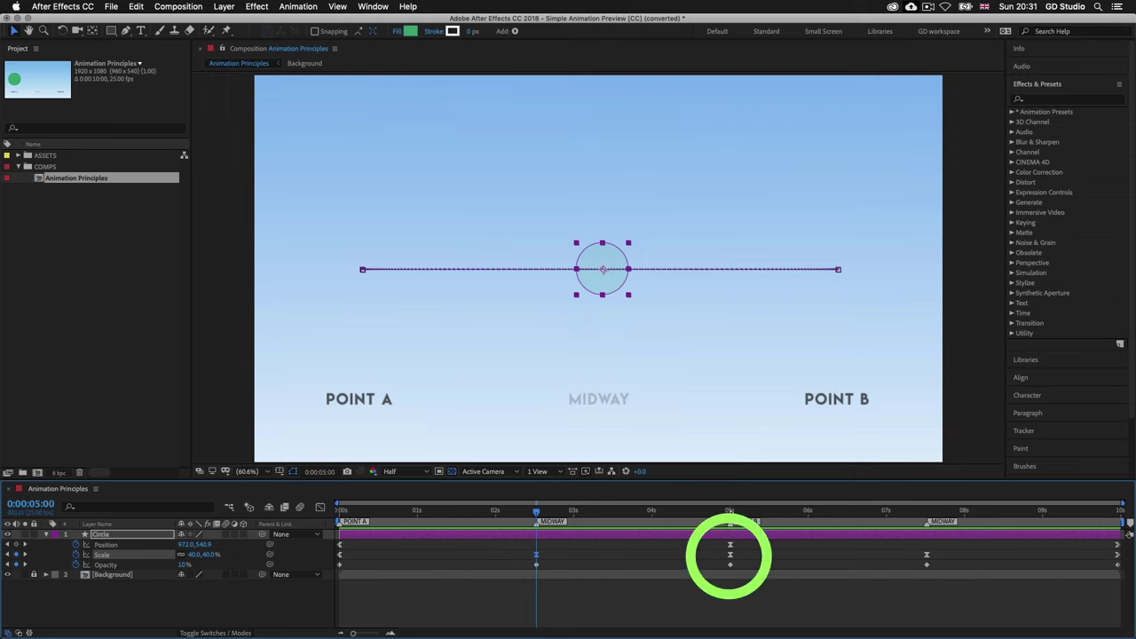
key("k")
left_click(729, 558)
left_click(927, 558)
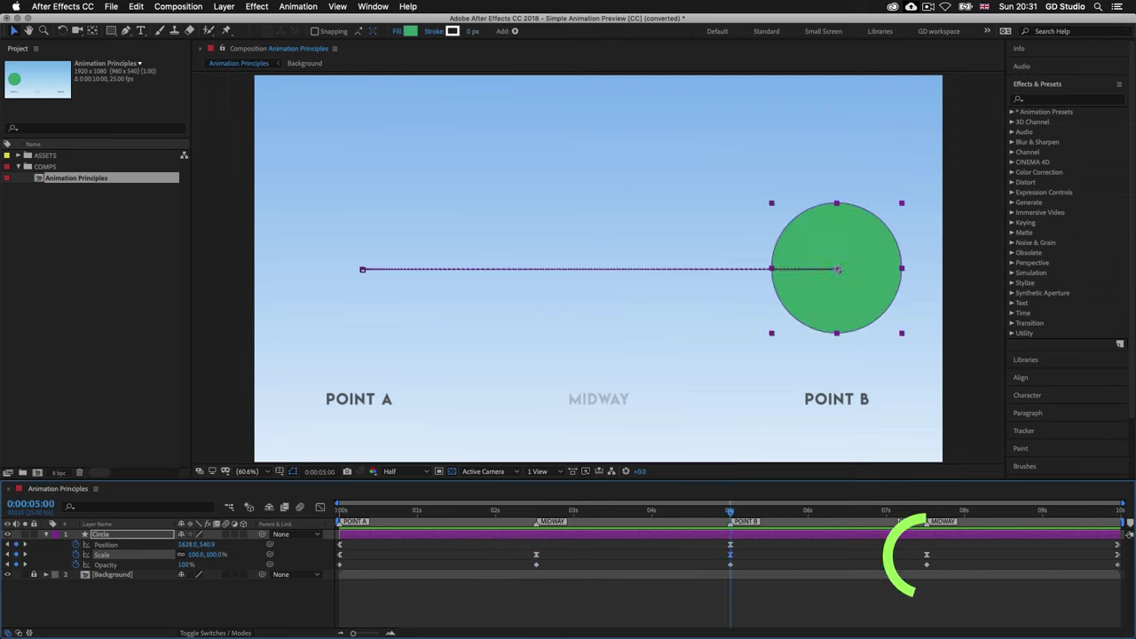
left_click(928, 513)
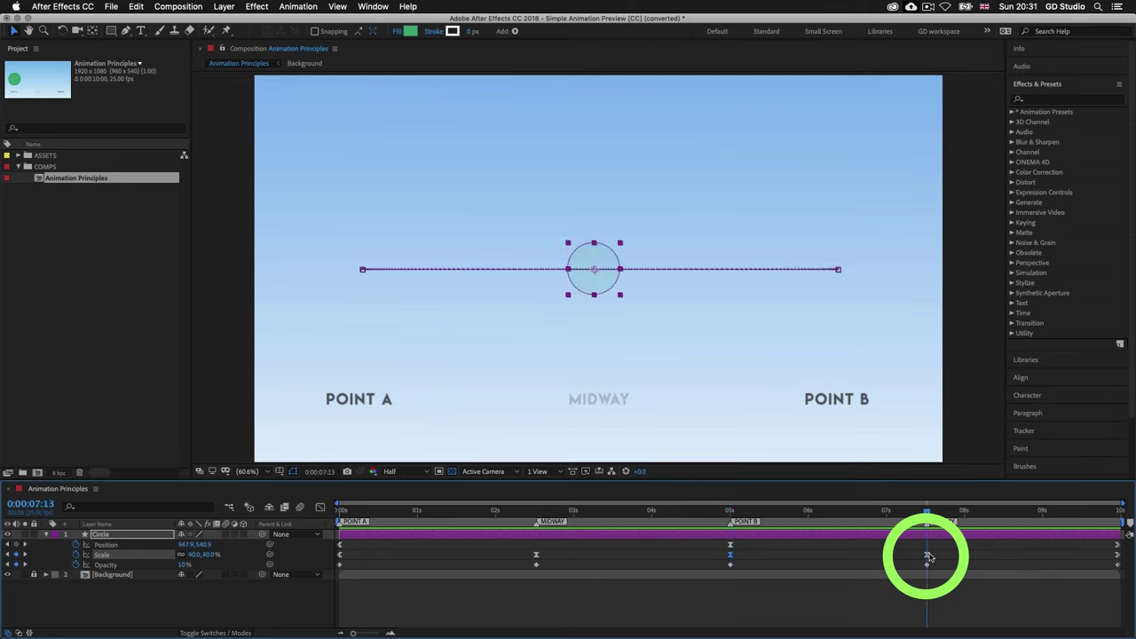
left_click(928, 557)
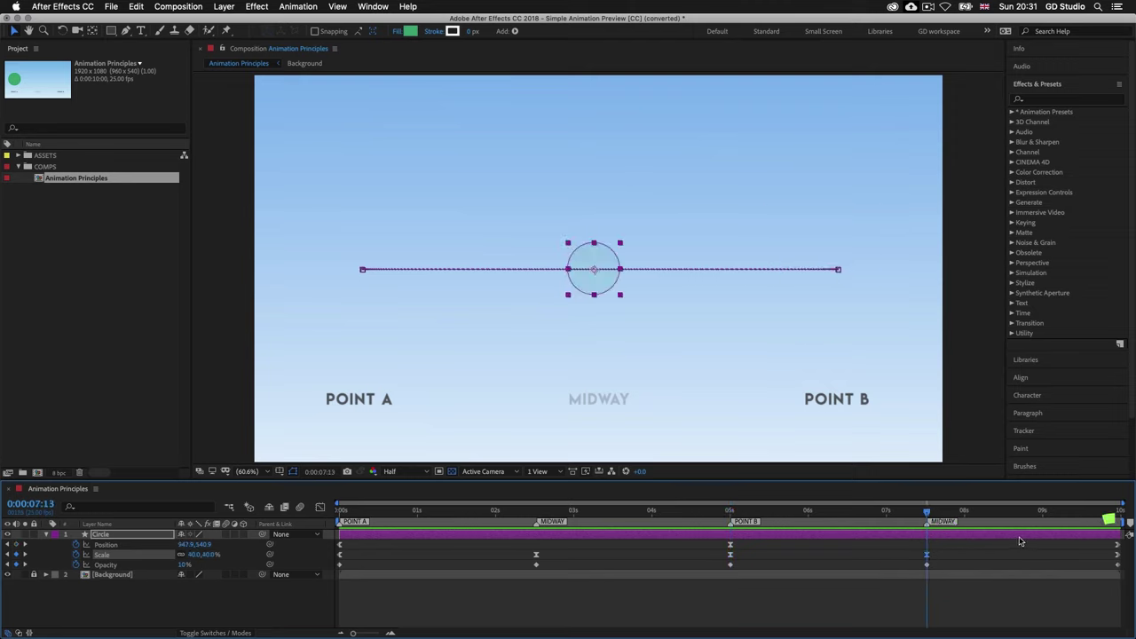
left_click(1114, 537)
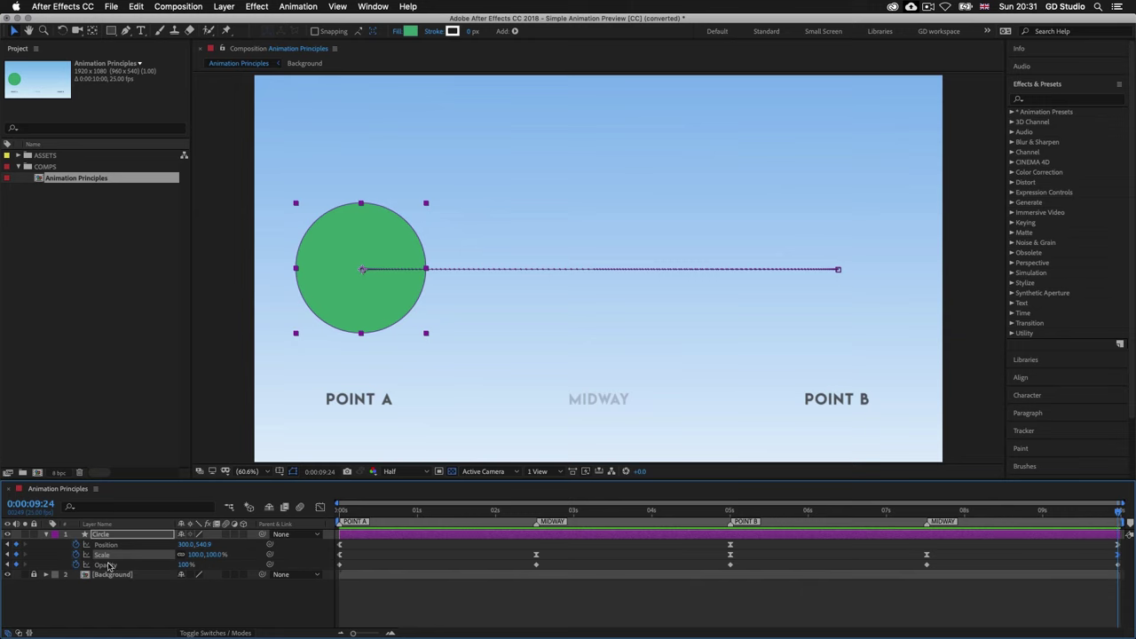
Step: Locate the Circle's Opacity keyframes, then return to the first frame and check the Opacity keyframe at Point A
left_click(339, 565)
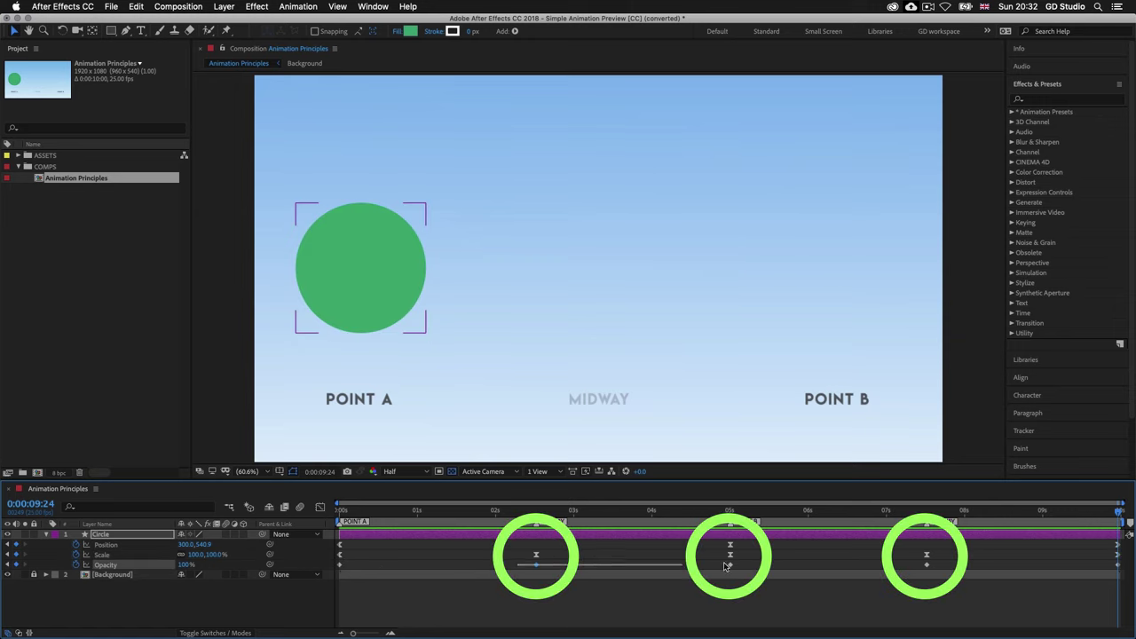
left_click(1118, 566, "shift")
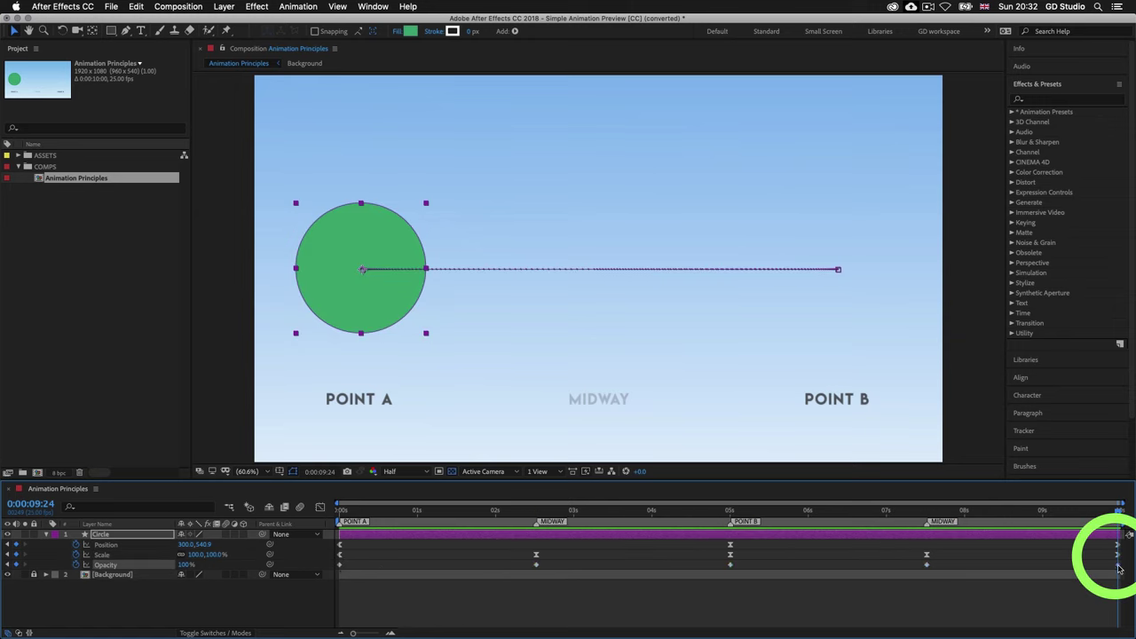
key("space")
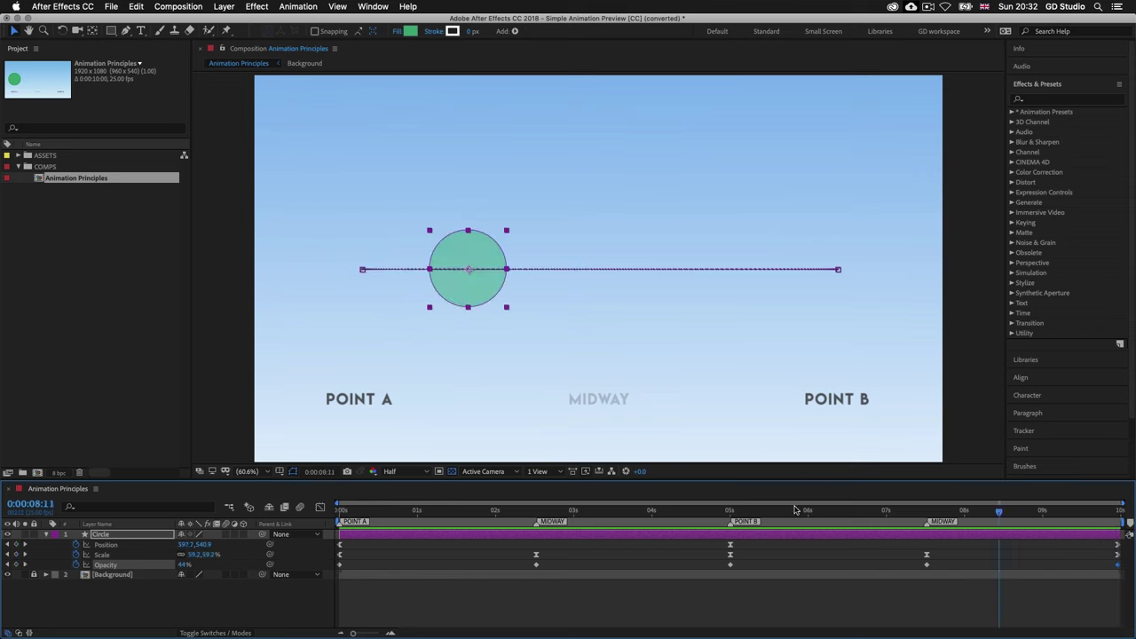
key("space")
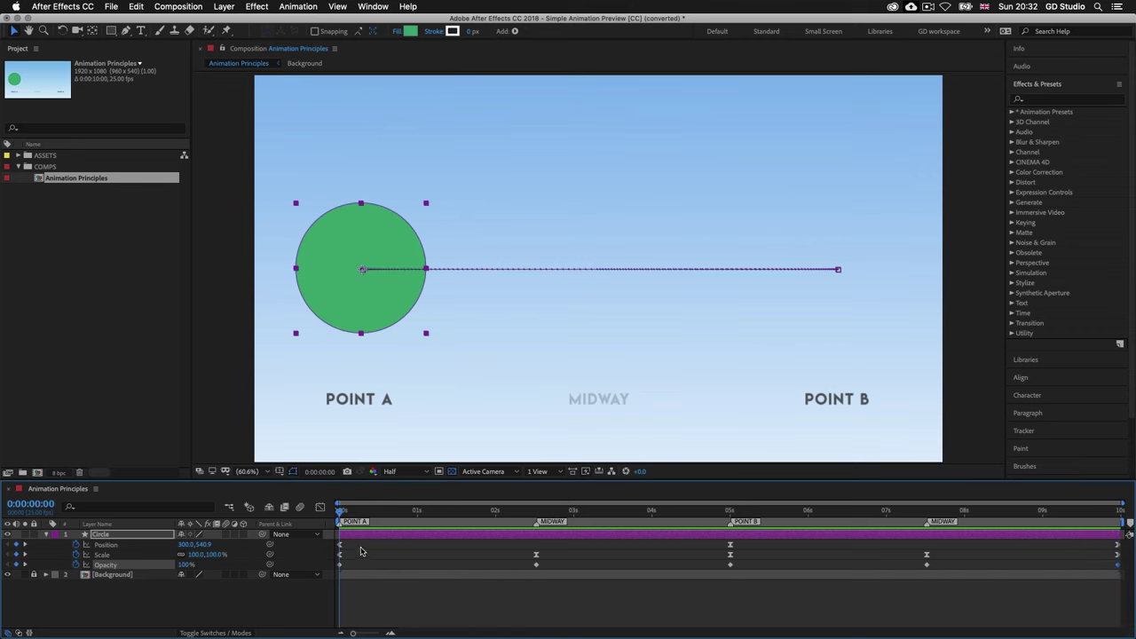
mouse_move(339, 567)
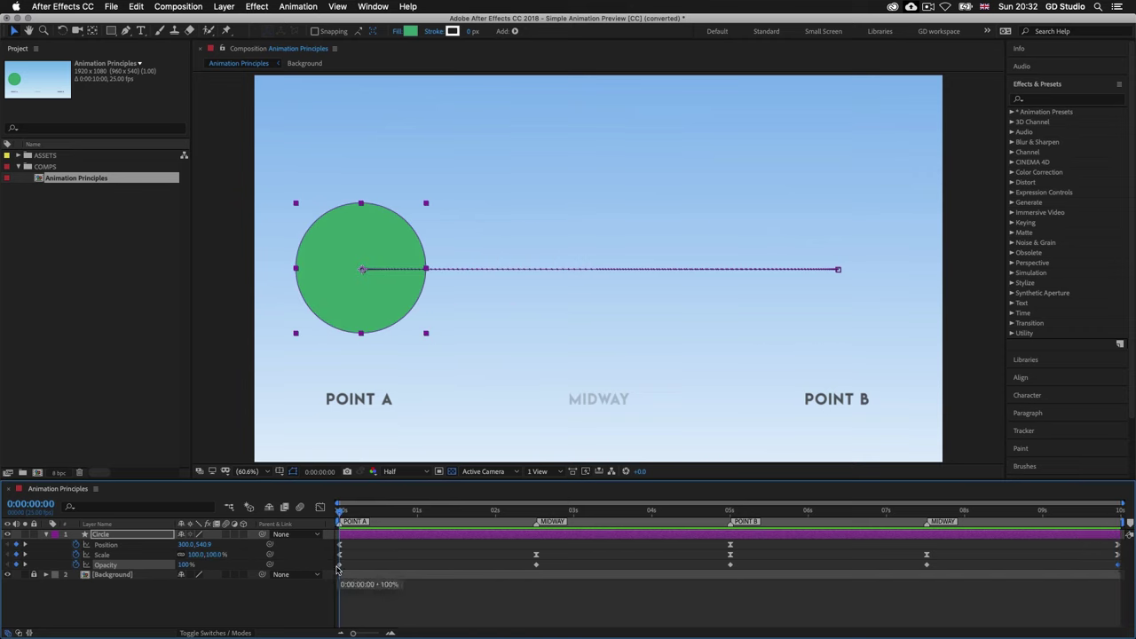
left_click(339, 566)
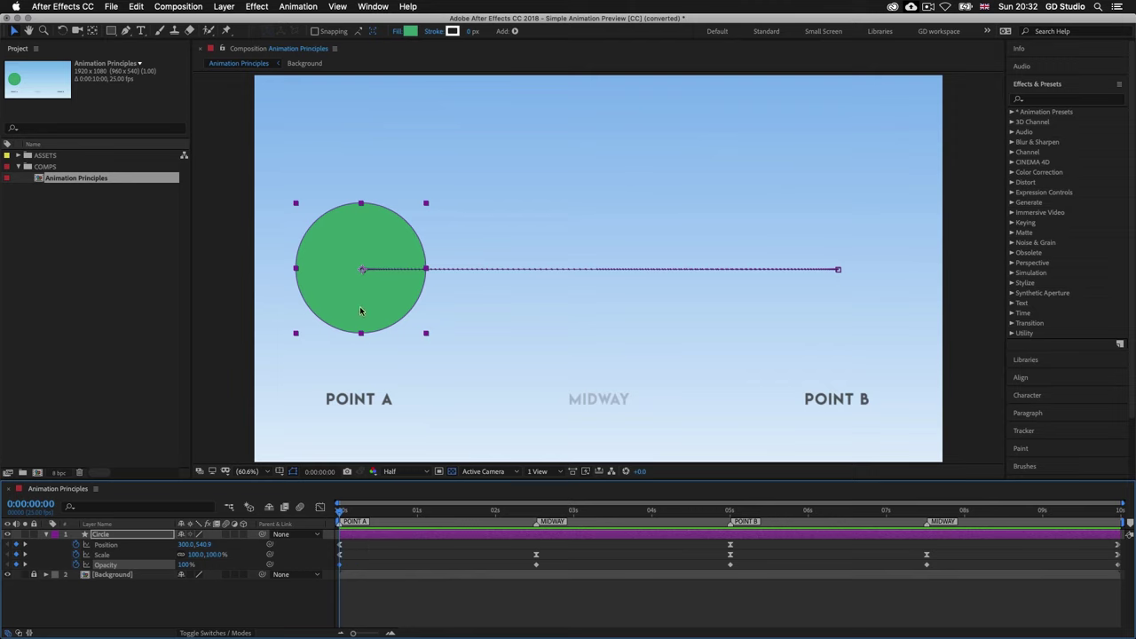
Step: Examine the Circle's Opacity keyframes at the first Midway marker and at Point B
left_click(343, 513)
left_click_drag(344, 512, 536, 514)
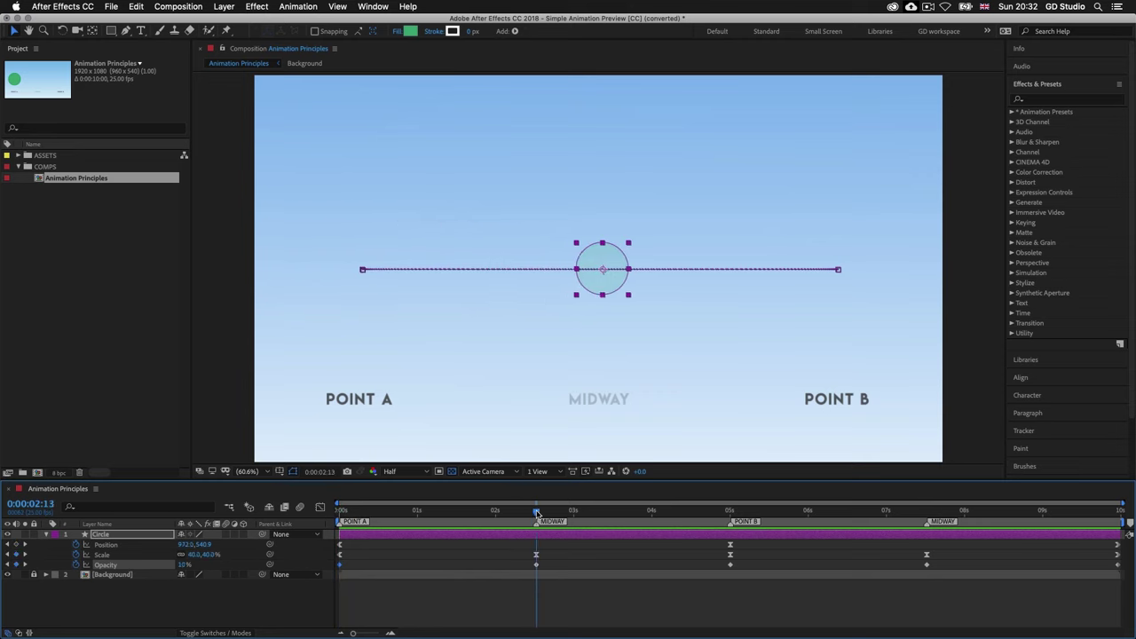
left_click(537, 565)
left_click_drag(538, 513, 730, 514)
left_click(731, 565)
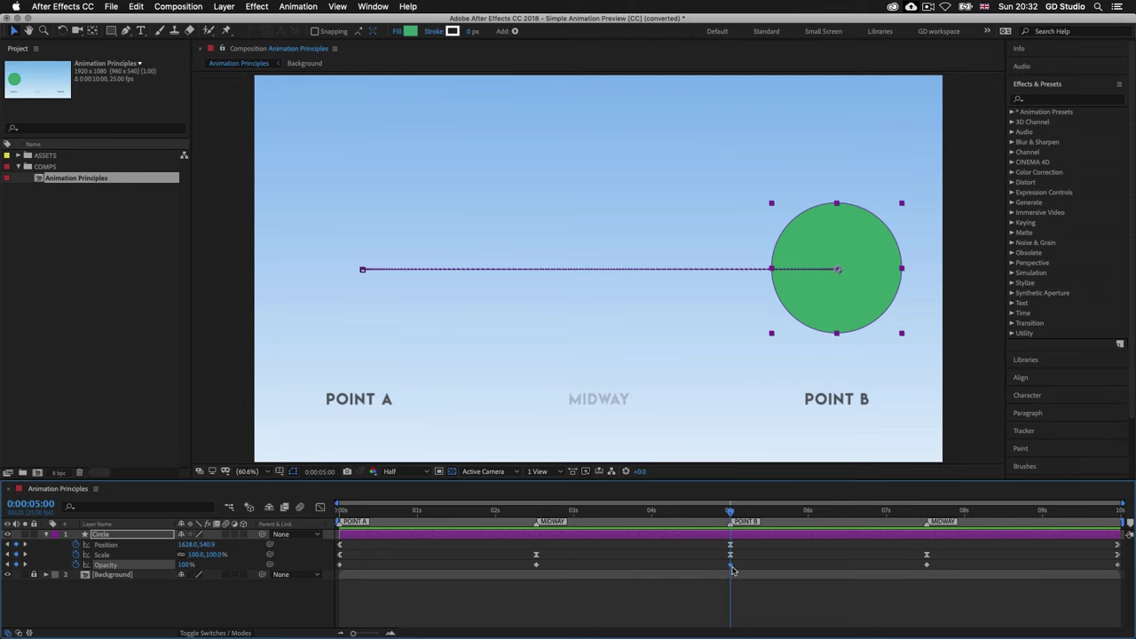
mouse_move(732, 569)
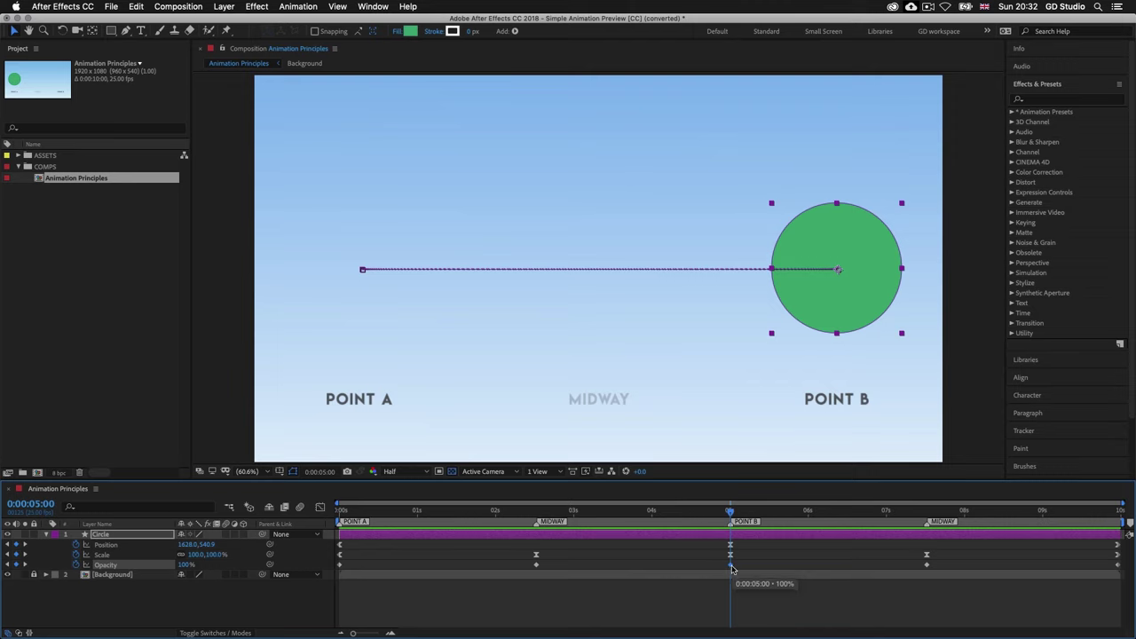
Step: Examine the Circle's Opacity keyframes at the second Midway marker and at the final frame
left_click_drag(730, 512, 928, 515)
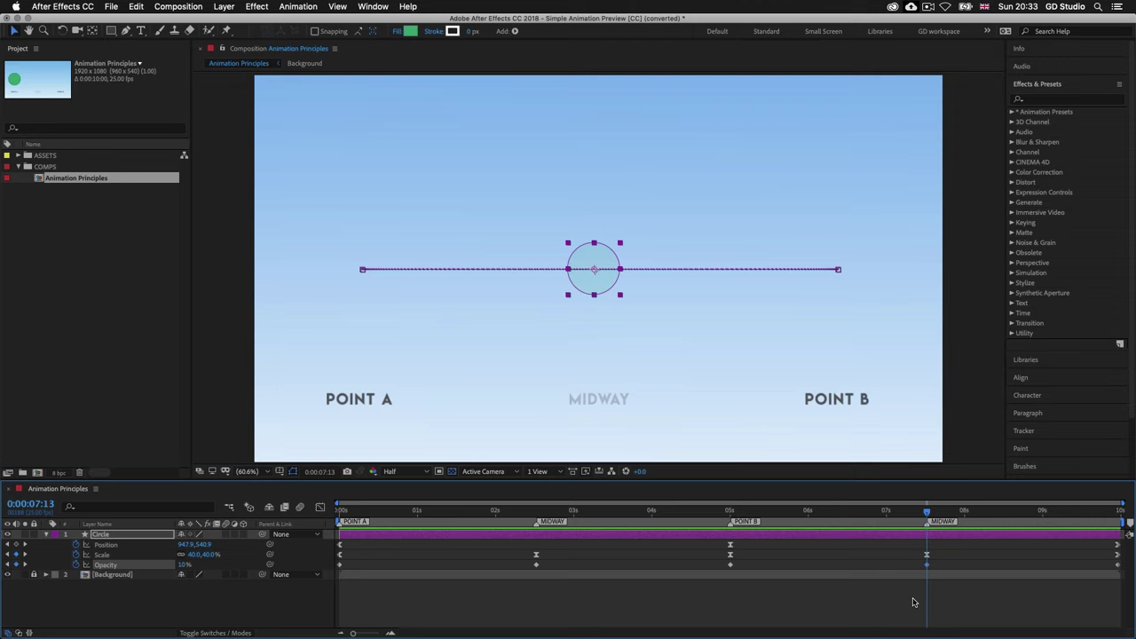
left_click(928, 566)
key("space")
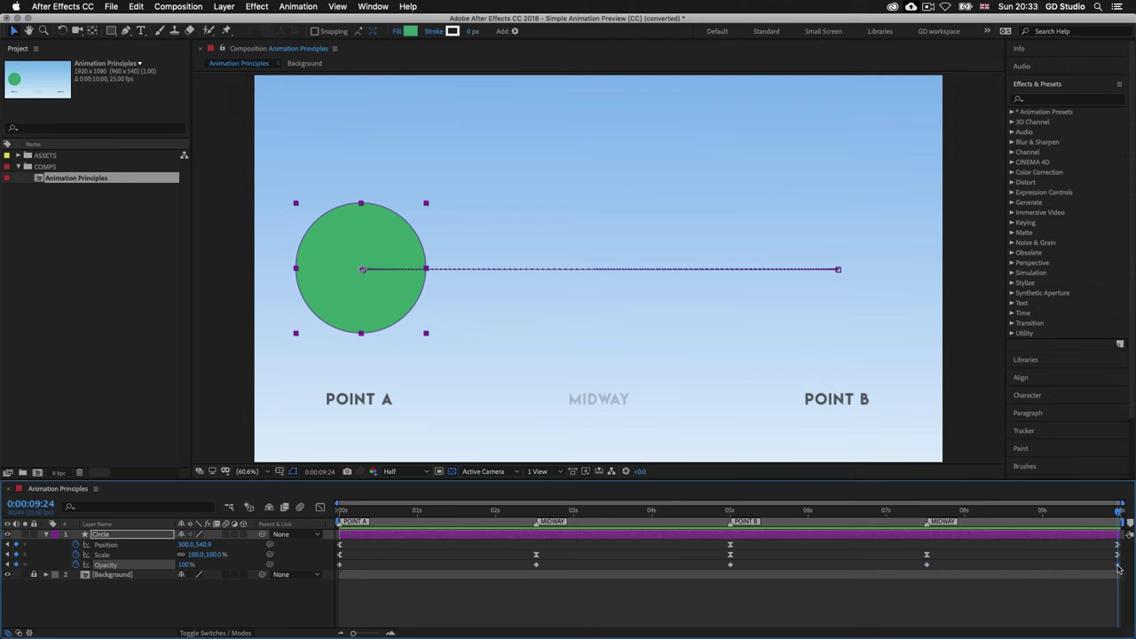
mouse_move(1118, 569)
Step: Review all the Circle's Opacity keyframes in order, from the first frame through both Midway markers and Point B to the end
left_click(341, 512)
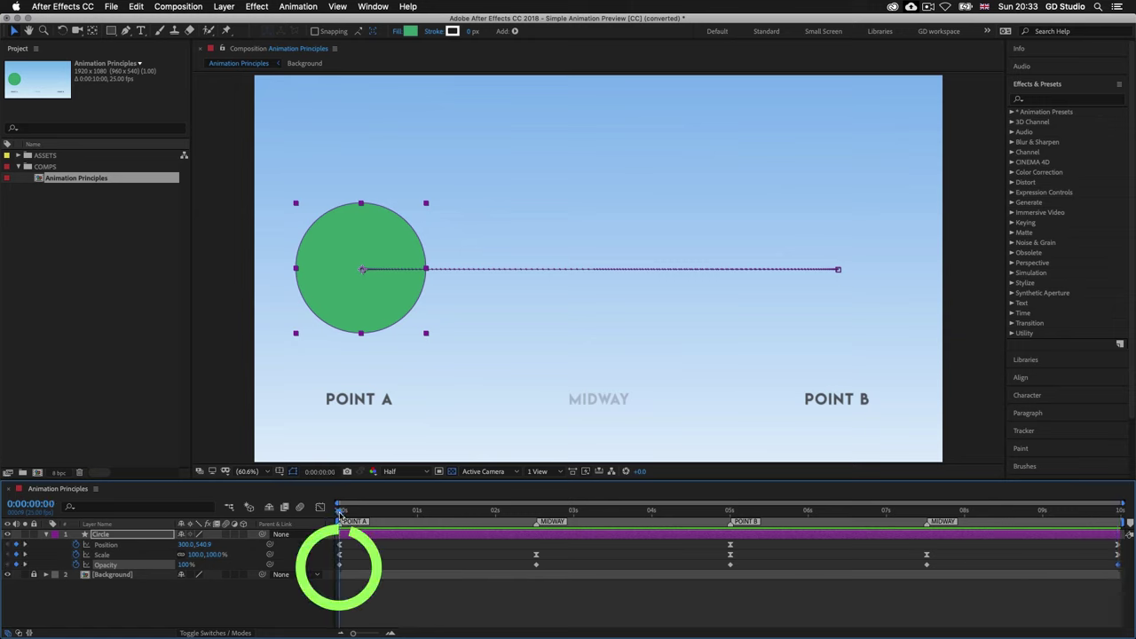
left_click(537, 565)
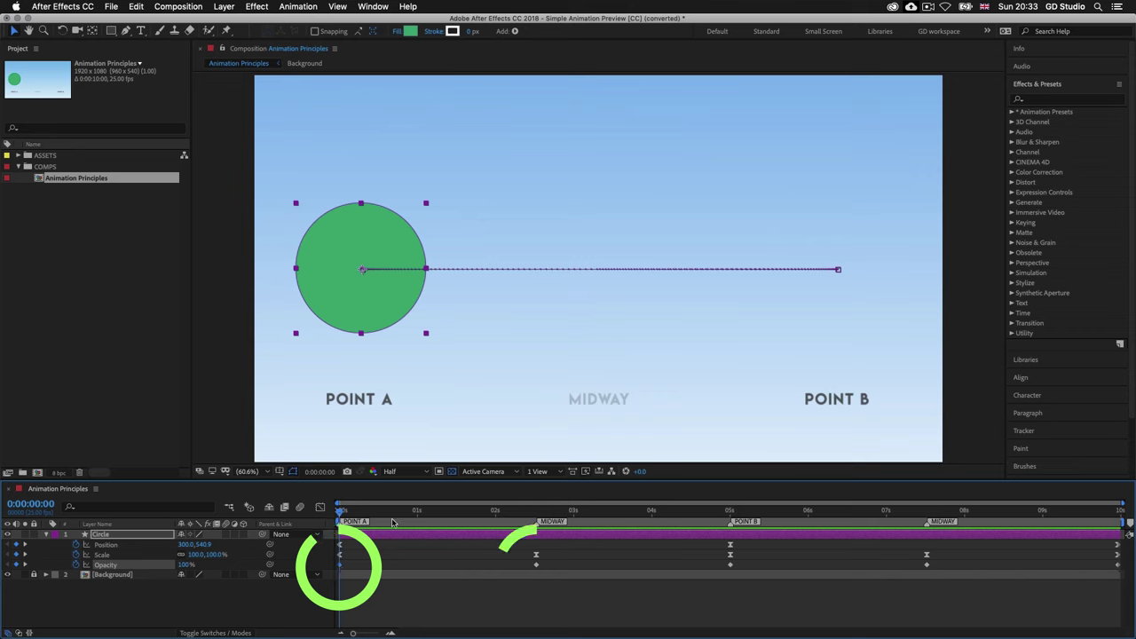
left_click(536, 513)
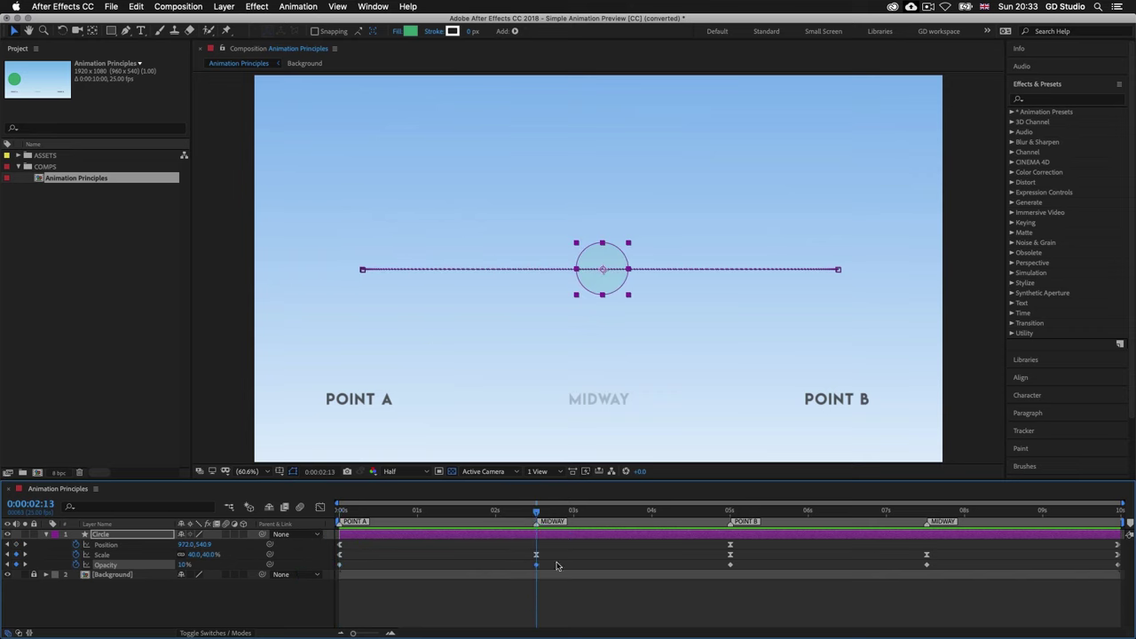
left_click(730, 565)
left_click(730, 513)
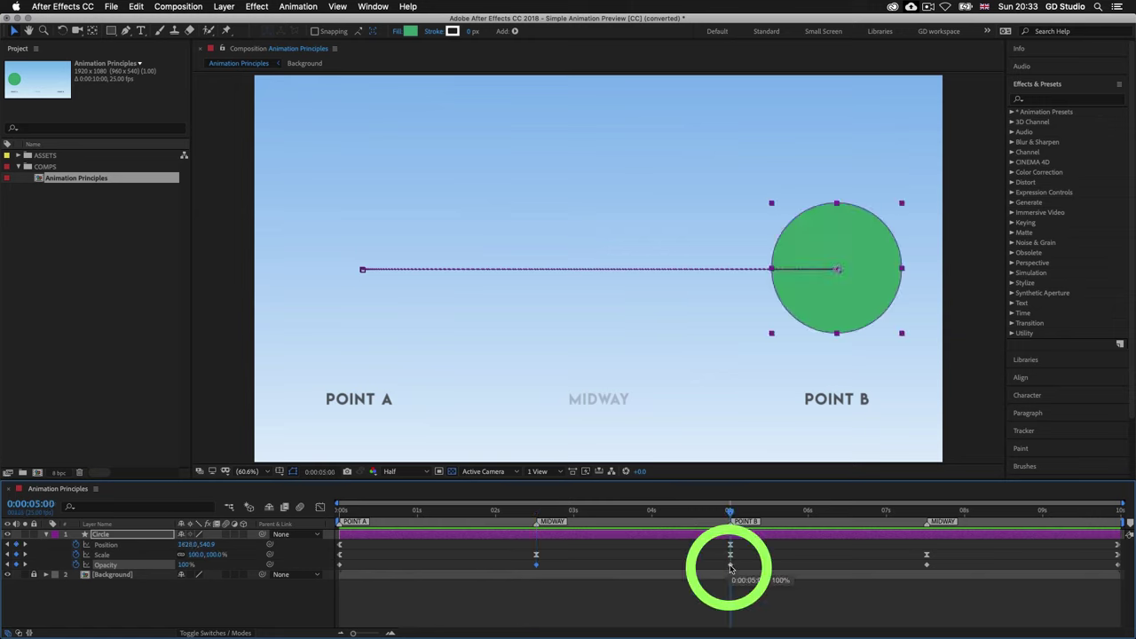
left_click(927, 565)
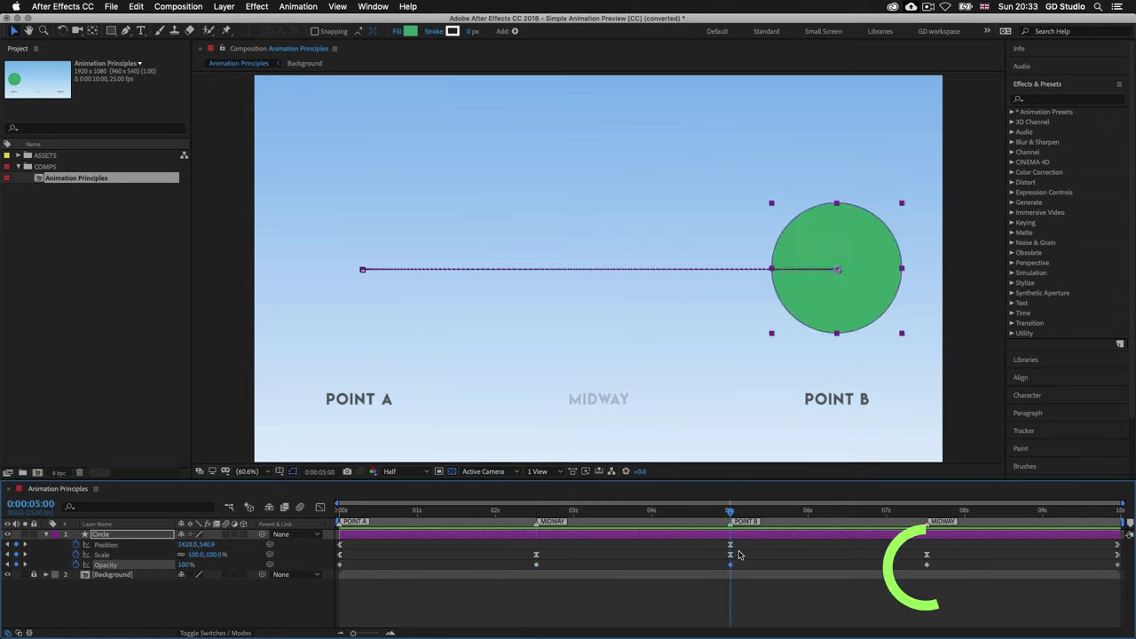
left_click(927, 513)
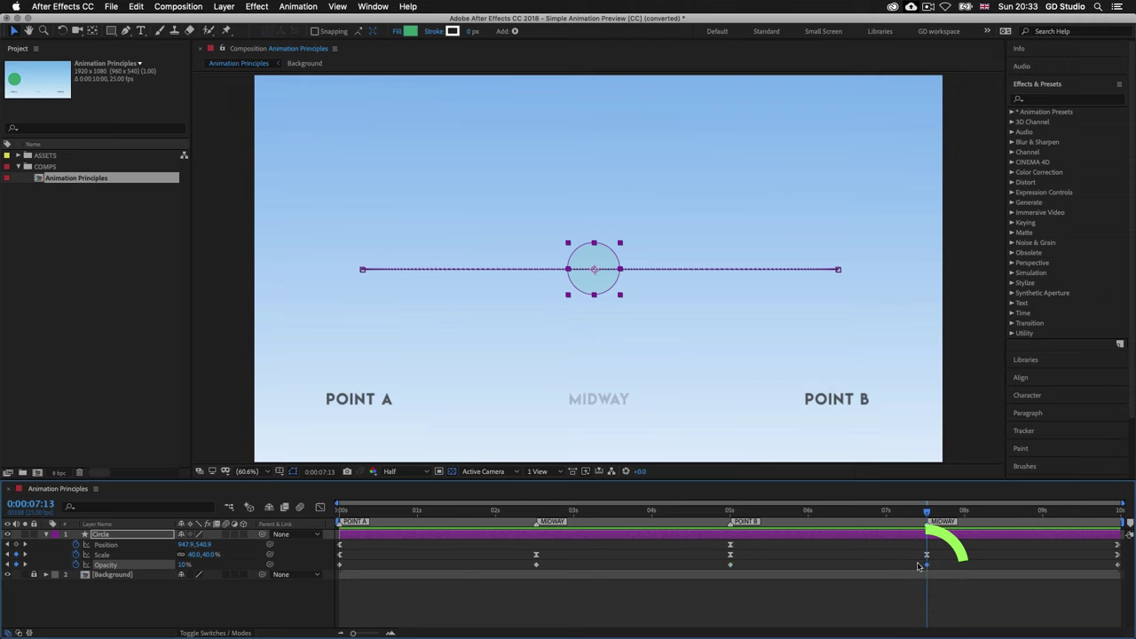
left_click(1115, 567)
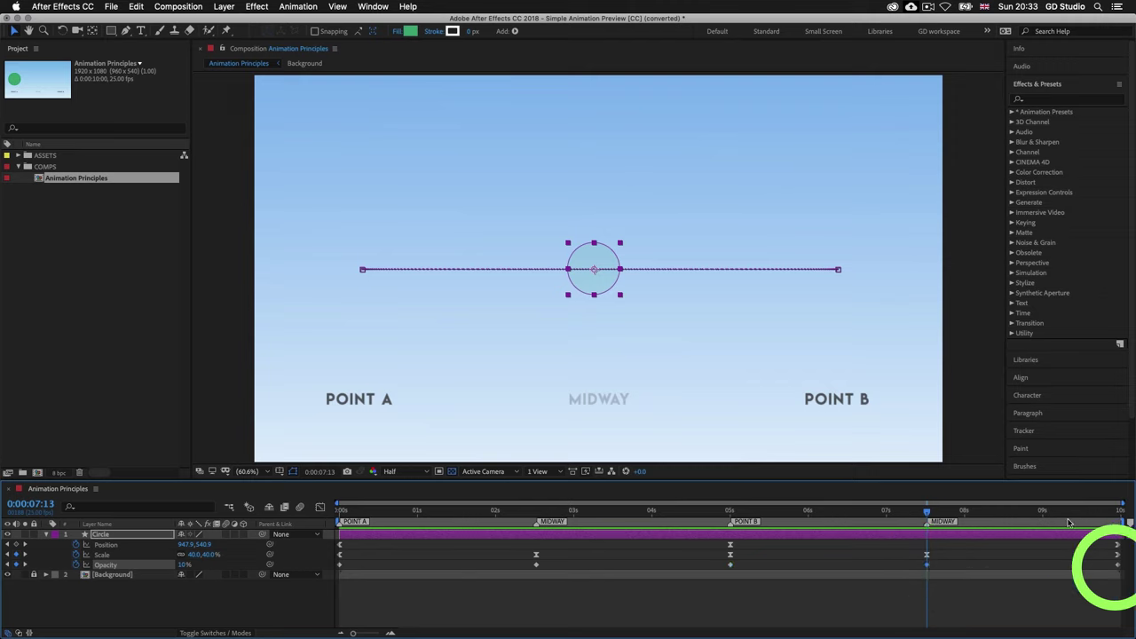
left_click(1121, 513)
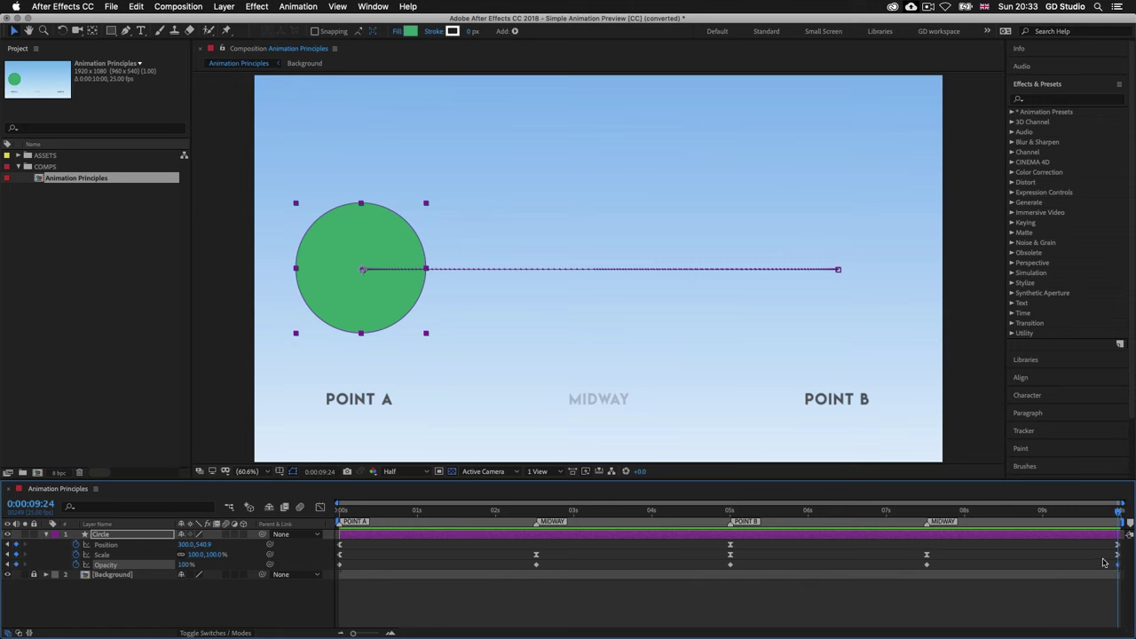
left_click(1109, 568)
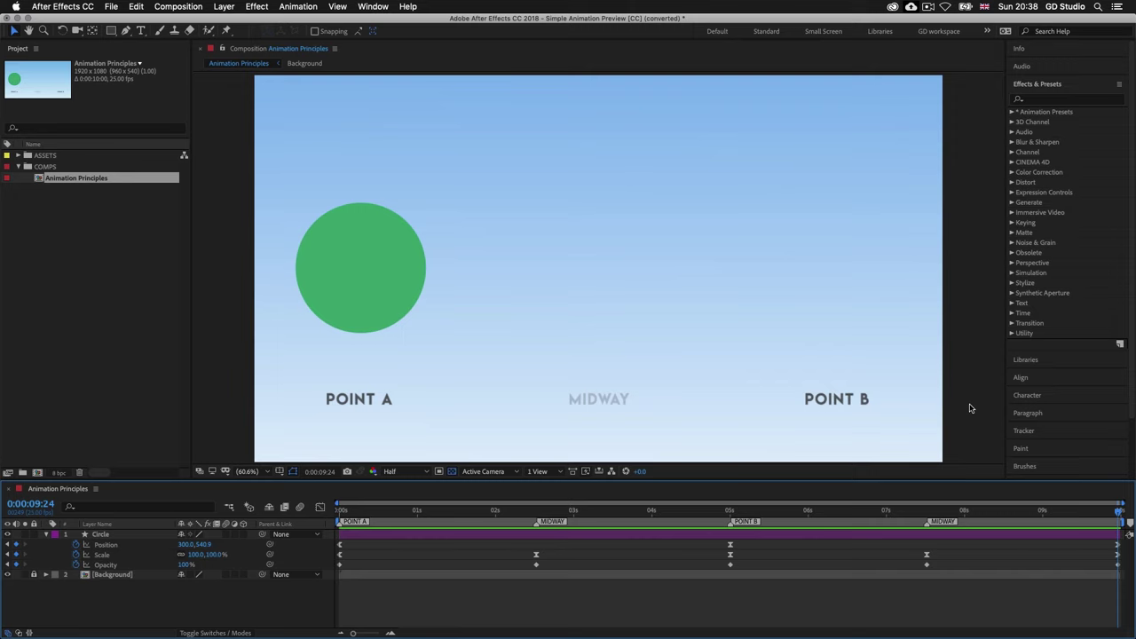
Step: Switch to Finder and browse to the Template folder inside S2 - ESSENTIAL PRACTISE, 9 - Simple Animation, CC
key("super+Tab")
key("super+Tab")
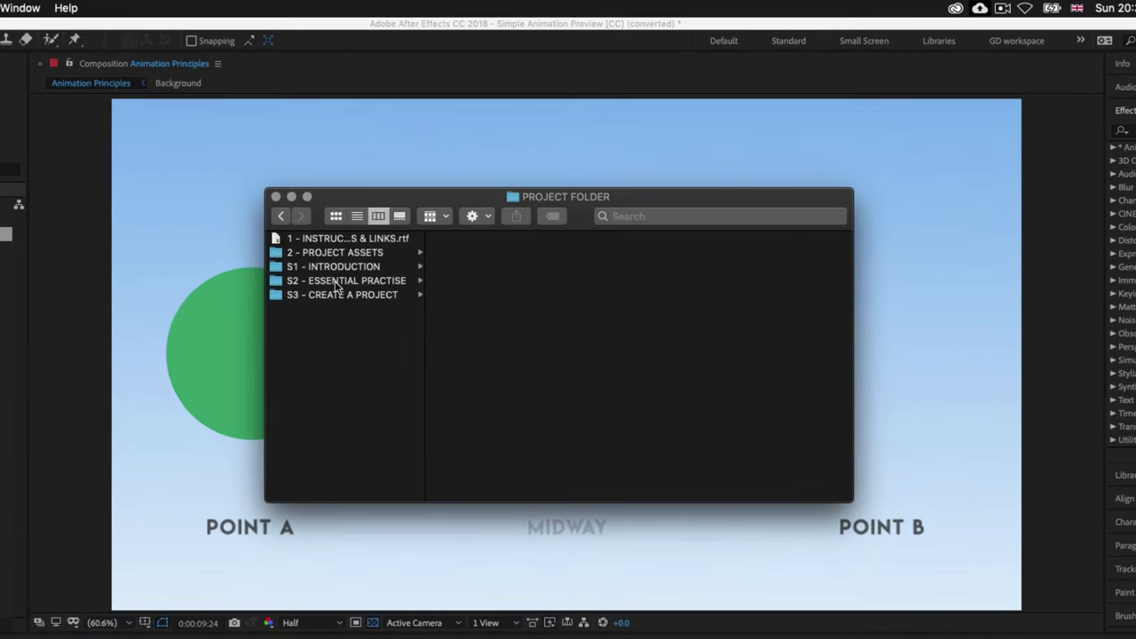
left_click(344, 280)
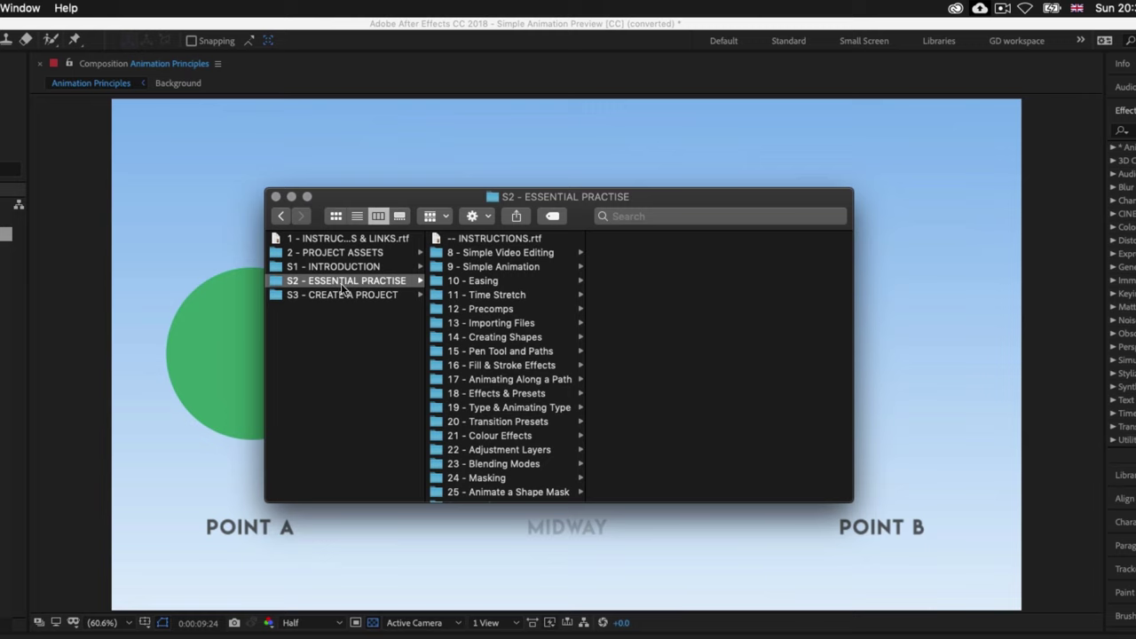
left_click(495, 268)
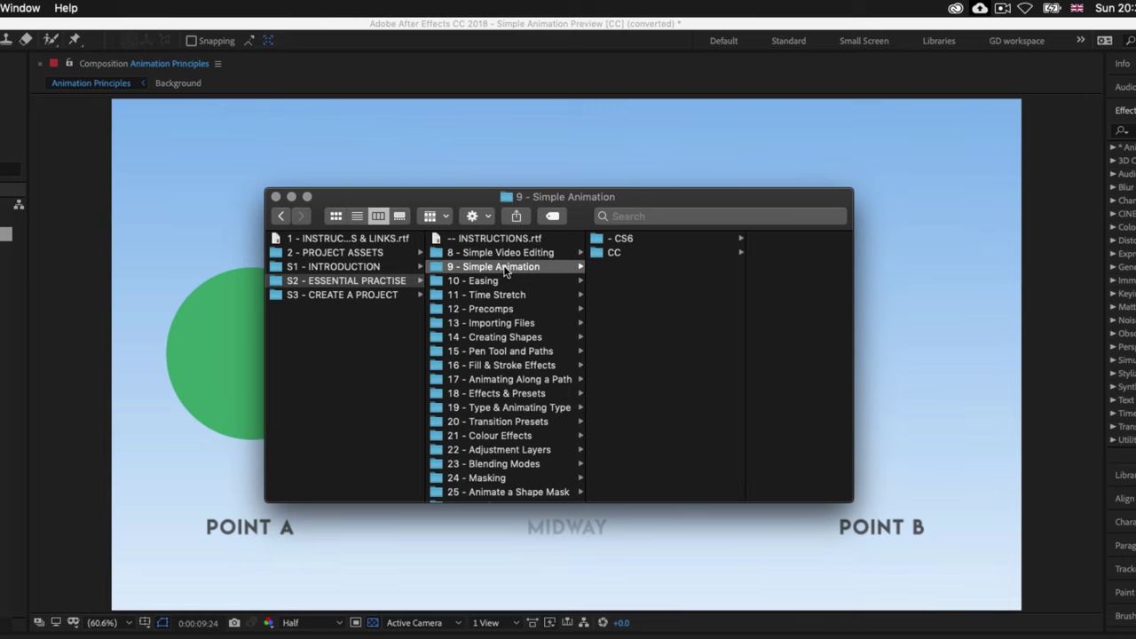
left_click(612, 253)
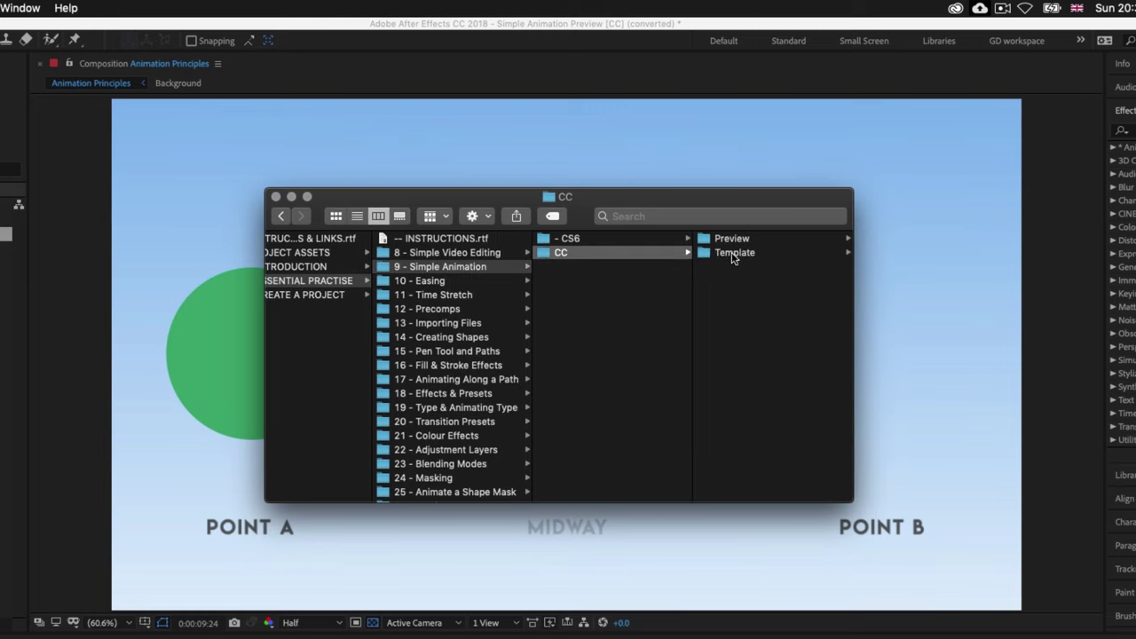
left_click(733, 255)
Step: Open the Simple Animation Template [CC].aep project in After Effects and accept its version conversion
double_click(735, 239)
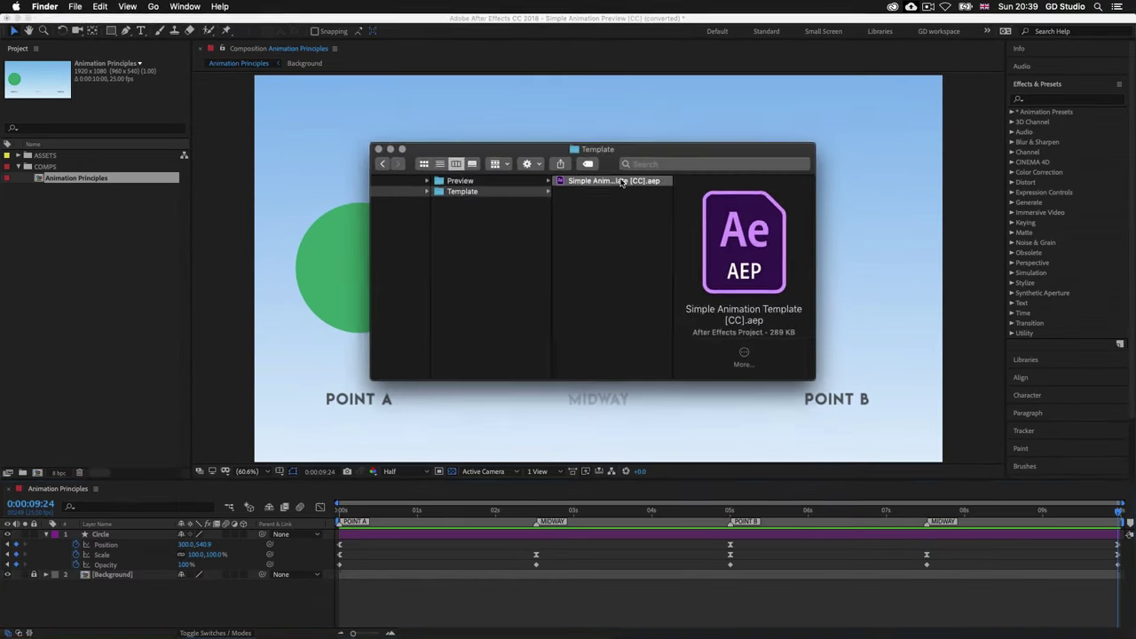
left_click(564, 346)
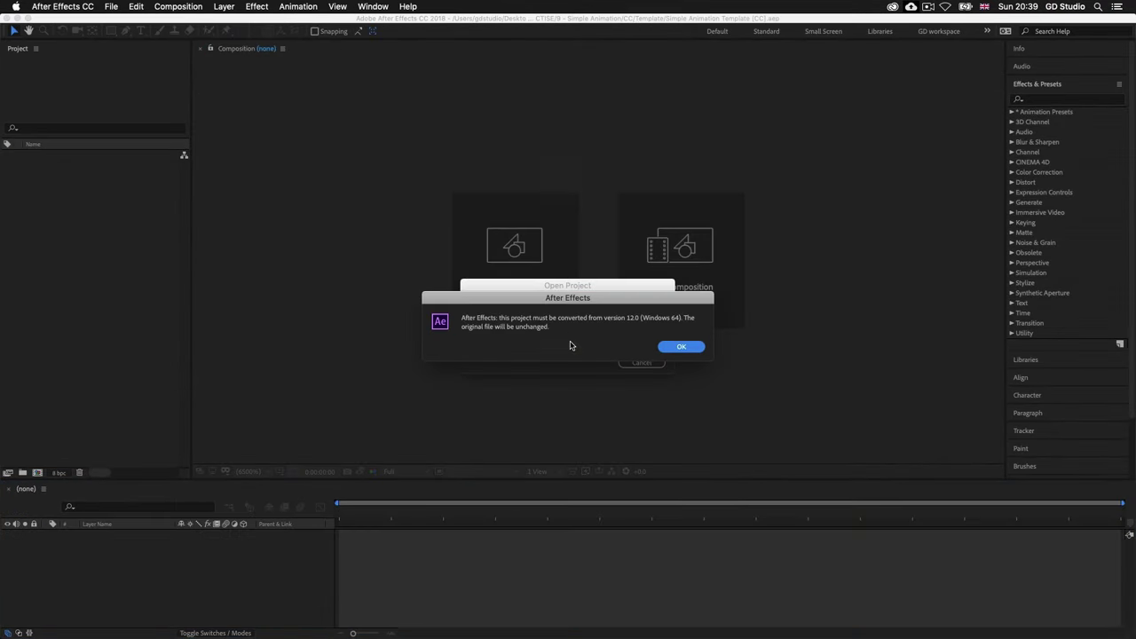
left_click(677, 347)
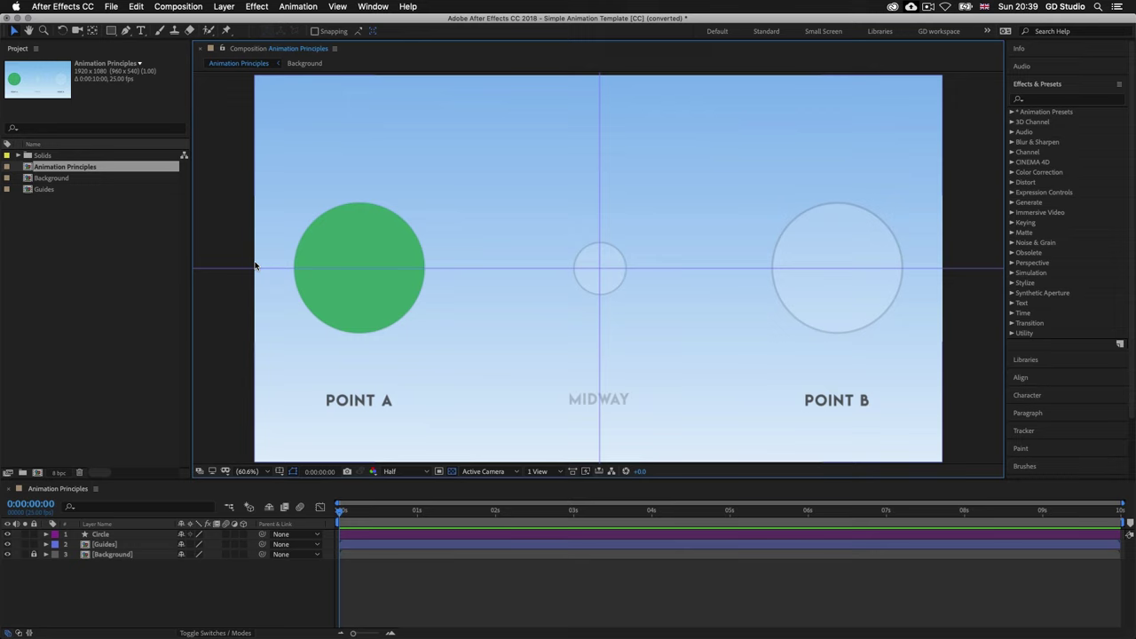
Step: Hide the composition's guide lines and select the Circle layer in the timeline
key("super+semicolon")
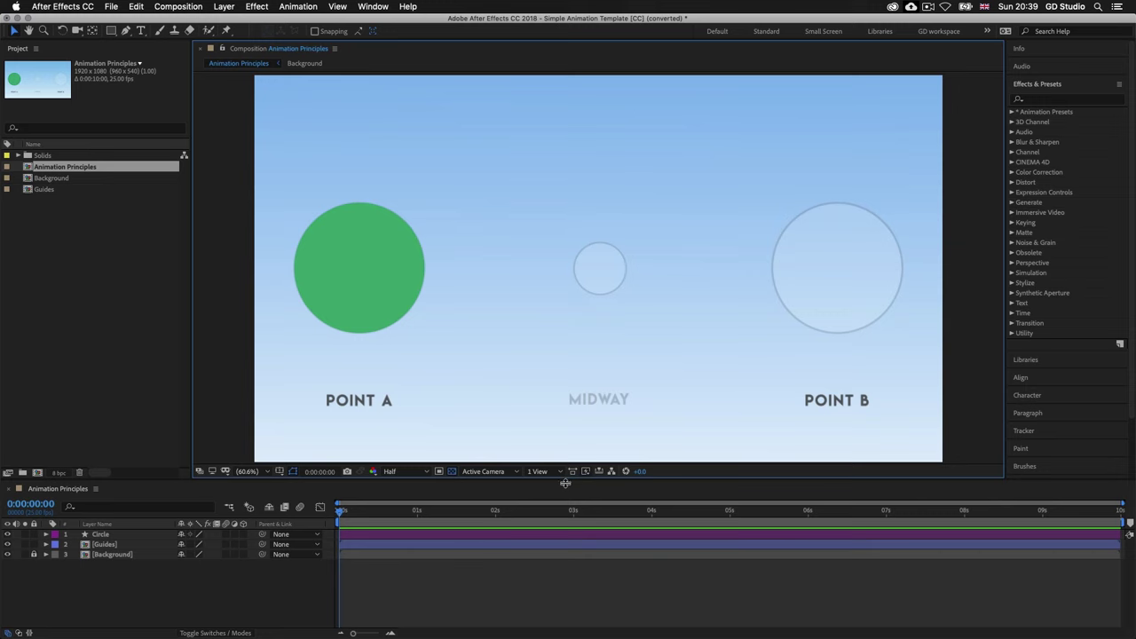
left_click_drag(565, 483, 565, 494)
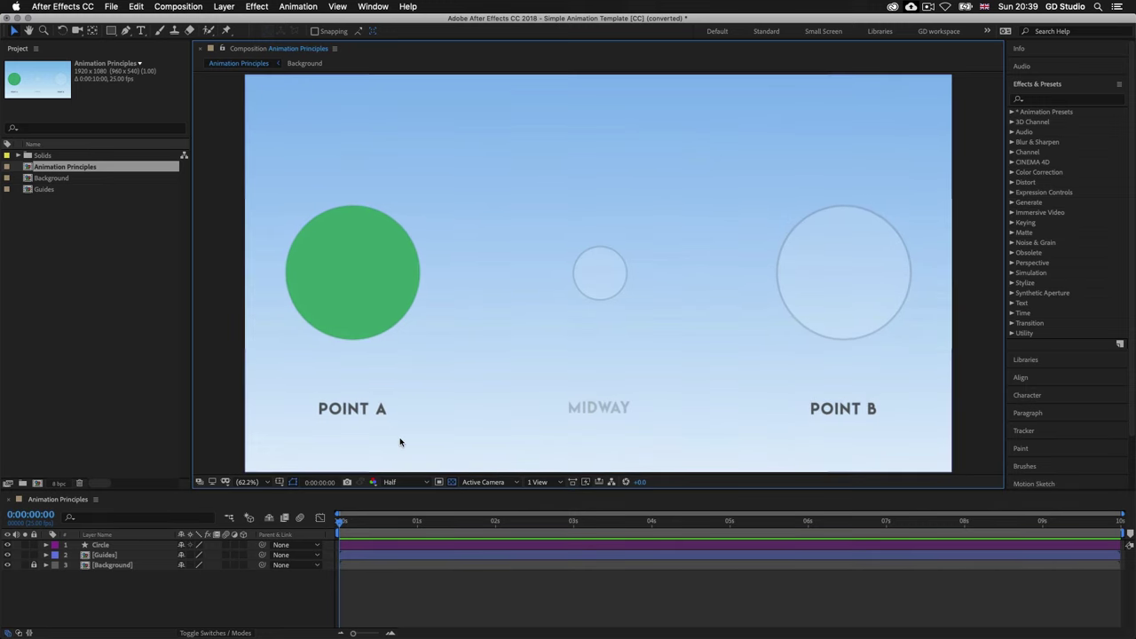
left_click(386, 545)
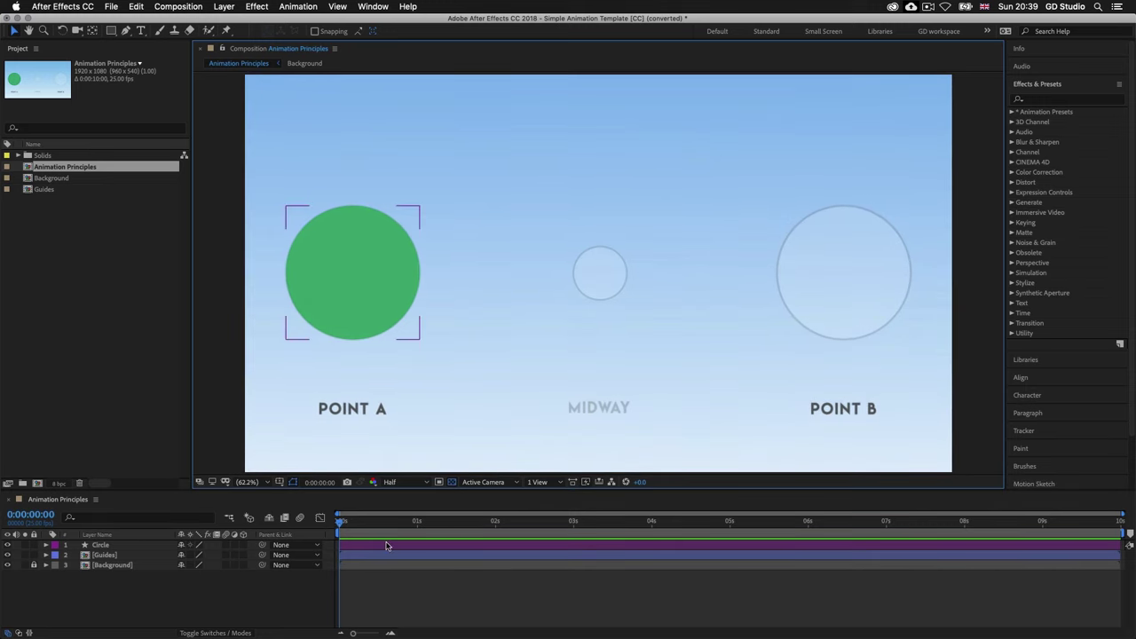
left_click(427, 565)
left_click(413, 546)
left_click(417, 586)
left_click(406, 548)
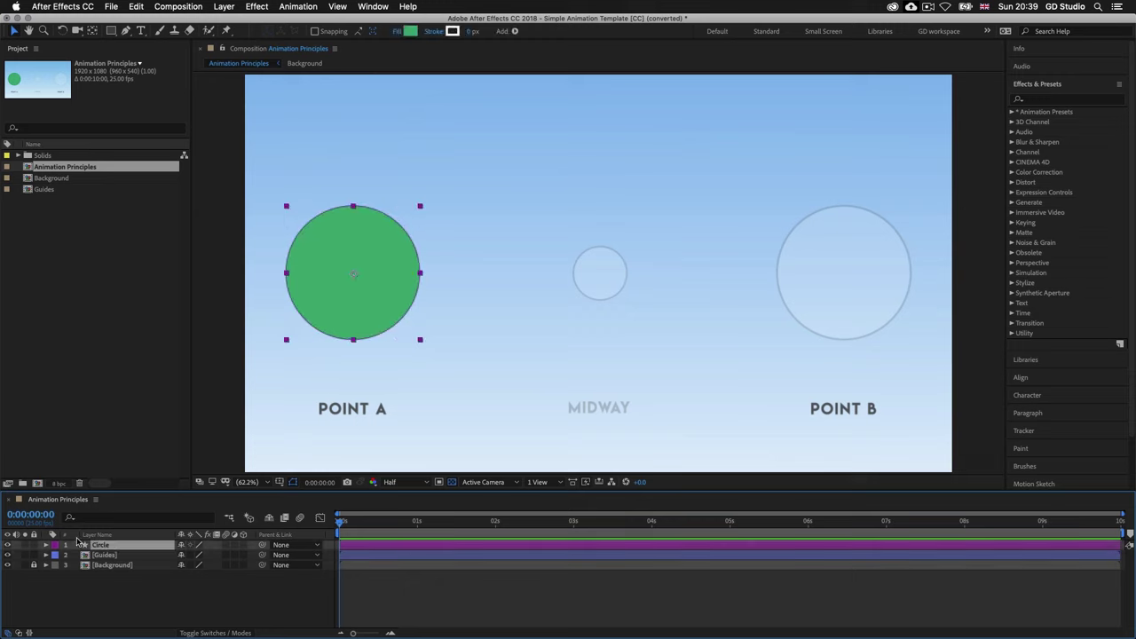
Step: Expand the Circle layer's Transform properties, make room to show them all, and deselect the layer
left_click(47, 545)
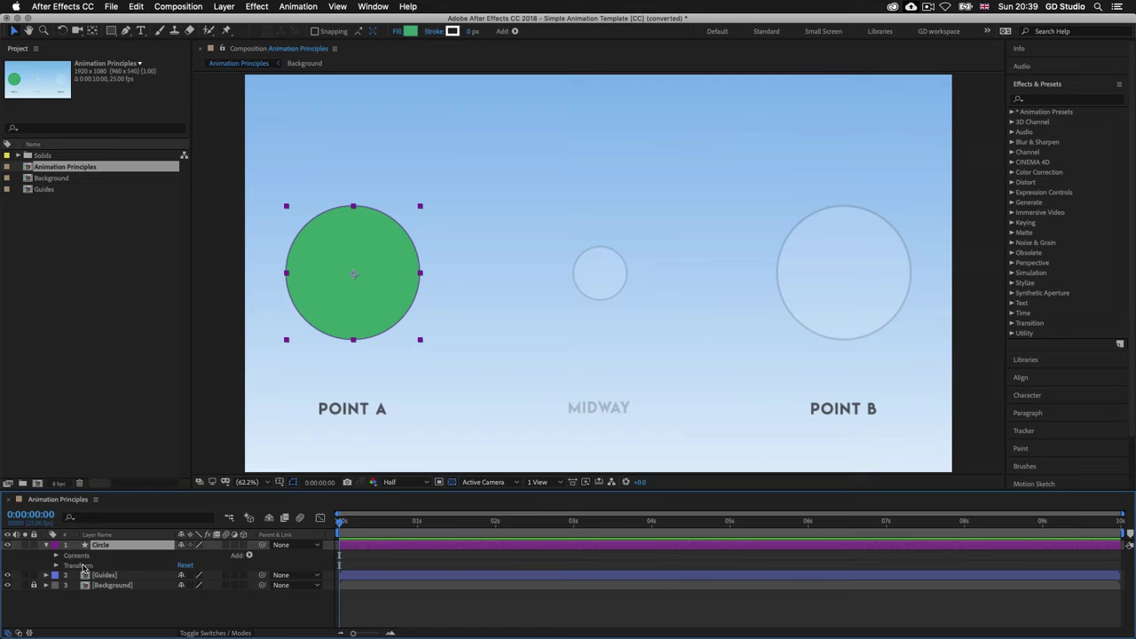
left_click(55, 566)
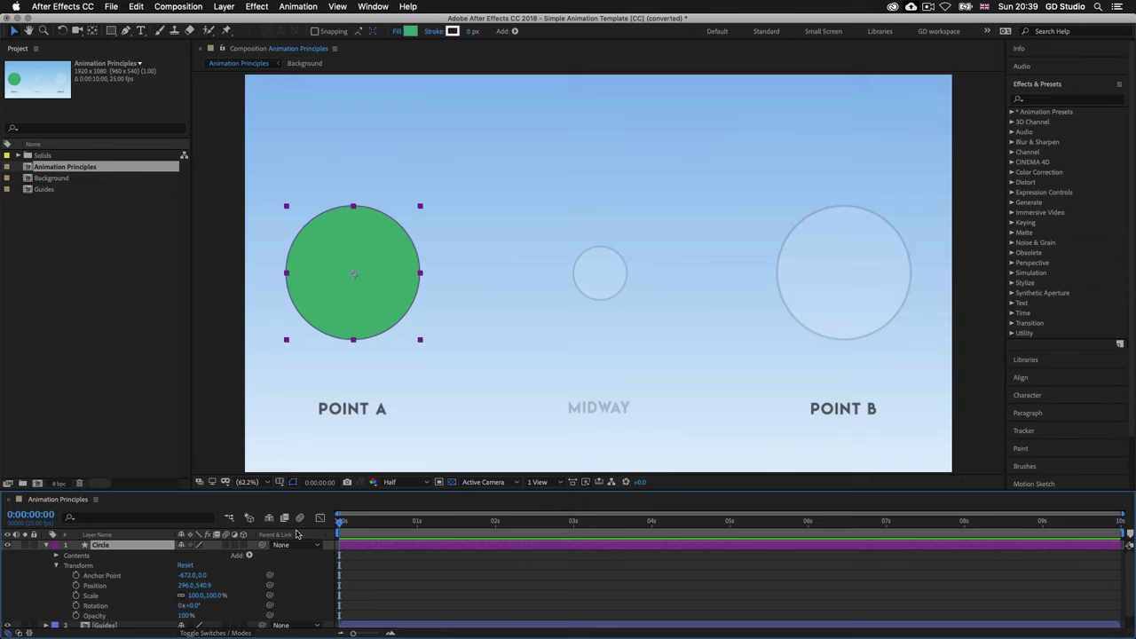
left_click_drag(386, 487, 388, 475)
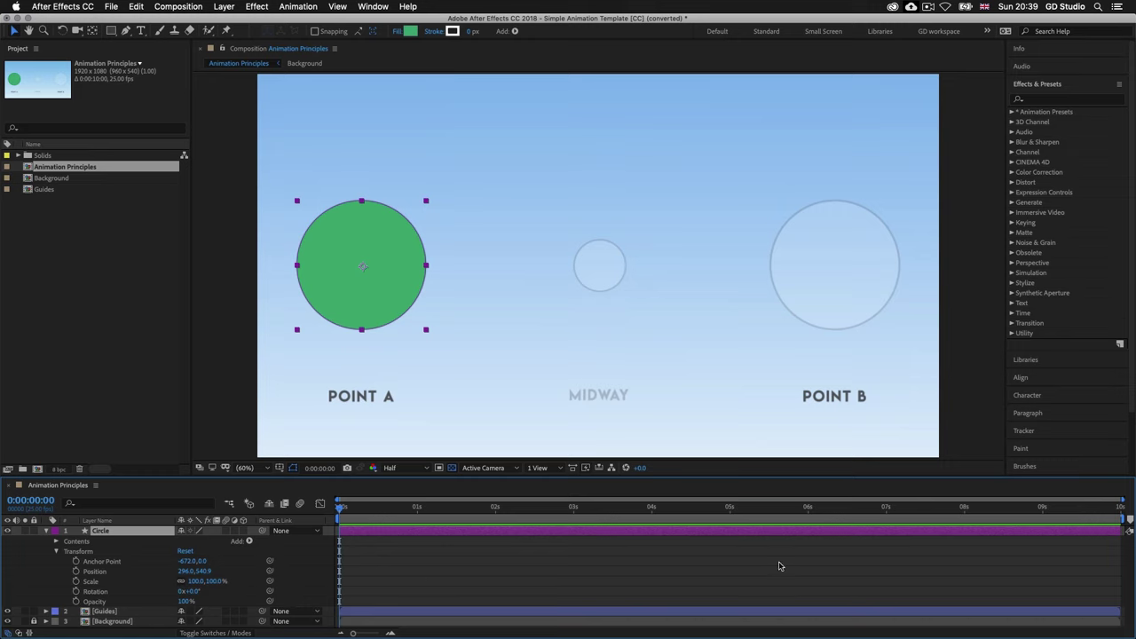
left_click(691, 568)
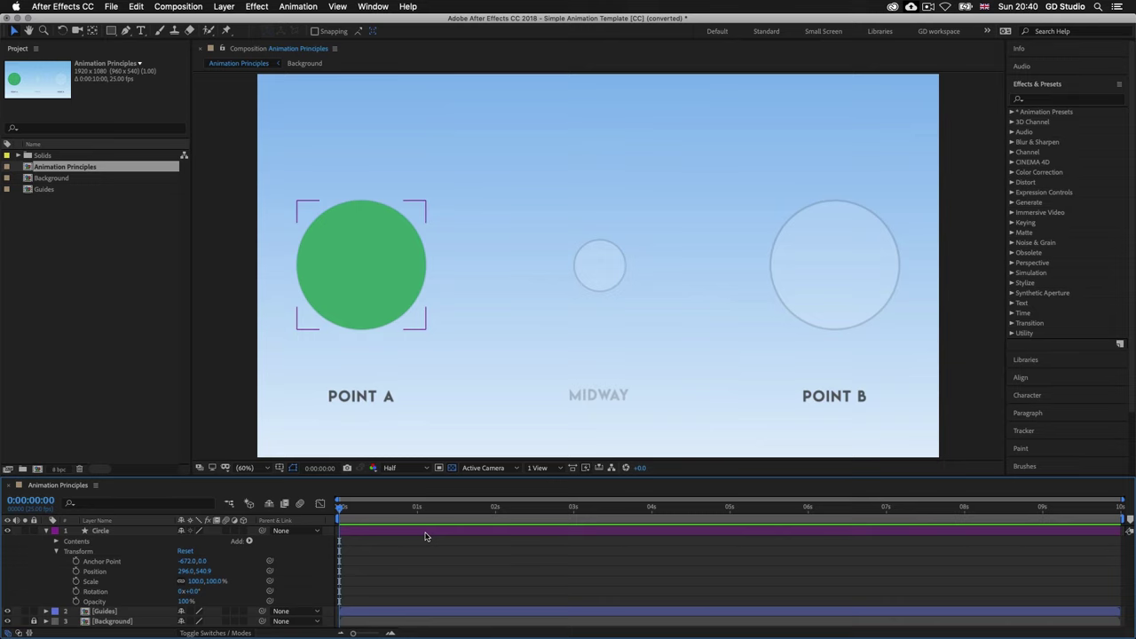
Step: Select the green circle and turn on Position keyframing for it at the very start of the composition
left_click(361, 542)
left_click(386, 285)
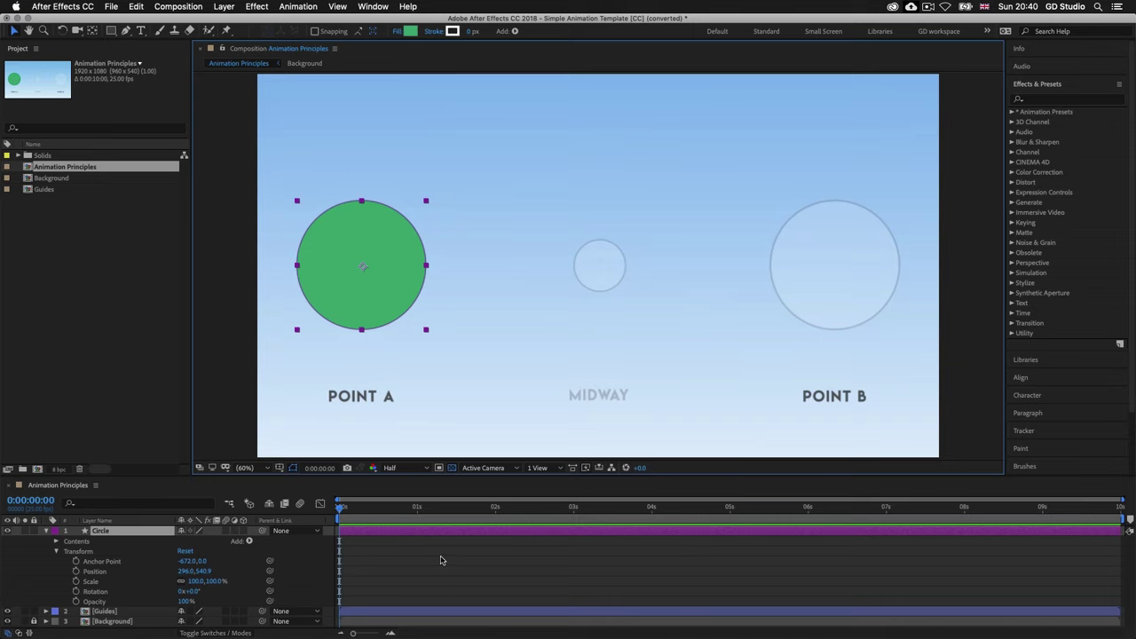
mouse_move(337, 513)
left_mouse_down()
mouse_move(476, 512)
mouse_move(338, 514)
left_mouse_up()
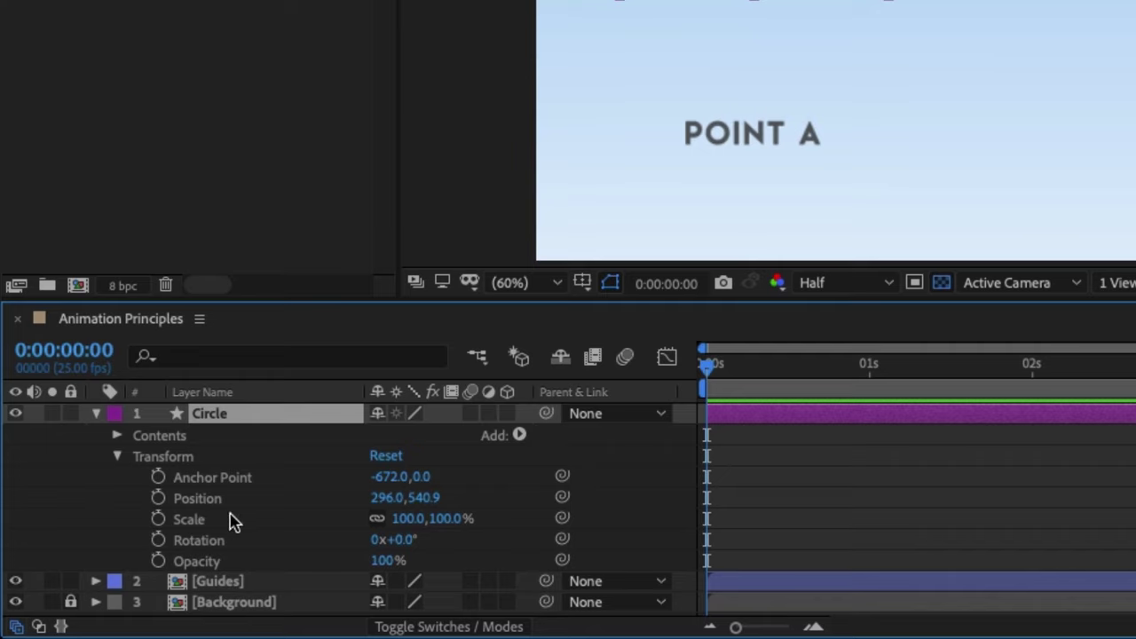
left_click(158, 500)
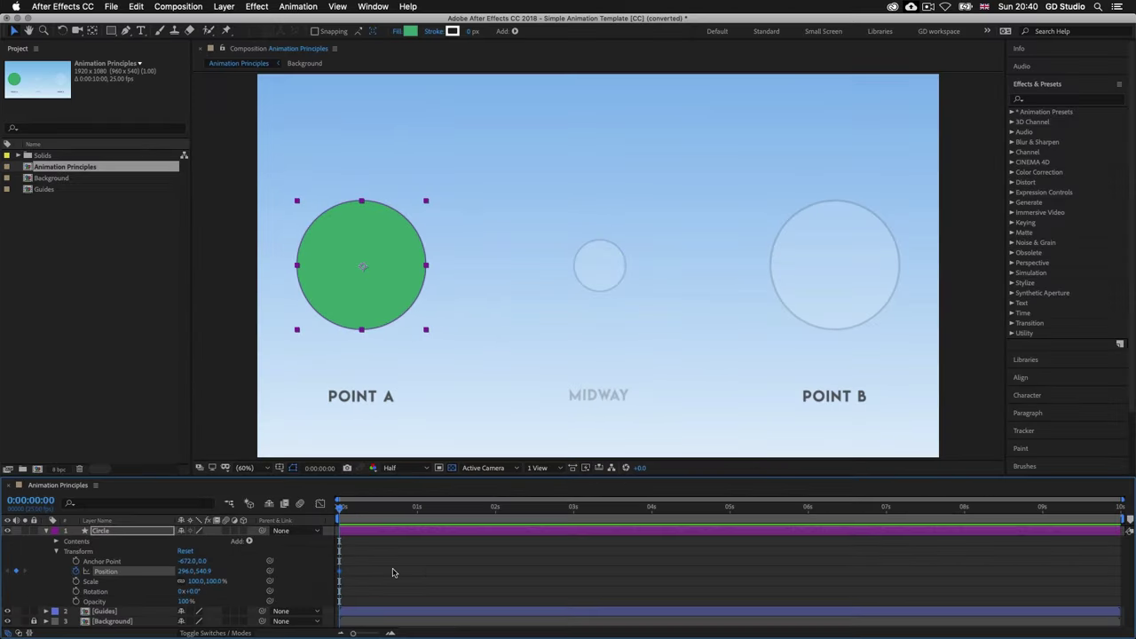
Step: At 0:00:05:00, move the green circle horizontally onto the Point B outline, to a Position of about 1631, 539
left_click_drag(345, 512, 733, 513)
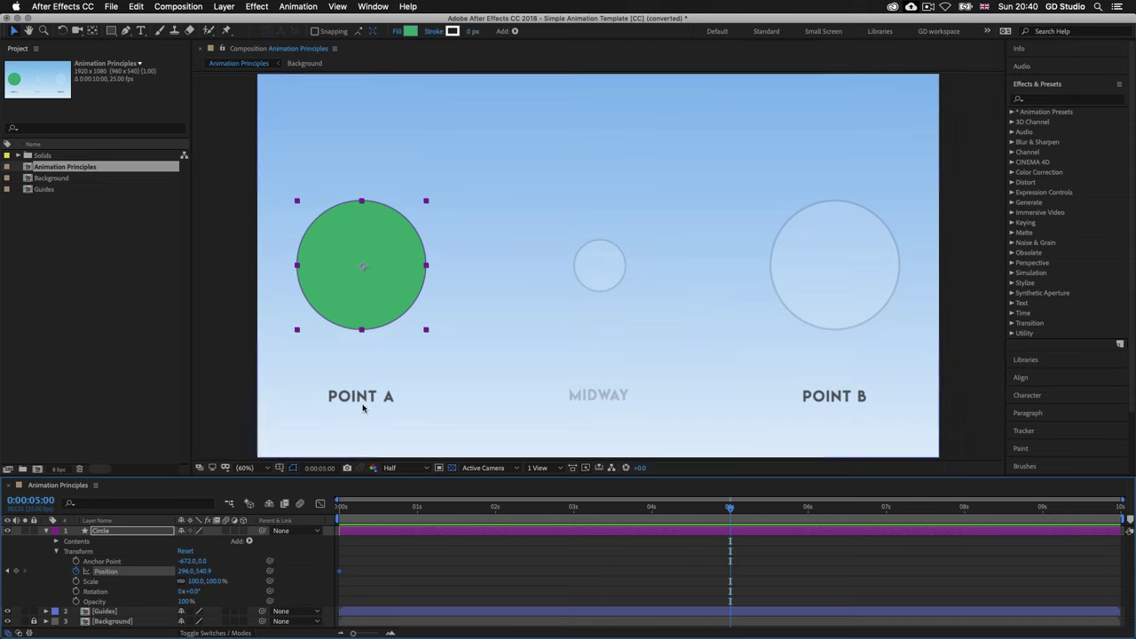
left_click(372, 317)
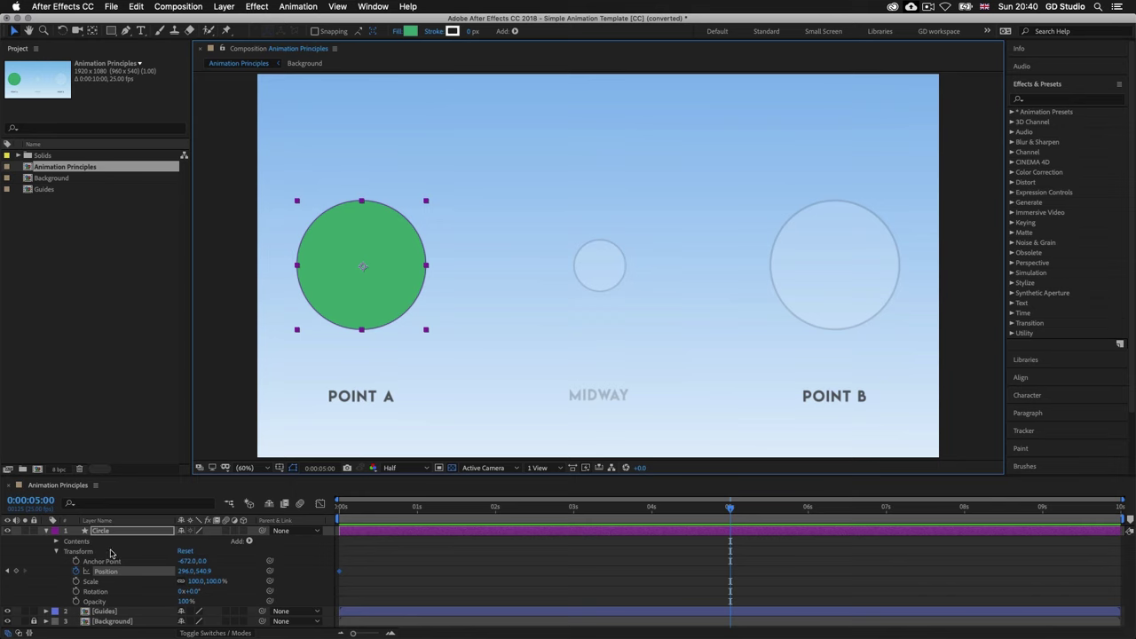
left_click_drag(360, 311, 834, 311)
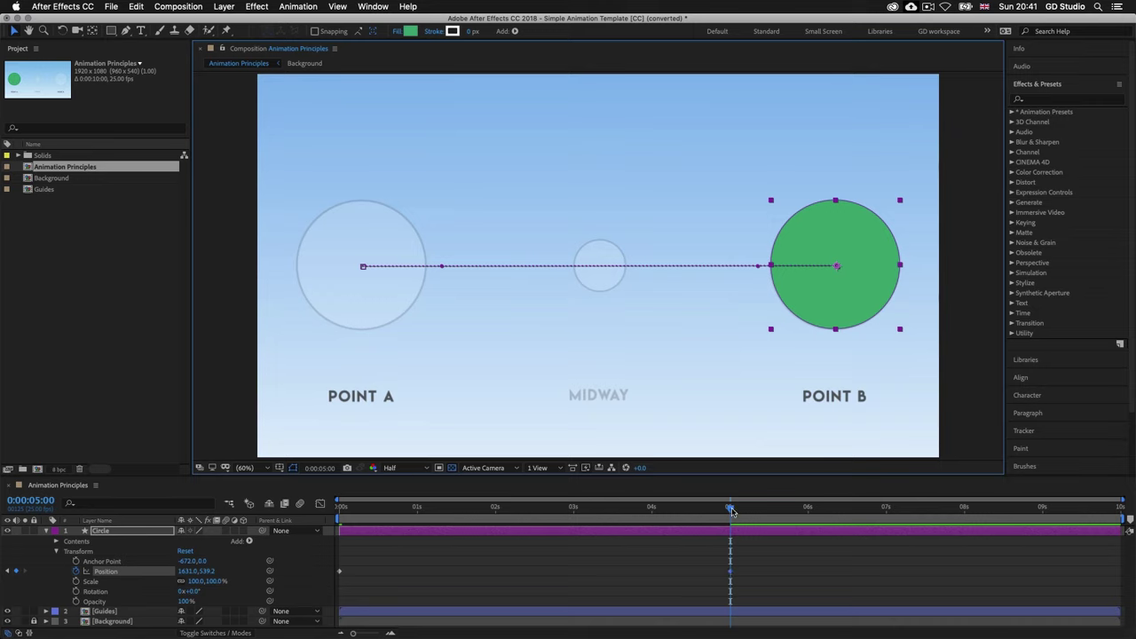
Step: Compare where the circle sits at the first Position keyframe and at the five-second keyframe
mouse_move(731, 511)
left_mouse_down()
mouse_move(343, 517)
mouse_move(730, 514)
left_mouse_up()
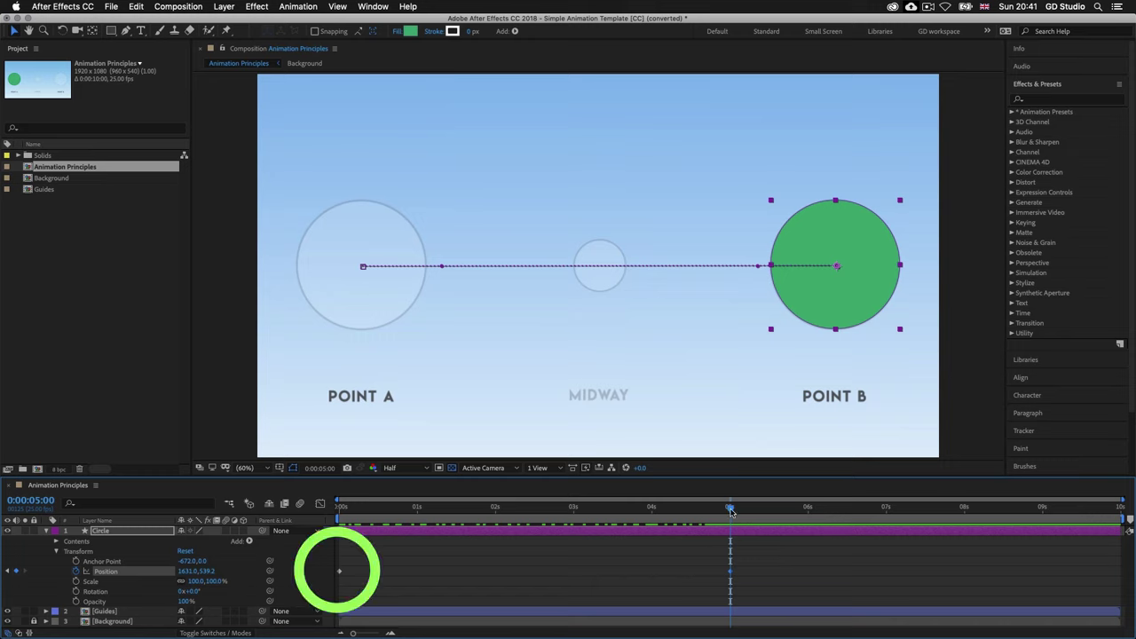
key("Home")
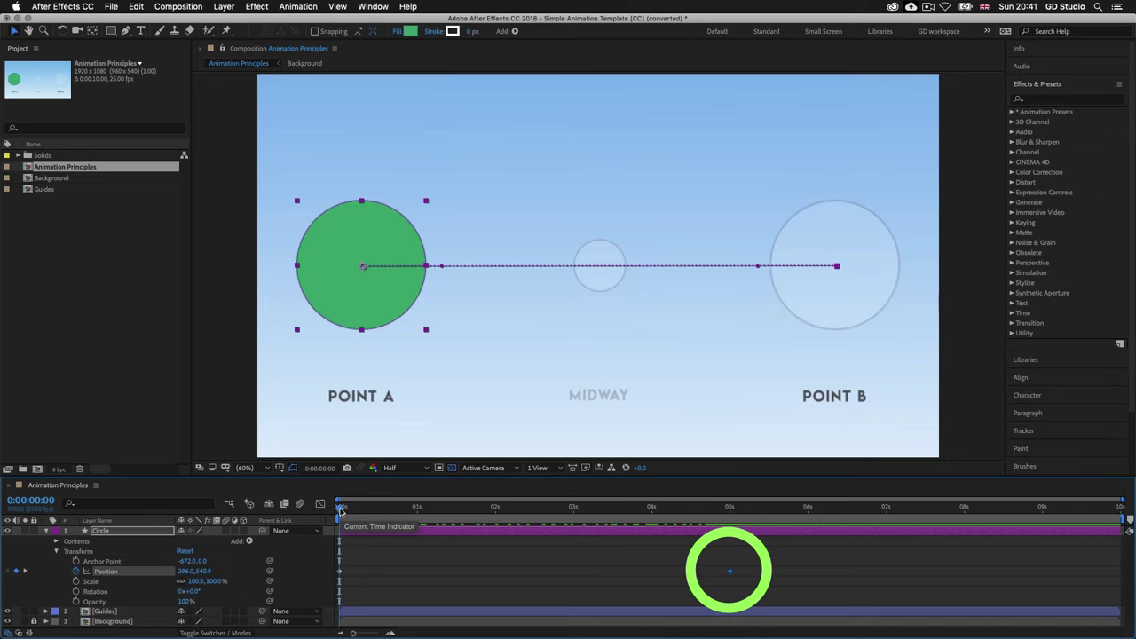
left_click(730, 512)
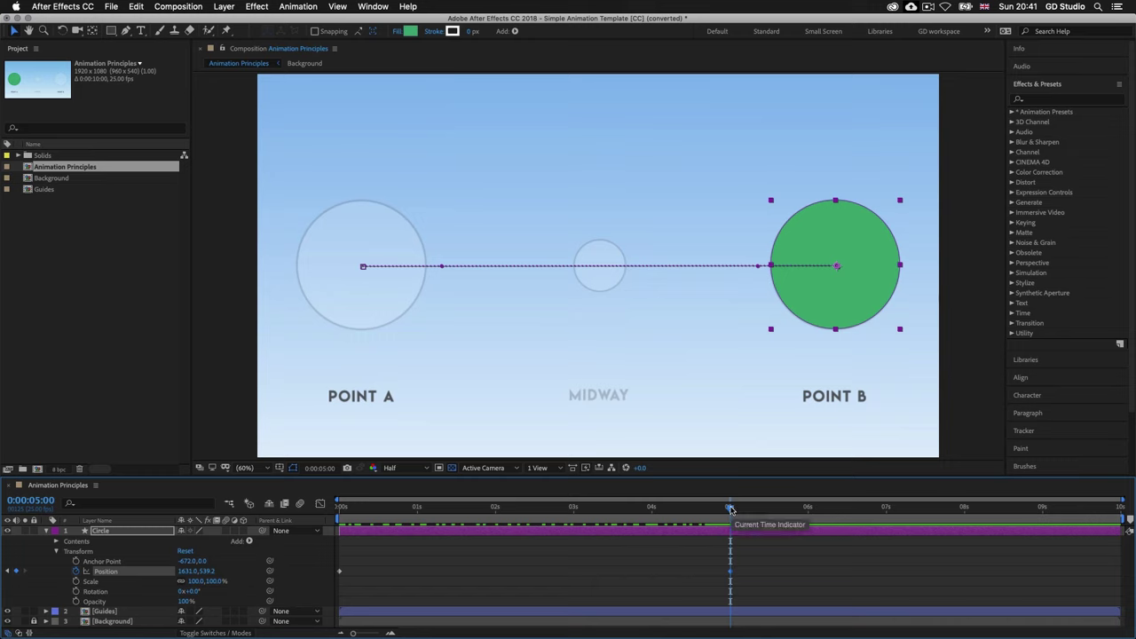
left_click_drag(730, 510, 730, 511)
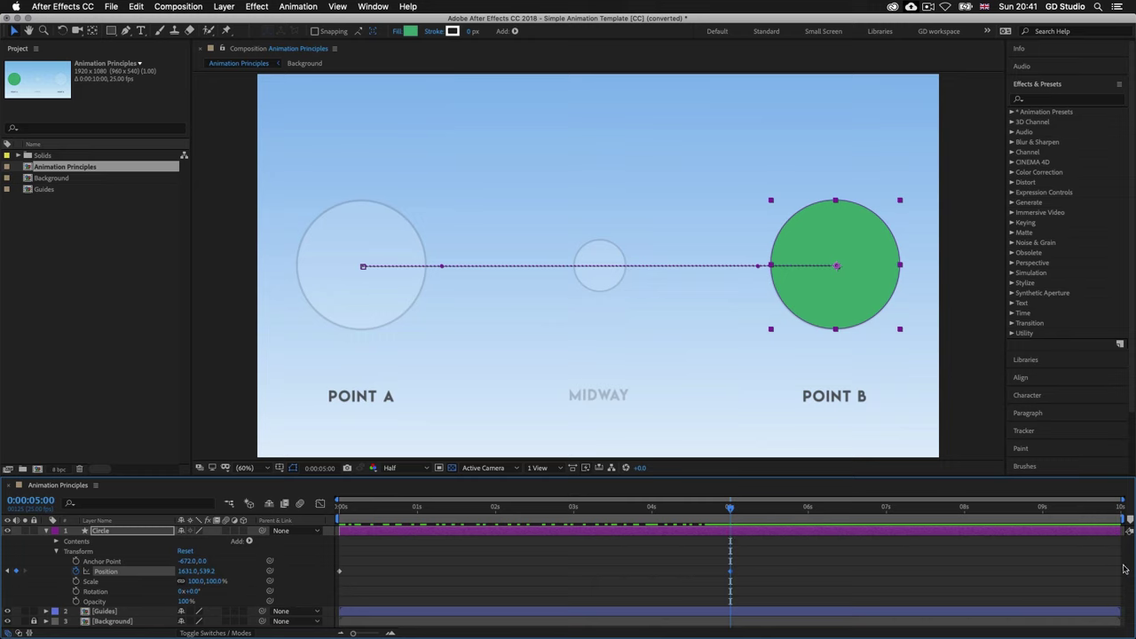
Step: Copy the circle's first Position keyframe to the last frame, 0:00:09:24, so it returns to Point A
left_click_drag(730, 511, 1129, 507)
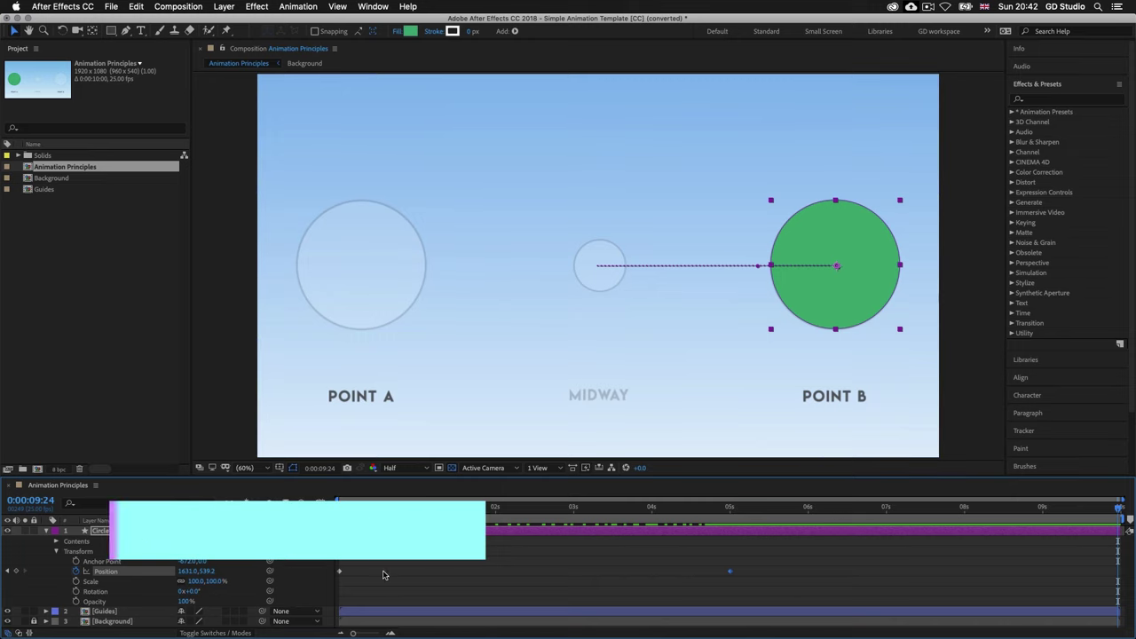
left_click(338, 572)
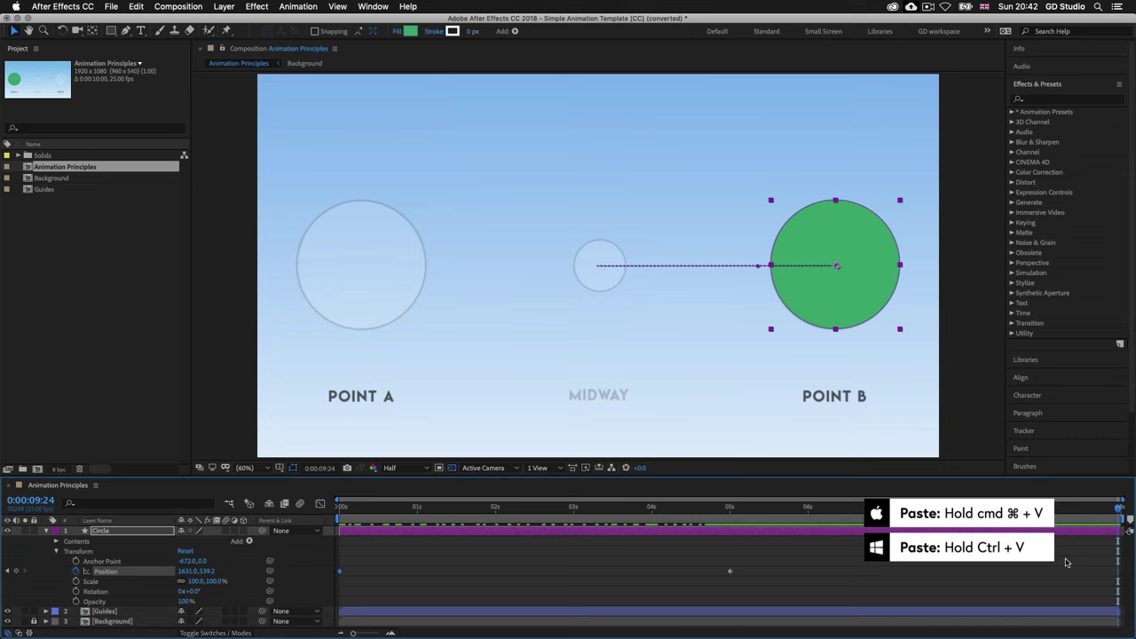
key("super+v")
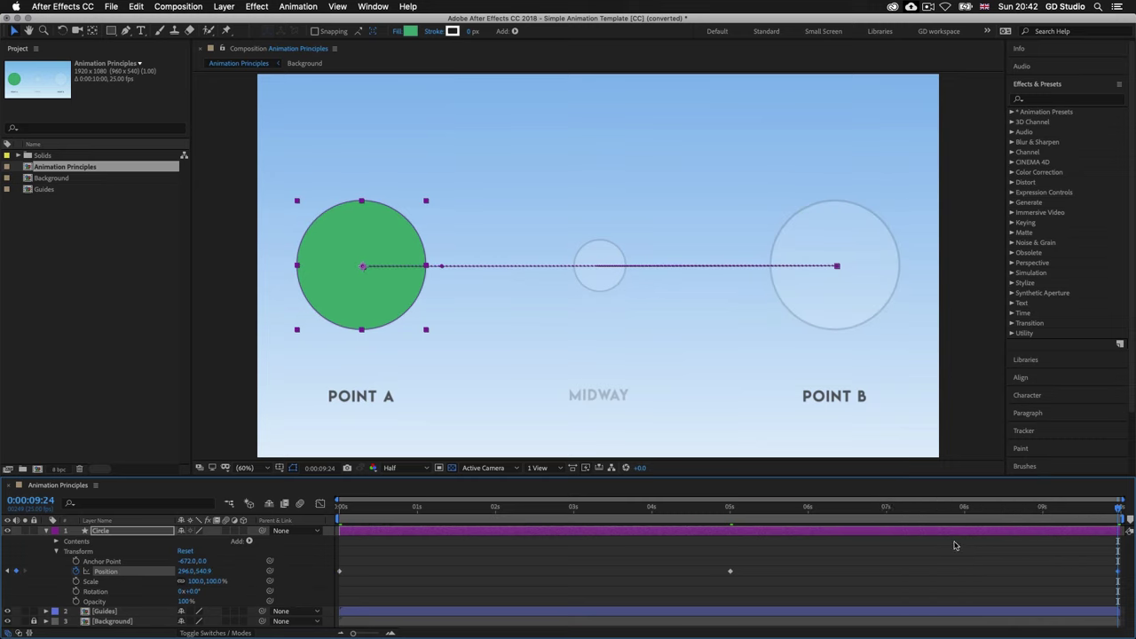
Step: Compare the first and last Position keyframes and play the circle's movement from the start of the composition
left_click(1118, 571)
left_click(339, 571)
left_click_drag(1119, 510, 308, 509)
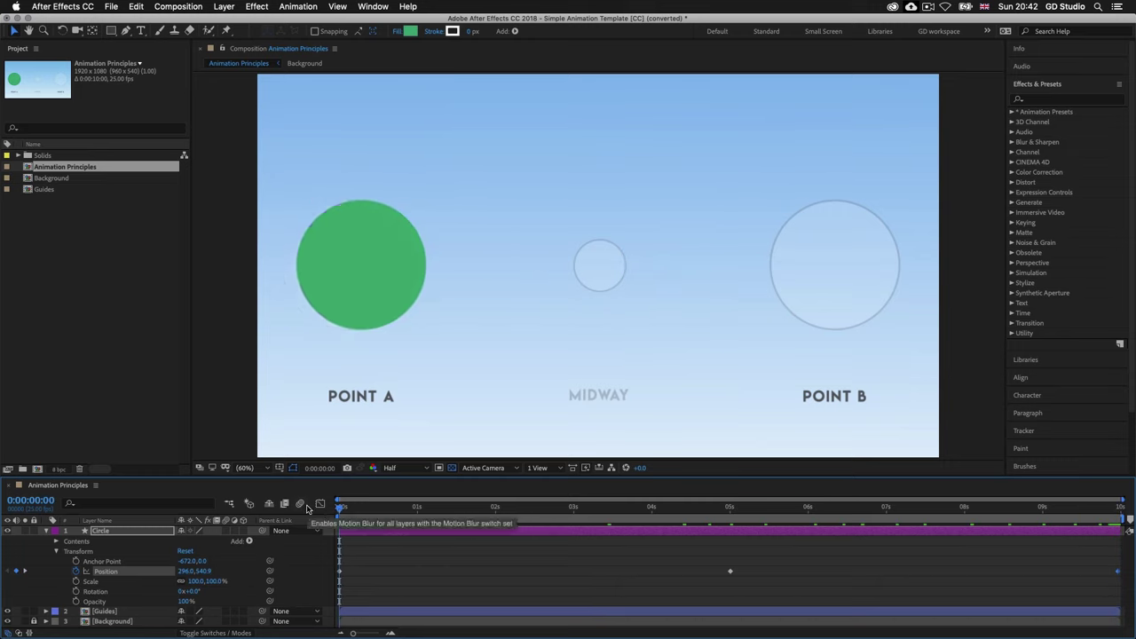
key("space")
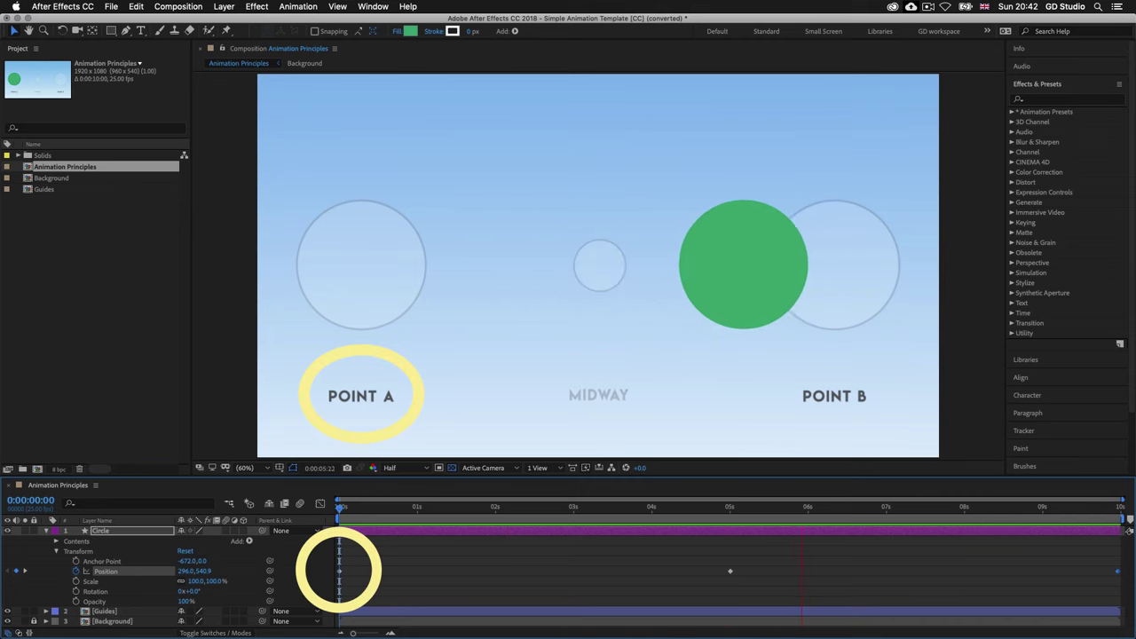
key("space")
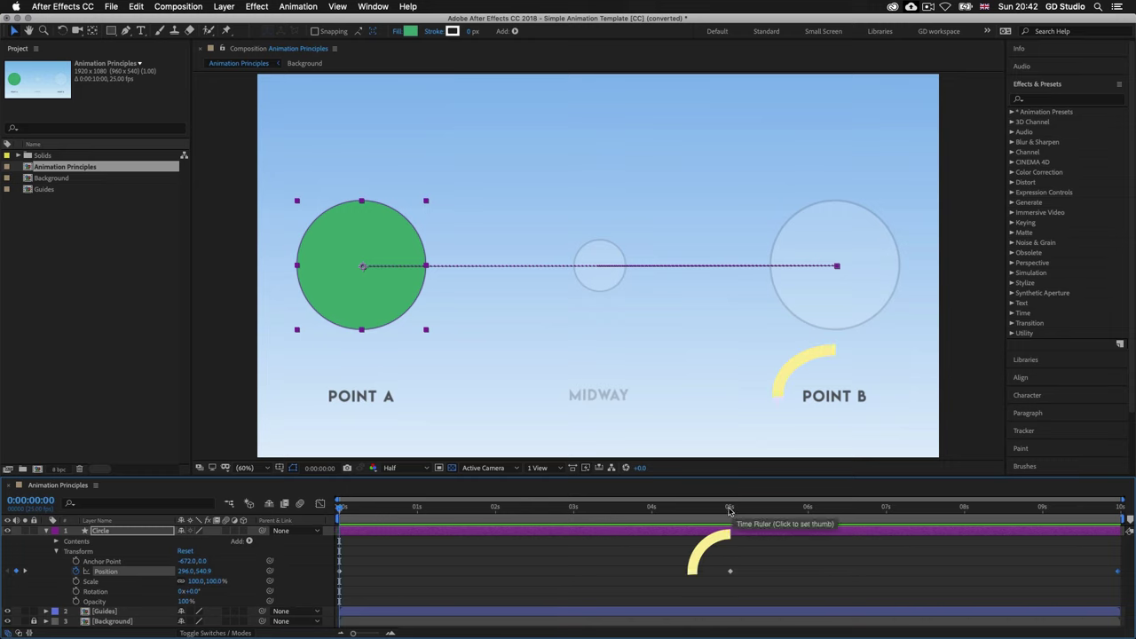
Step: Check the circle's position at the five-second keyframe and at the end of the composition
left_click(733, 509)
left_click_drag(733, 509, 730, 509)
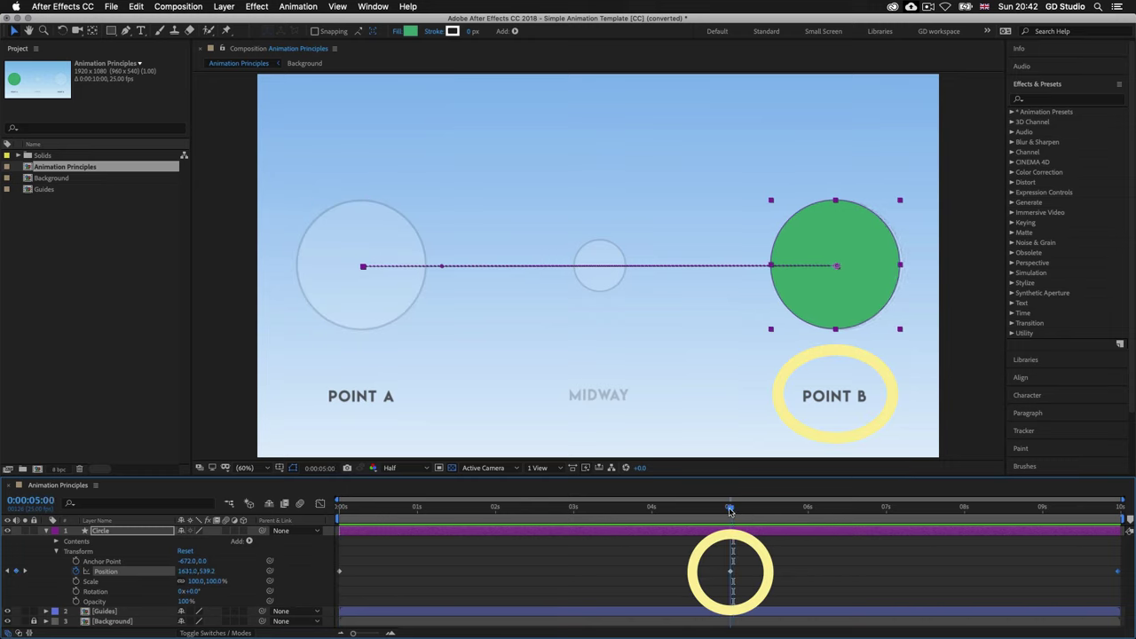
left_click(1123, 510)
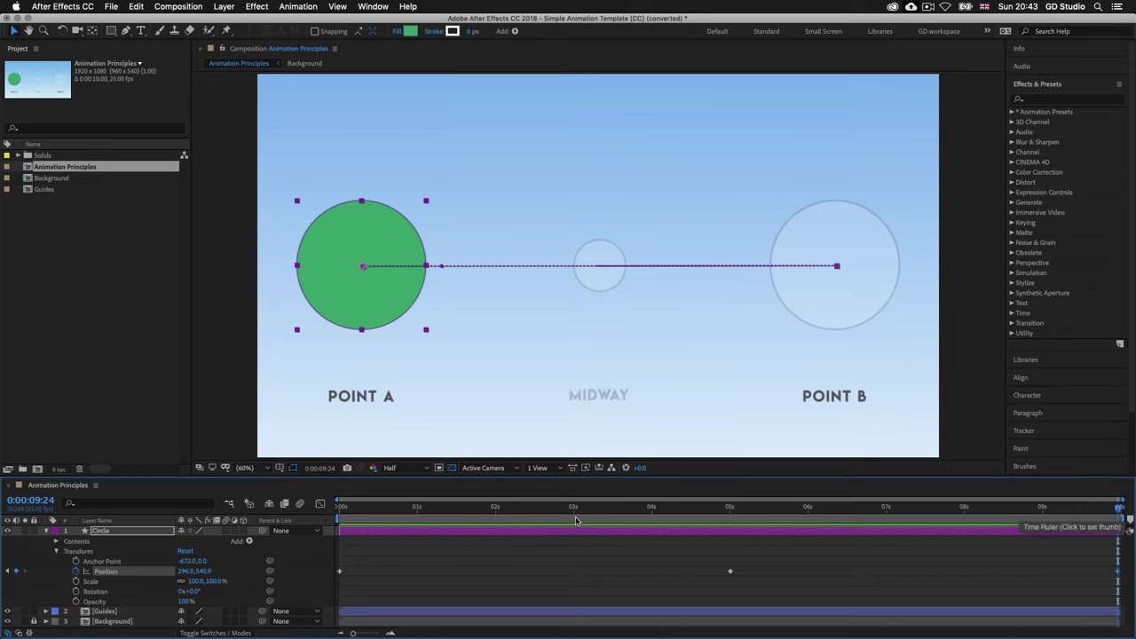
Step: Turn on Scale keyframing for the circle at the first frame and scale it to 51% at 0:00:02:13
left_click_drag(1119, 508, 311, 513)
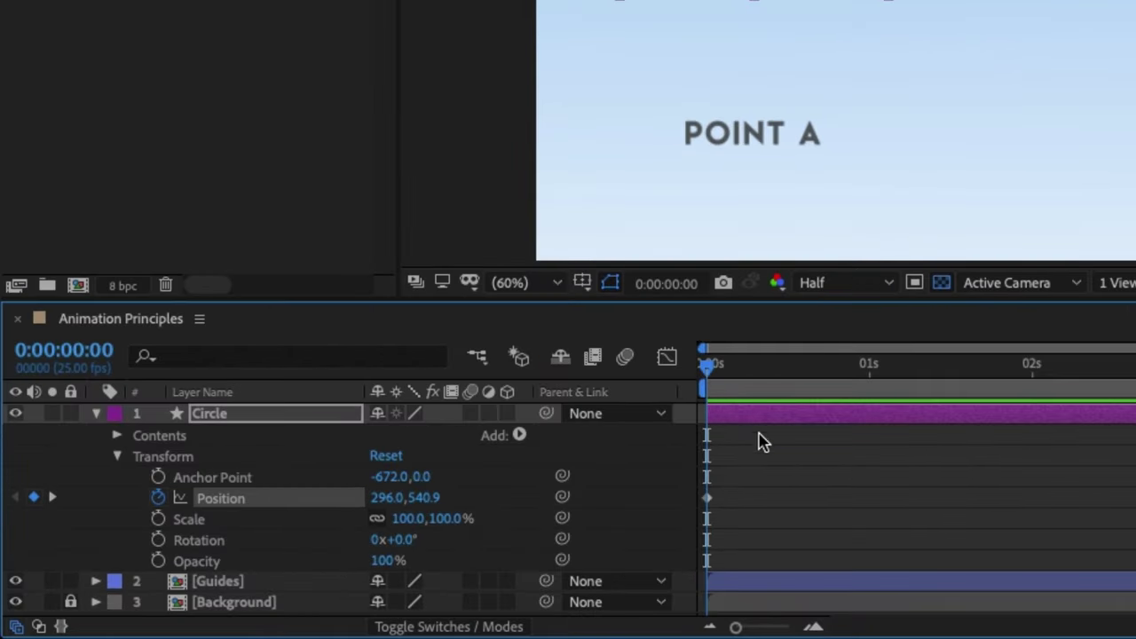
left_click(158, 519)
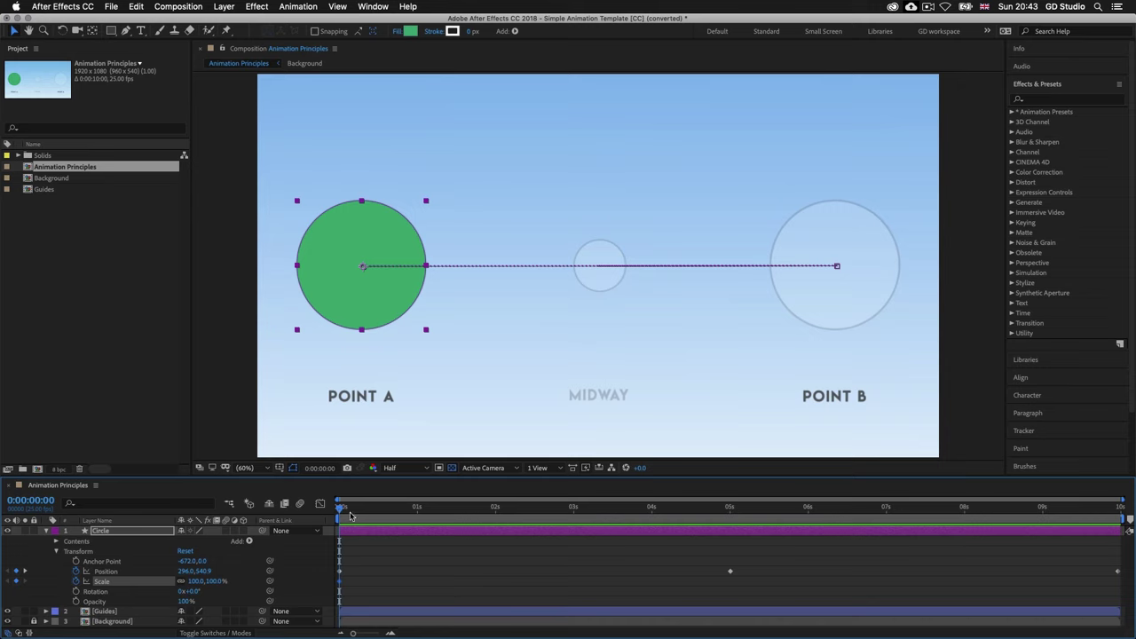
left_click_drag(338, 511, 343, 510)
left_click_drag(357, 512, 537, 521)
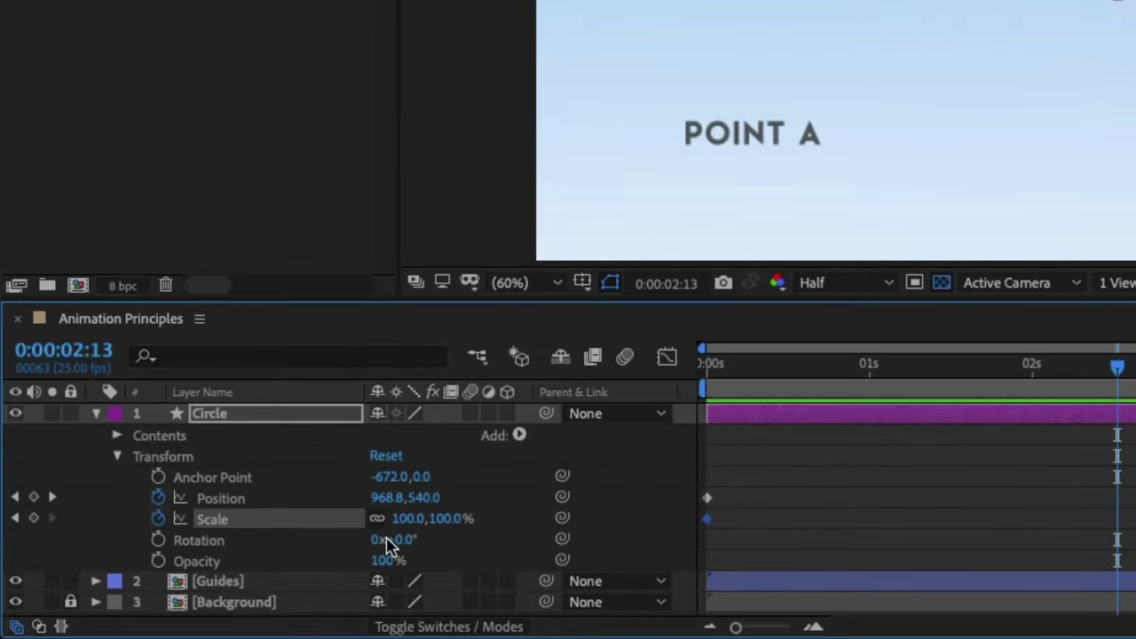
left_click(441, 524)
type("200")
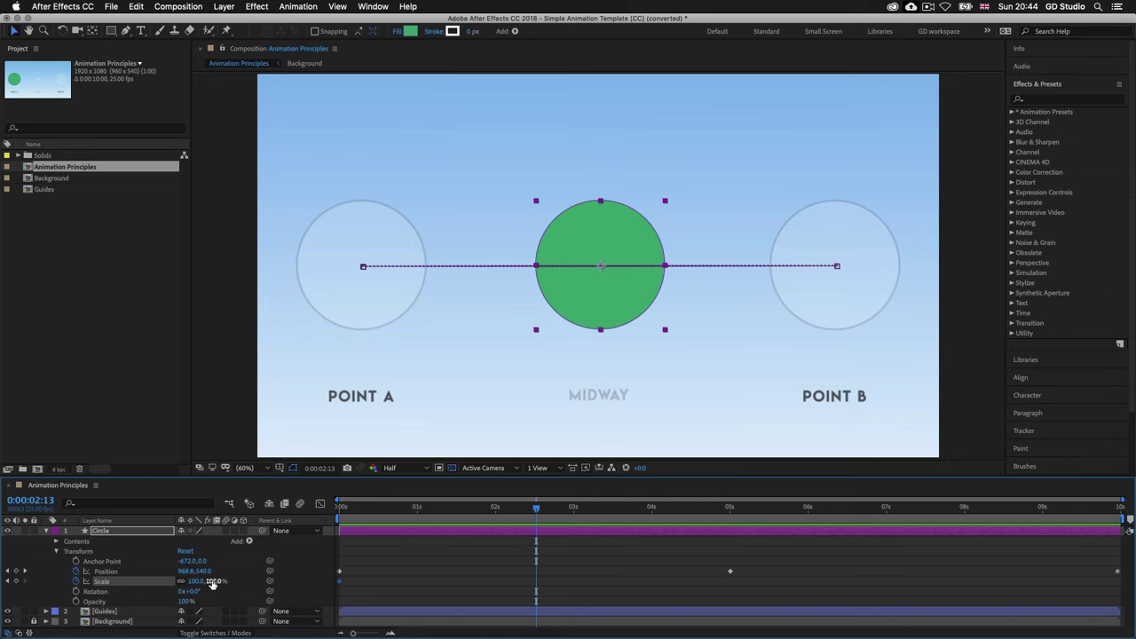
left_click_drag(211, 584, 184, 586)
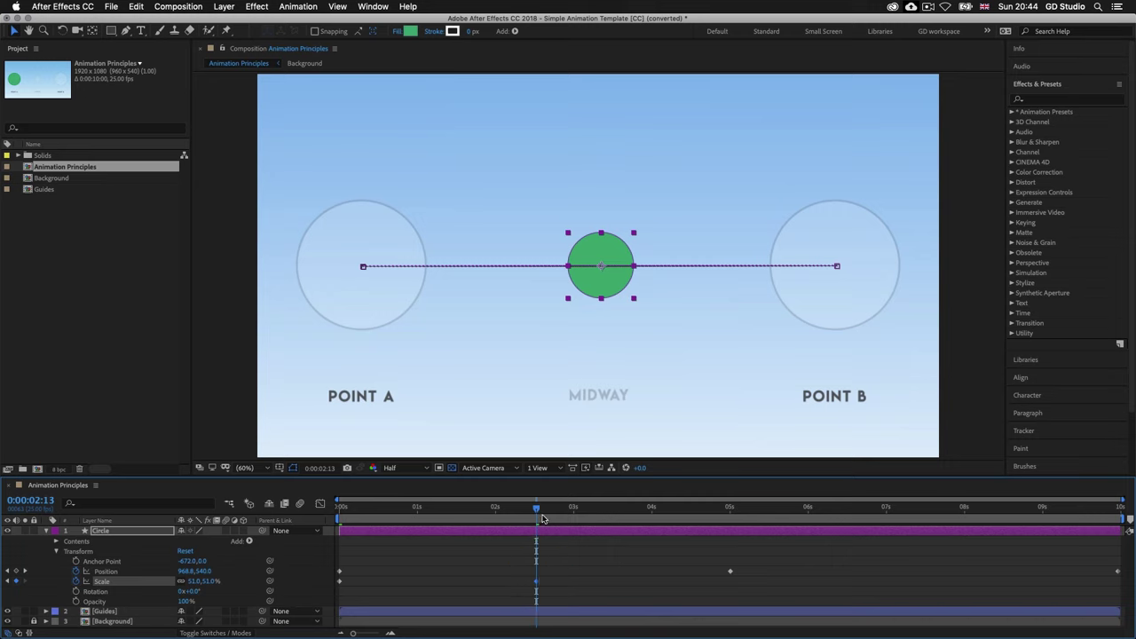
Step: Copy the circle's first Scale keyframe to 0:00:05:00, restoring its full size at Point B
left_click_drag(537, 512, 730, 515)
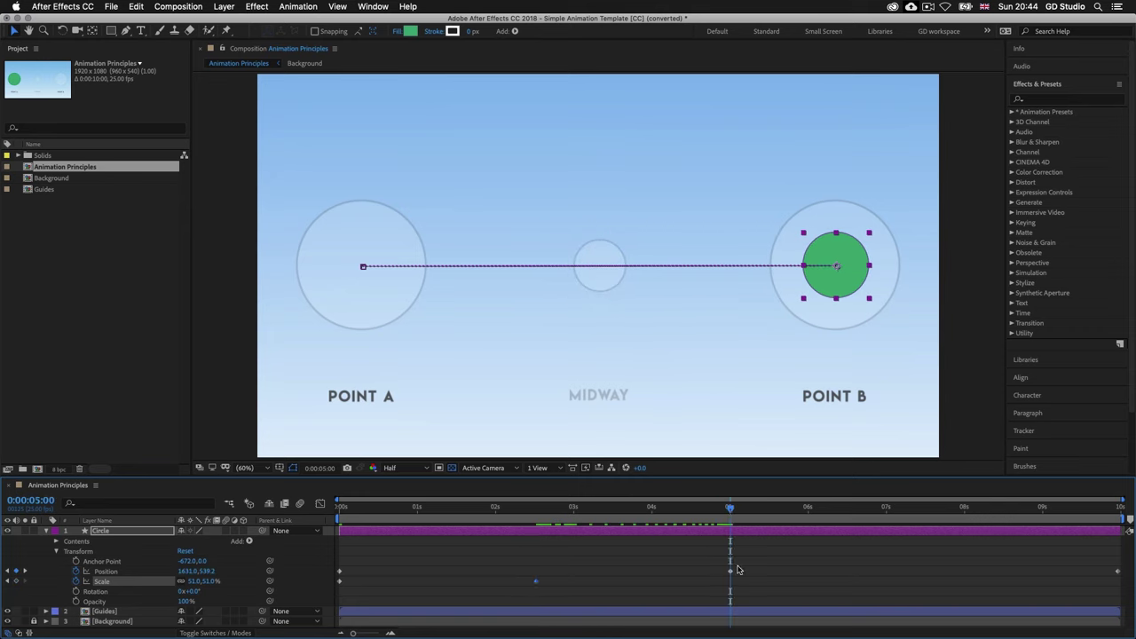
mouse_move(729, 576)
key("slash")
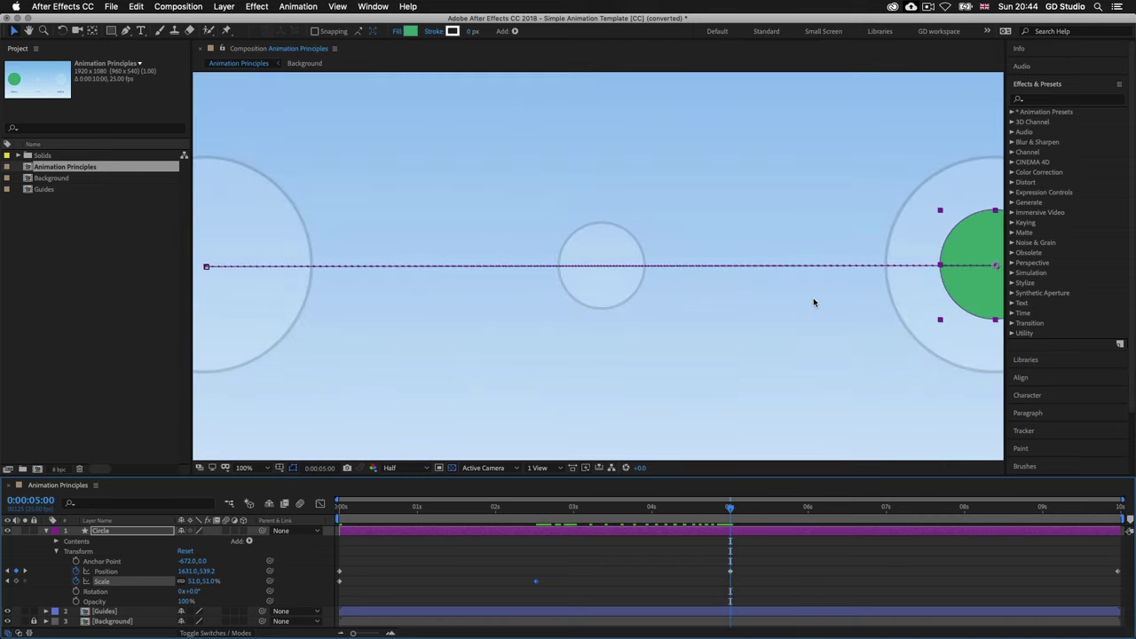
left_click(264, 469)
left_click(262, 269)
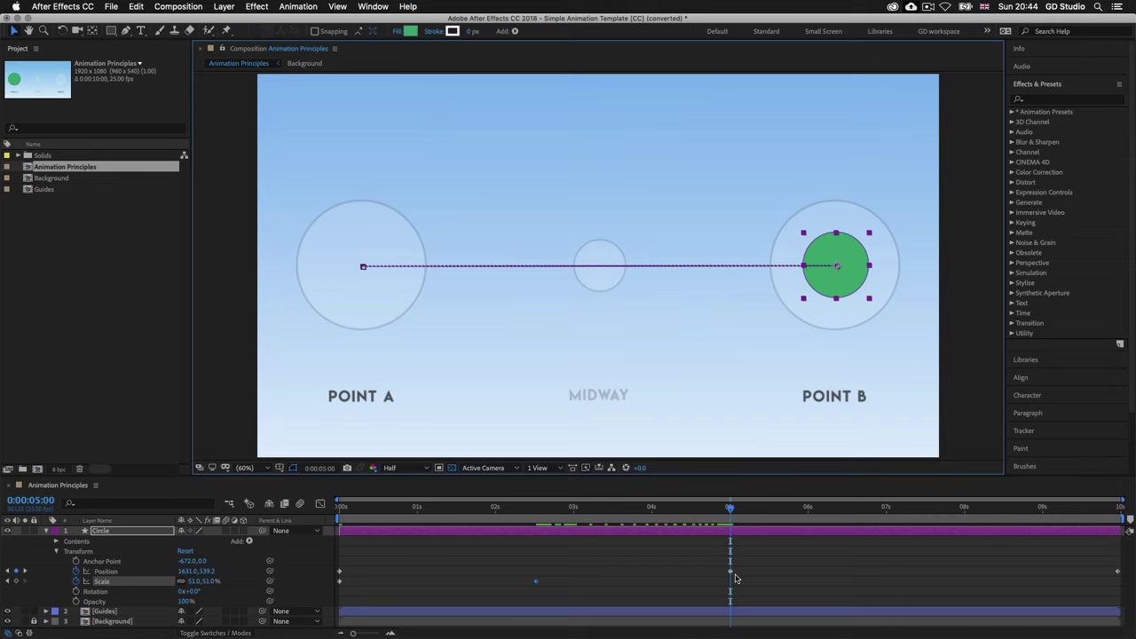
left_click(339, 581)
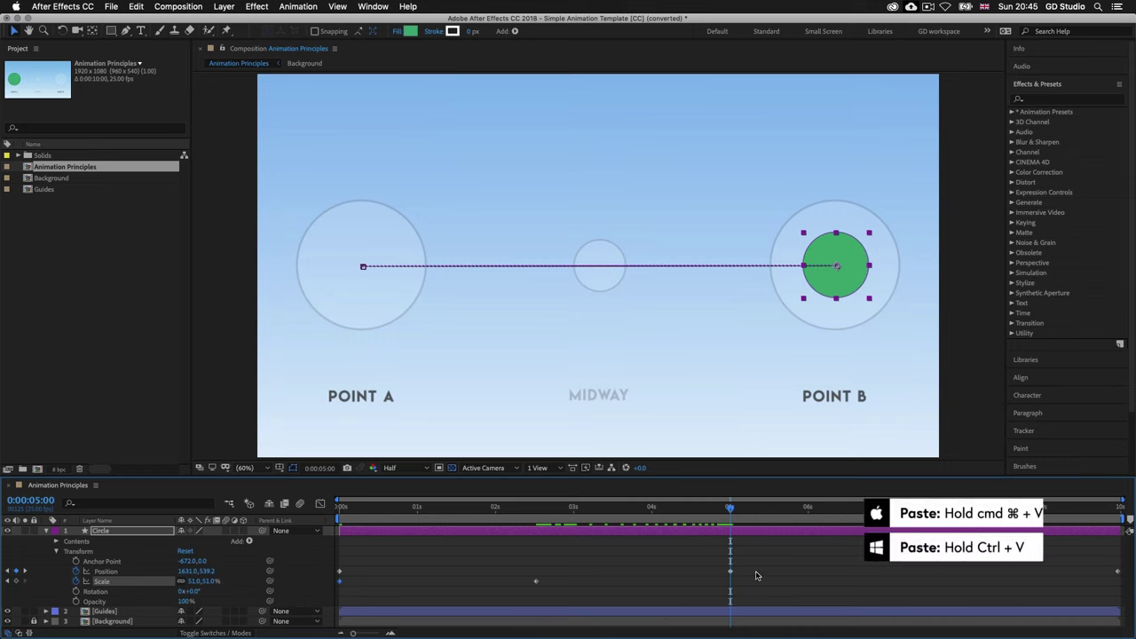
key("super+v")
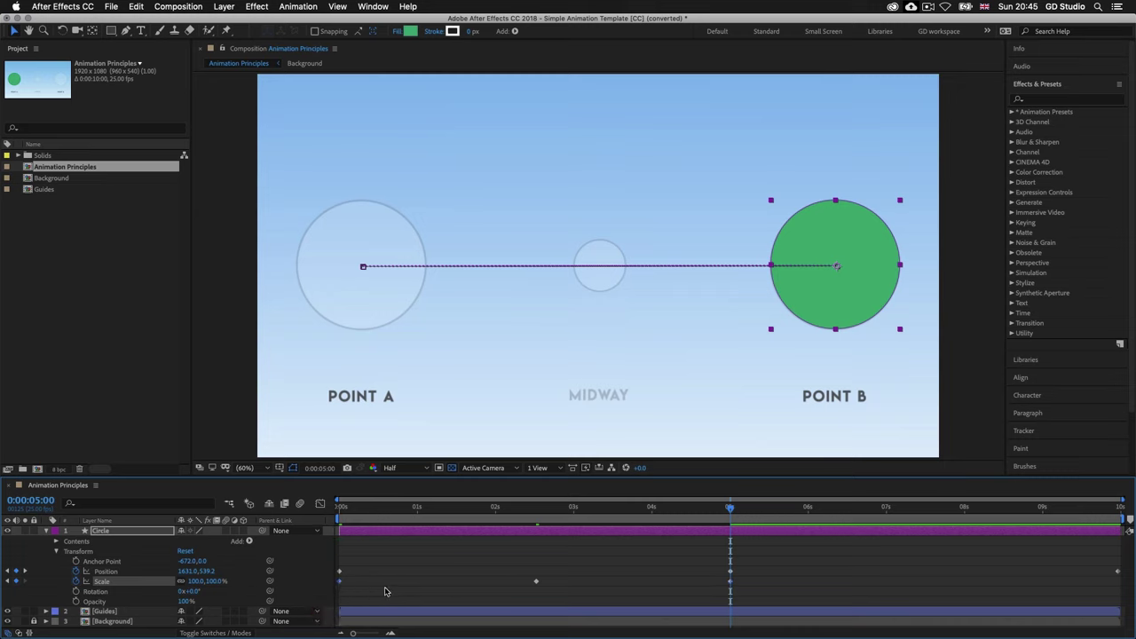
left_click(730, 582)
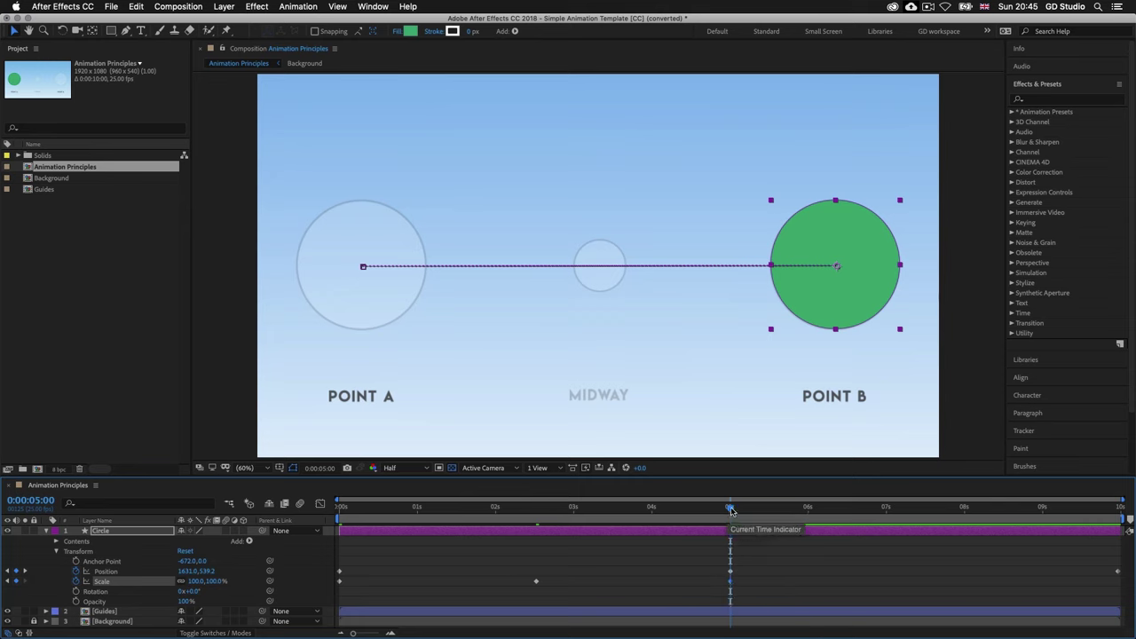
Step: Copy the reduced-size Scale keyframe from 0:00:02:13 to 0:00:07:13, midway through the circle's return to Point A
left_click_drag(730, 511, 929, 512)
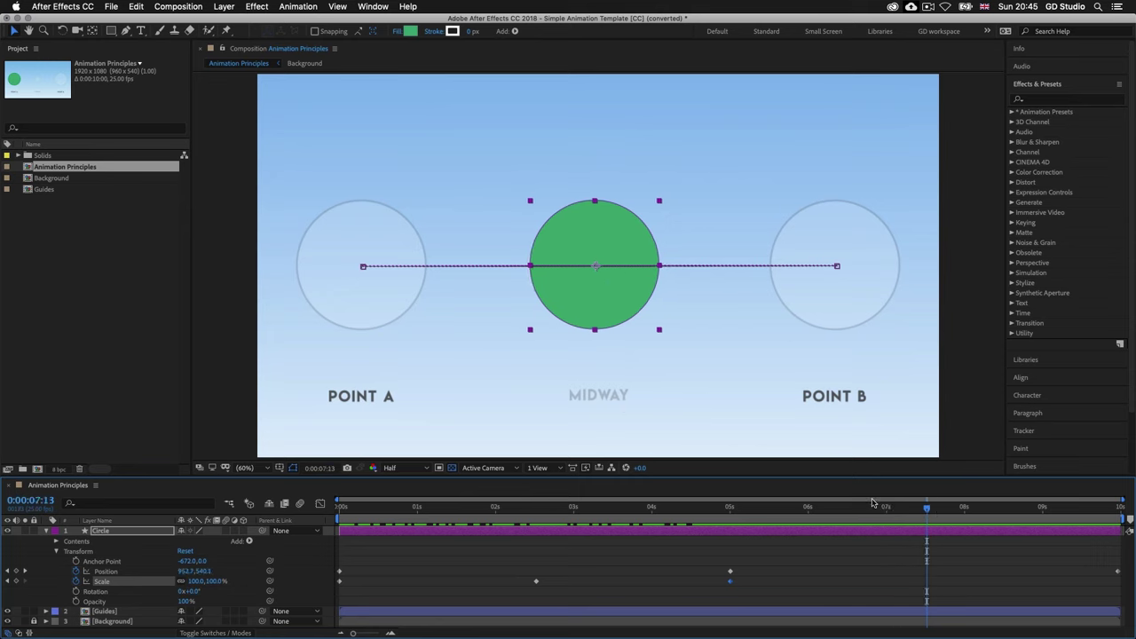
mouse_move(928, 513)
left_mouse_down()
mouse_move(917, 512)
mouse_move(929, 512)
left_mouse_up()
left_click(729, 572)
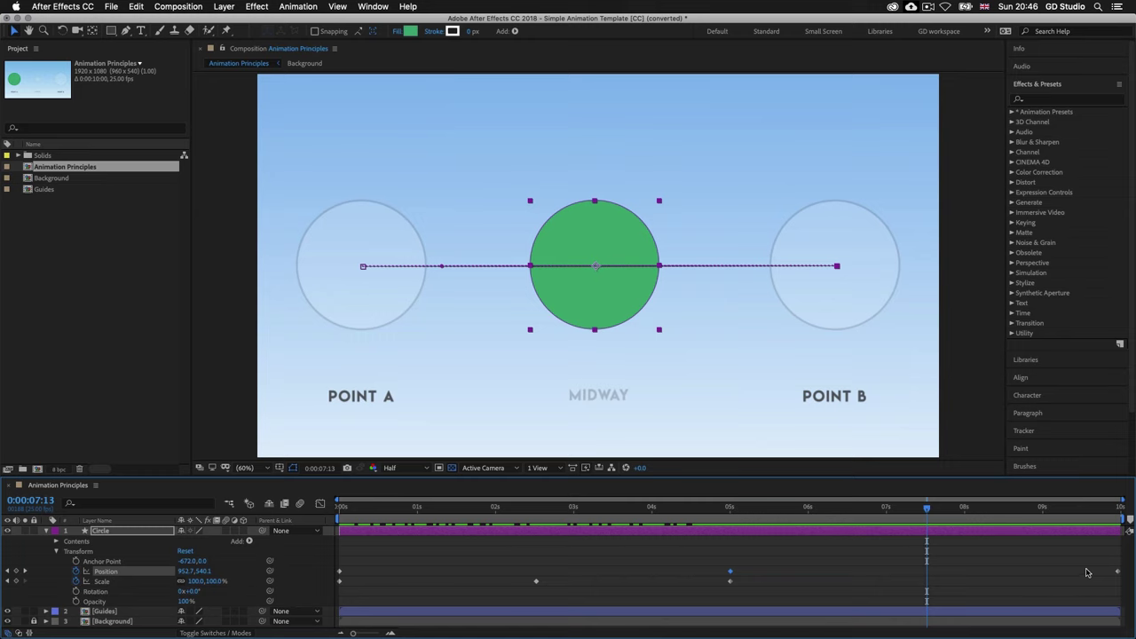
left_click(1117, 572)
left_click(536, 581)
left_click(536, 582)
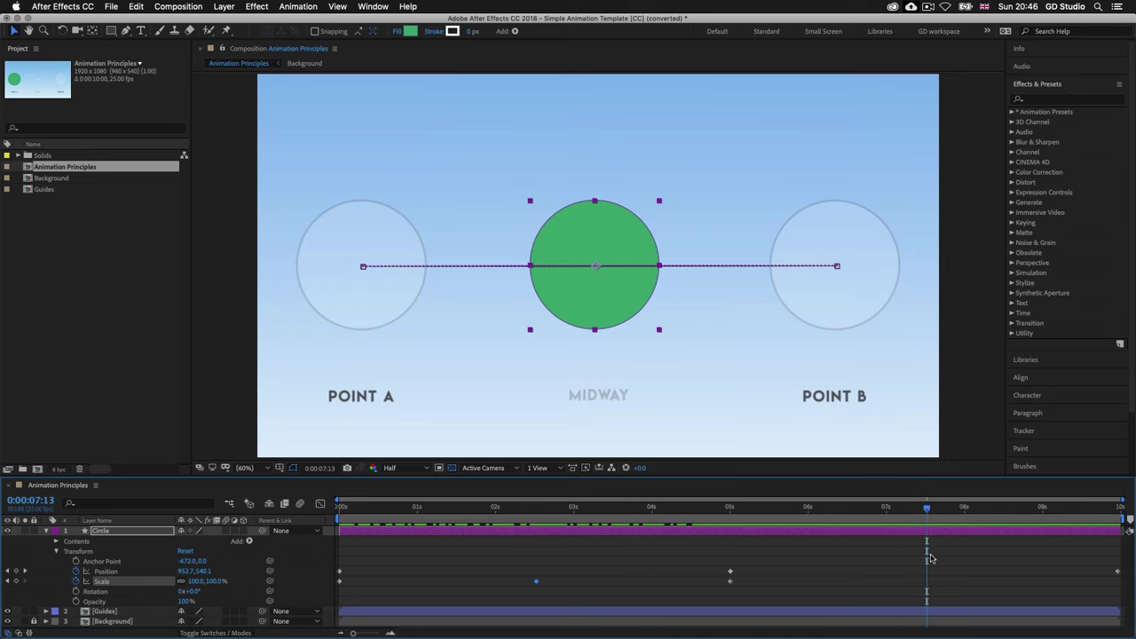
key("super+v")
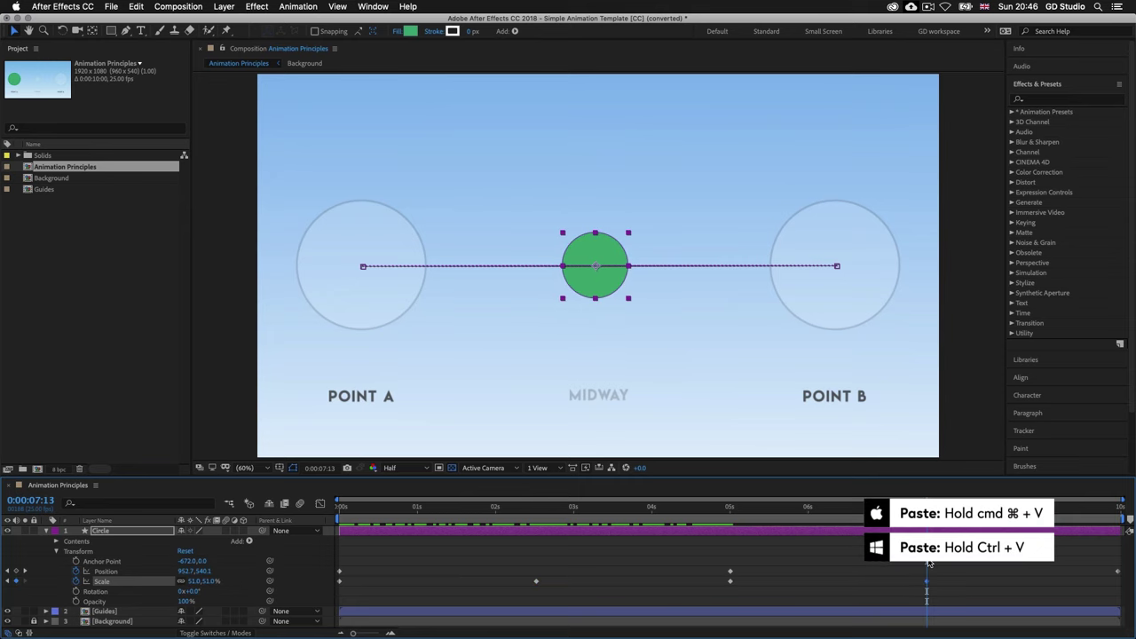
left_click(925, 560)
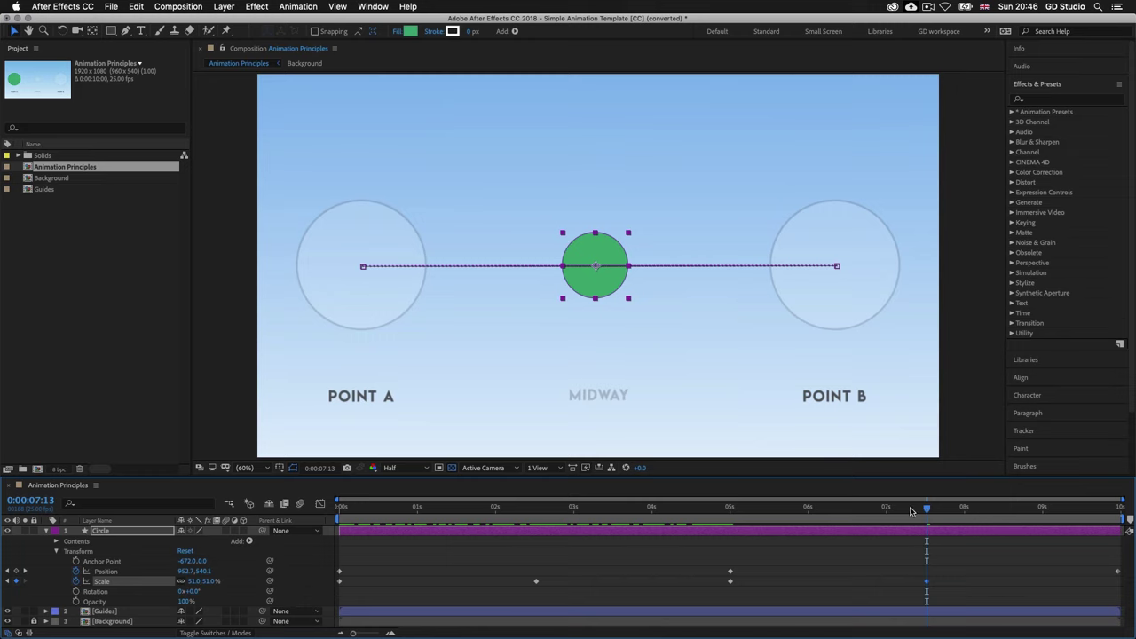
Step: Copy the circle's first Scale keyframe to 0:00:09:24, restoring its full size at Point A
left_click_drag(928, 510, 1121, 508)
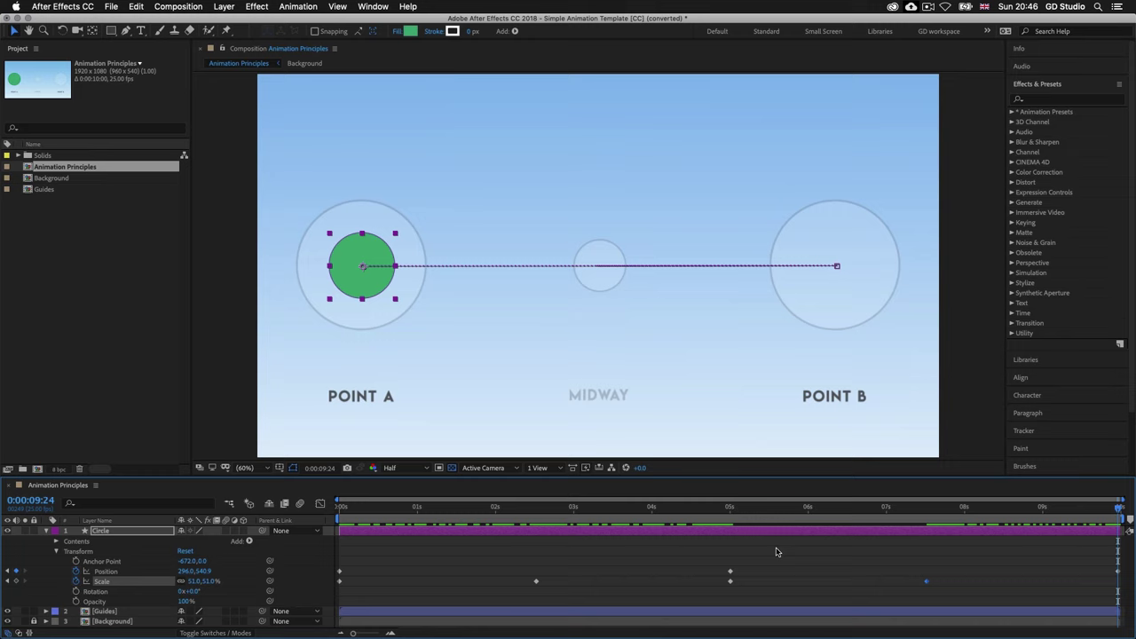
left_click(340, 582)
key("super+v")
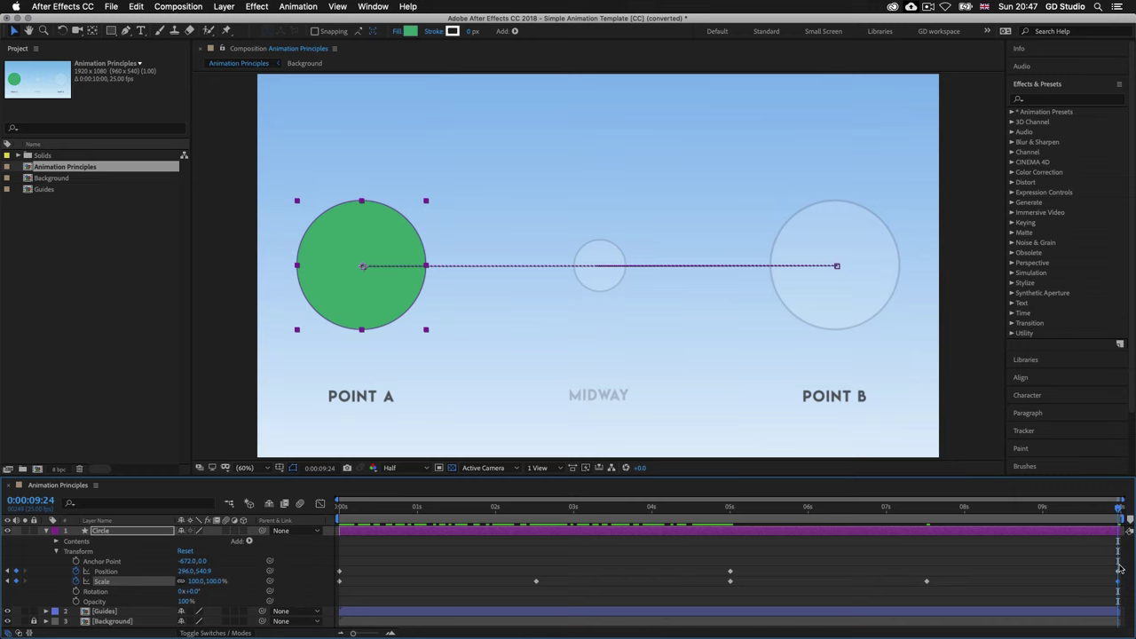
left_click(340, 582)
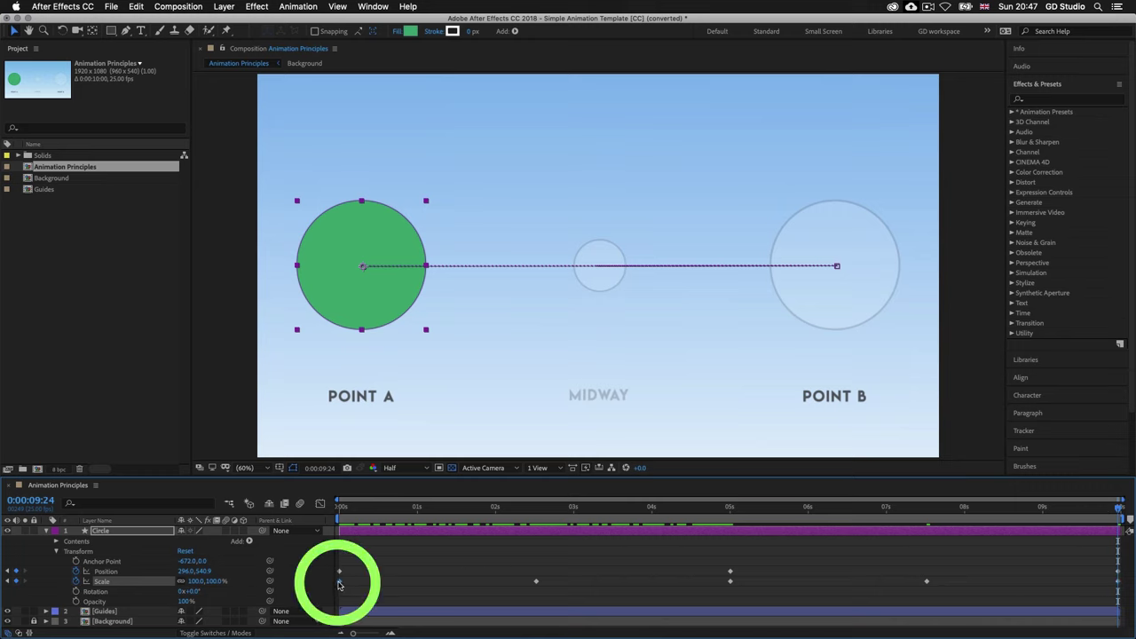
left_click(1115, 583)
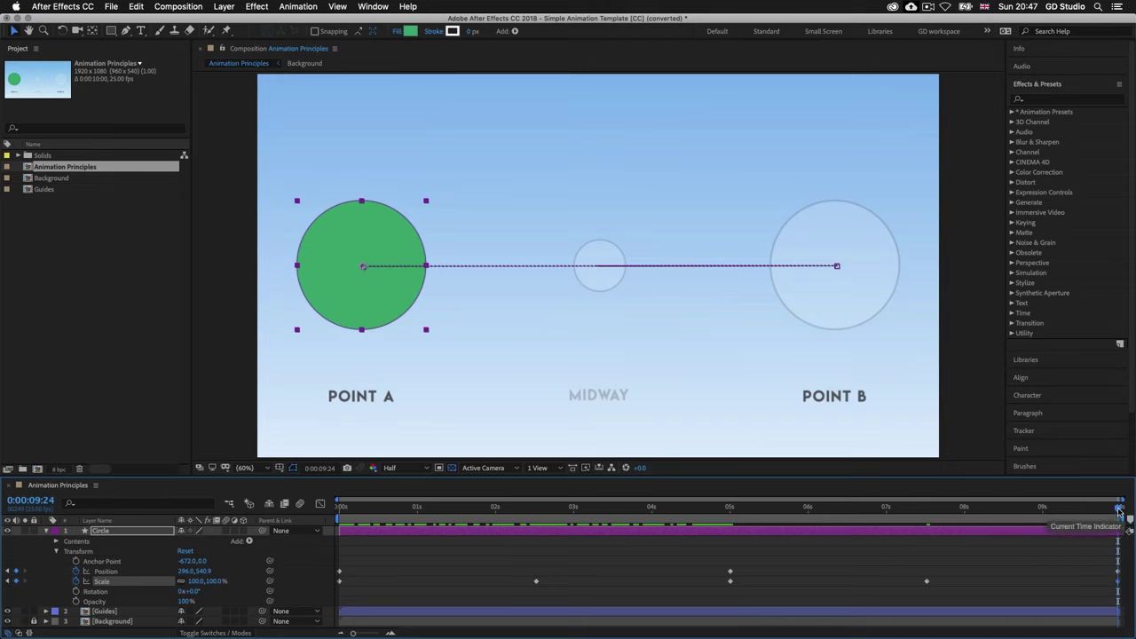
Step: Preview the circle's combined Position and Scale animation from the first frame
left_click_drag(1120, 513, 325, 536)
key("space")
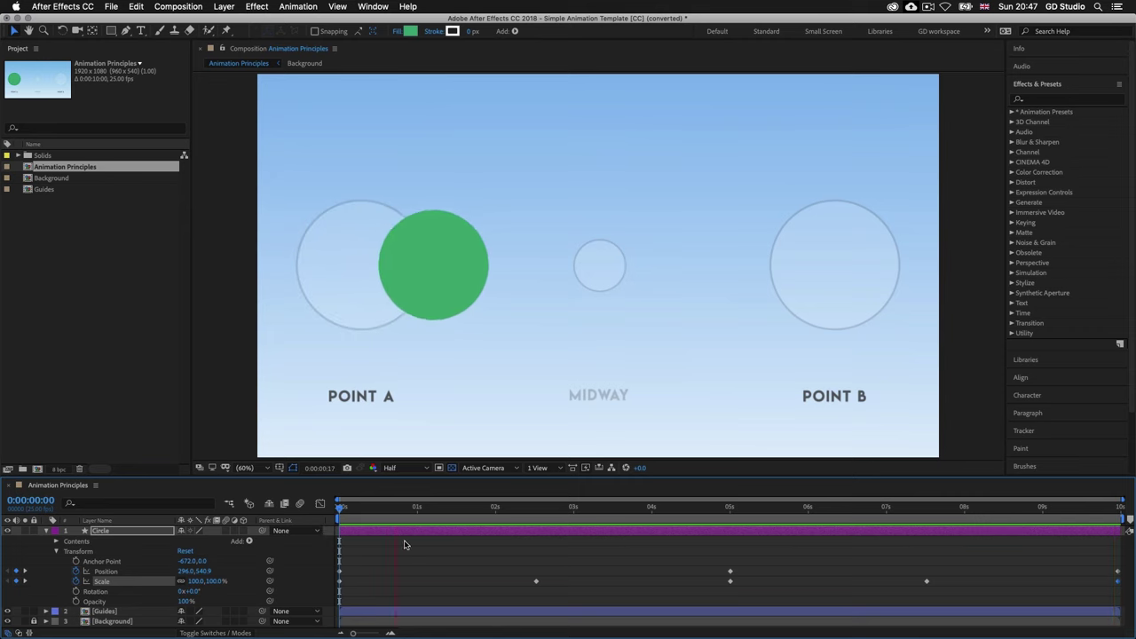
key("space")
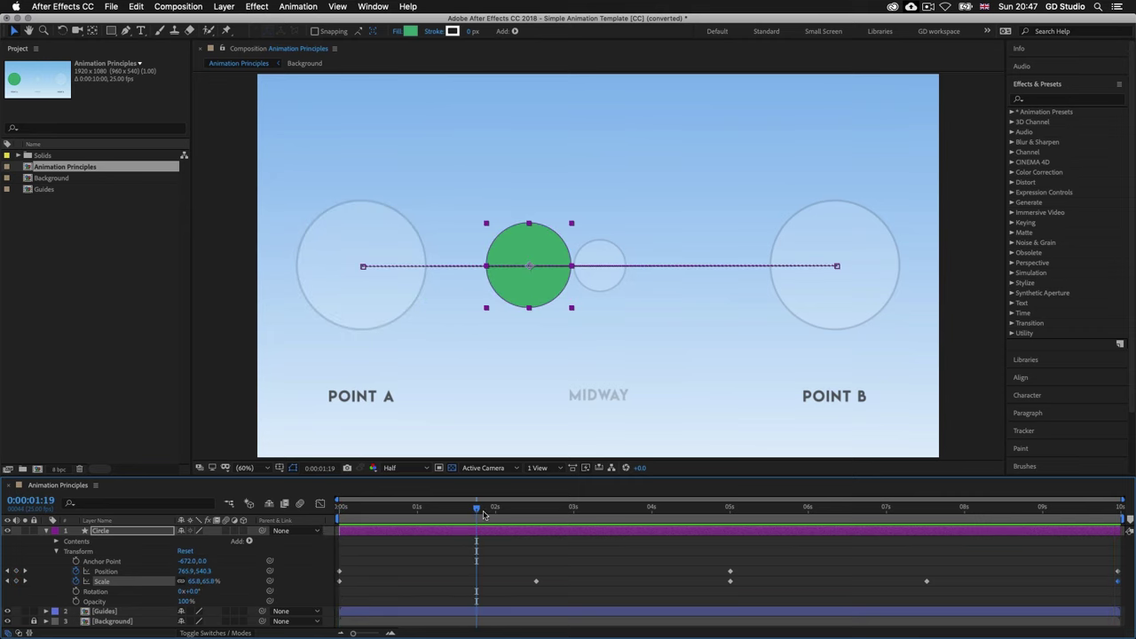
Step: Turn on Opacity keyframing for the circle at the first frame and lower its opacity to 30% at 0:00:02:13
left_click_drag(477, 511, 335, 521)
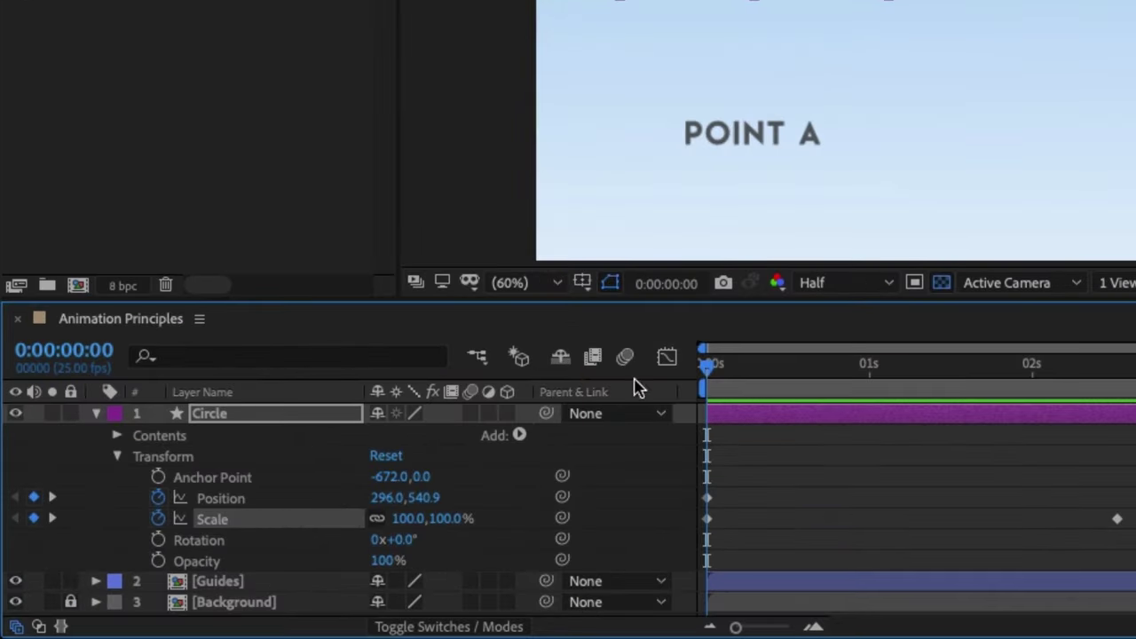
left_click_drag(705, 363, 691, 383)
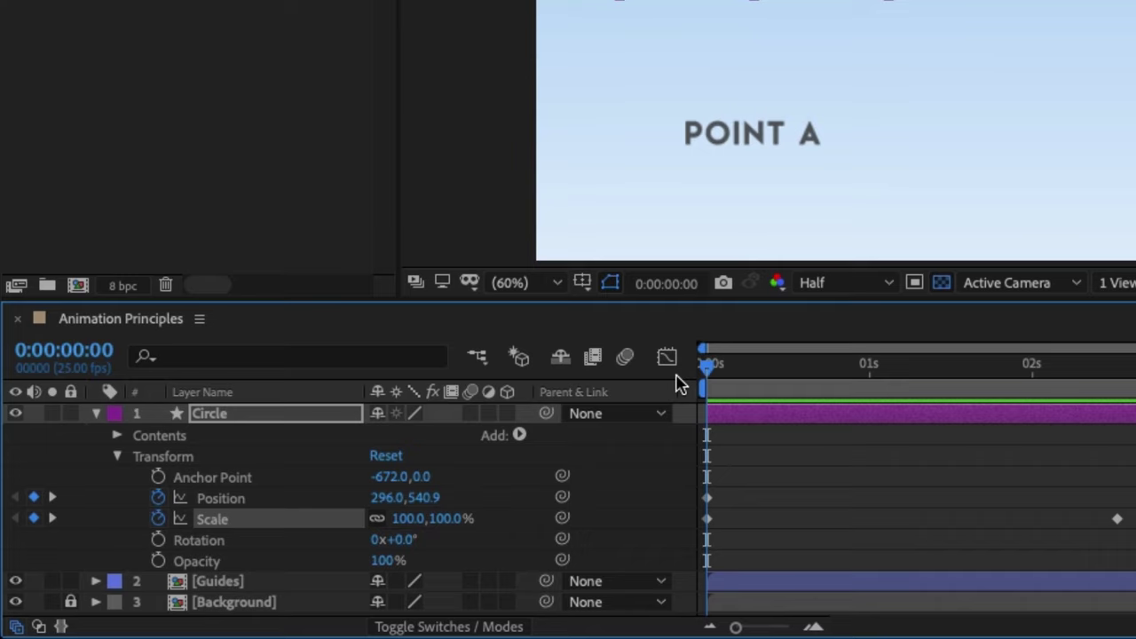
left_click(158, 561)
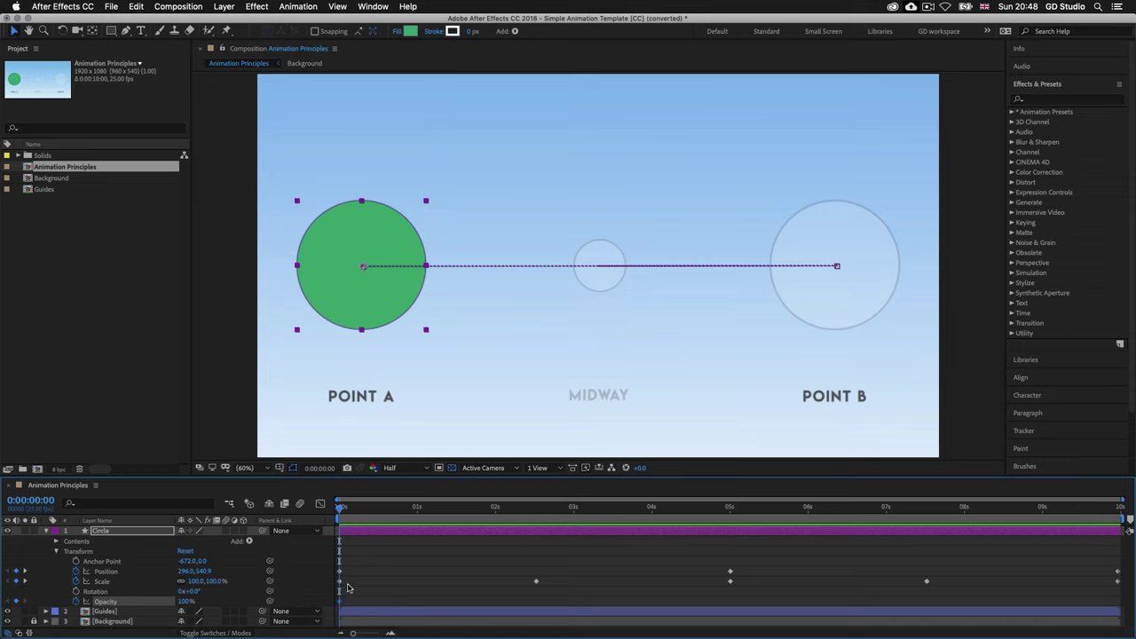
left_click_drag(342, 512, 535, 515)
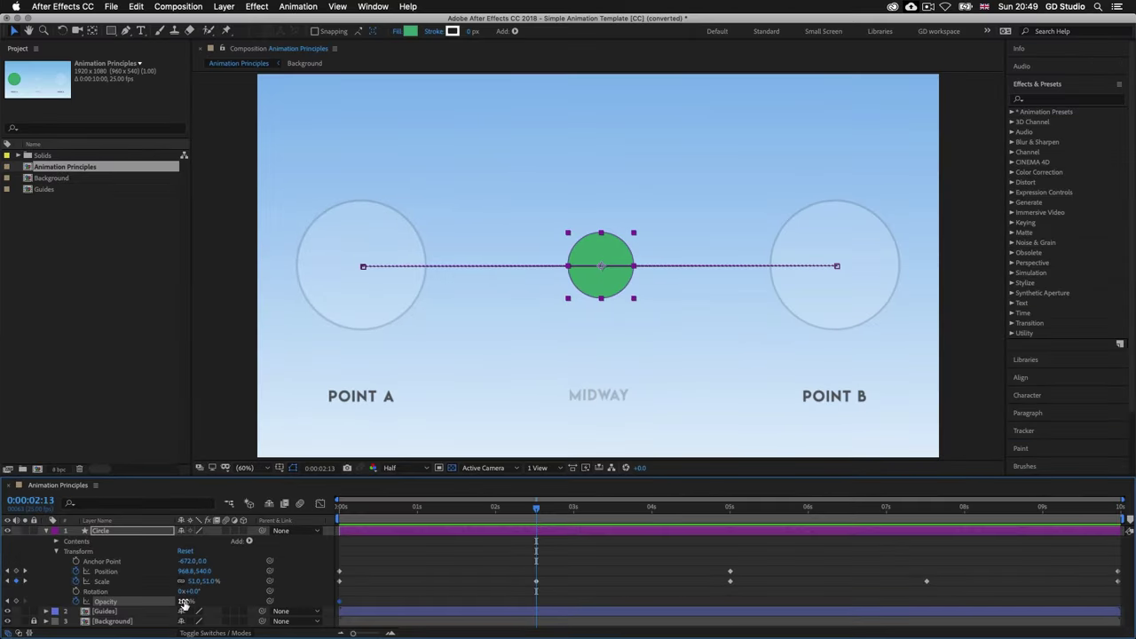
left_click_drag(383, 568, 377, 570)
left_click_drag(181, 601, 149, 603)
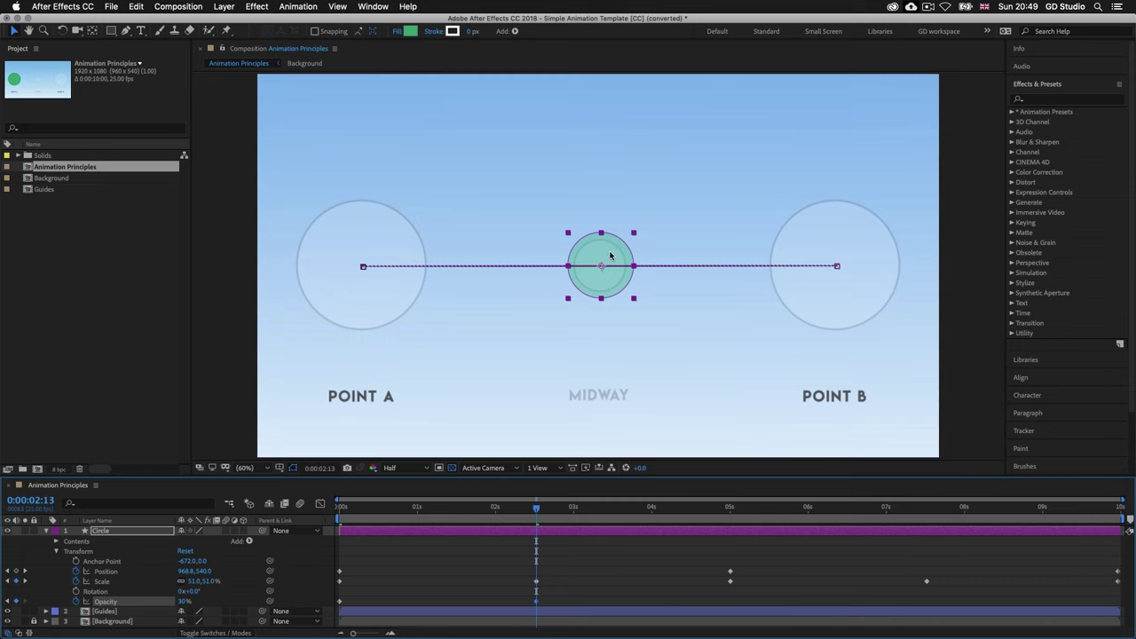
left_click(537, 601)
Step: Copy the circle's first Opacity keyframe to 0:00:05:00, restoring 100% opacity at Point B
left_click_drag(536, 509, 730, 509)
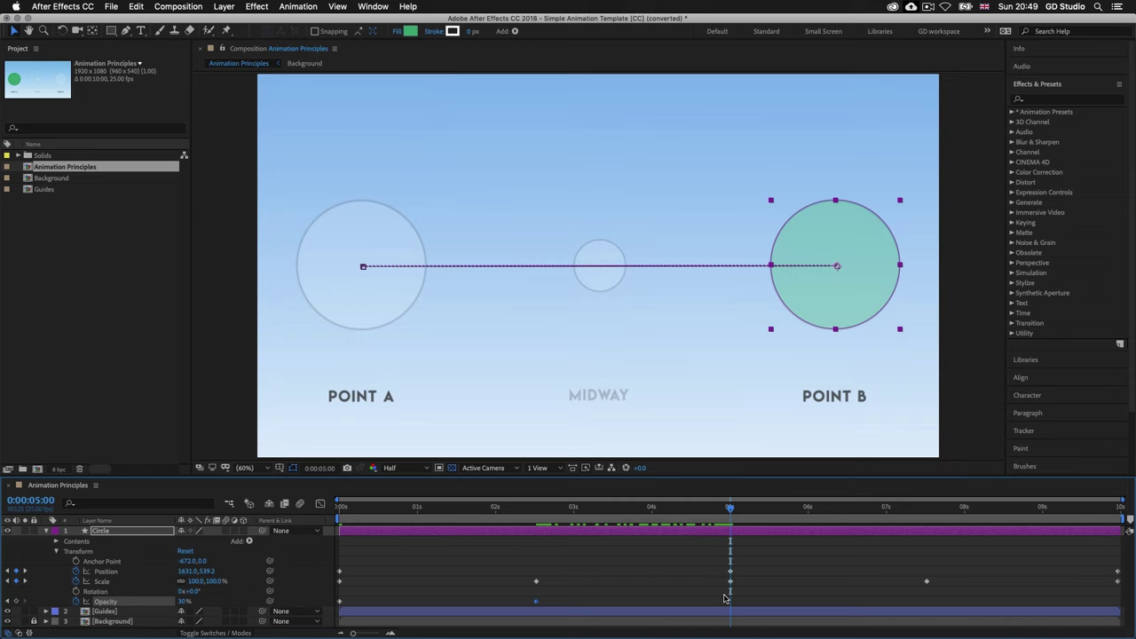
left_click(339, 602)
key("super+v")
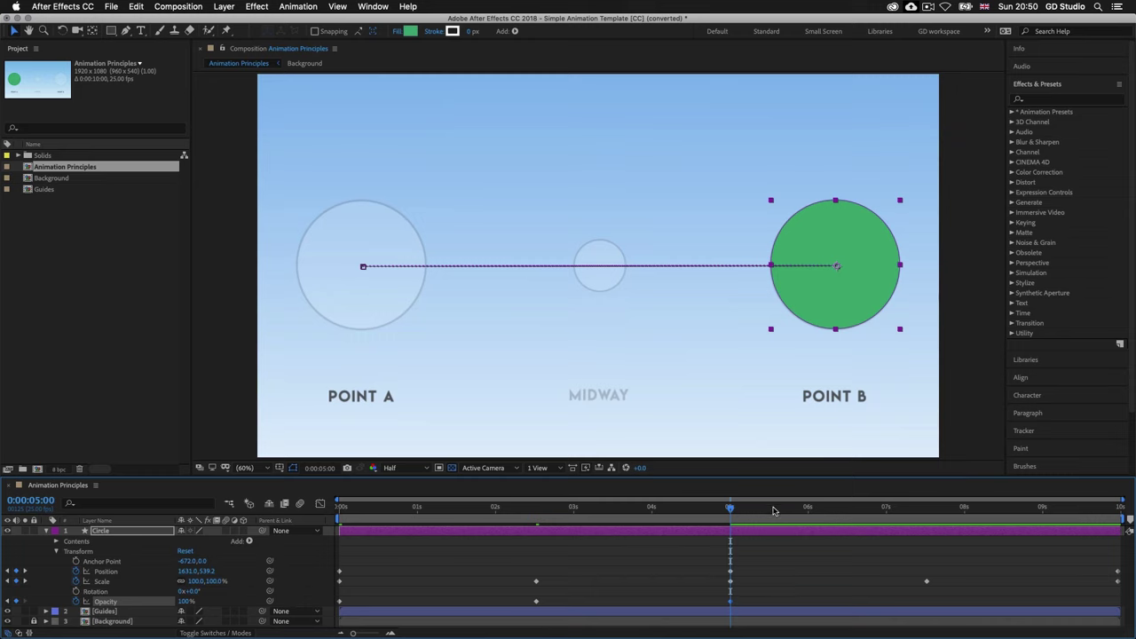
left_click(339, 602)
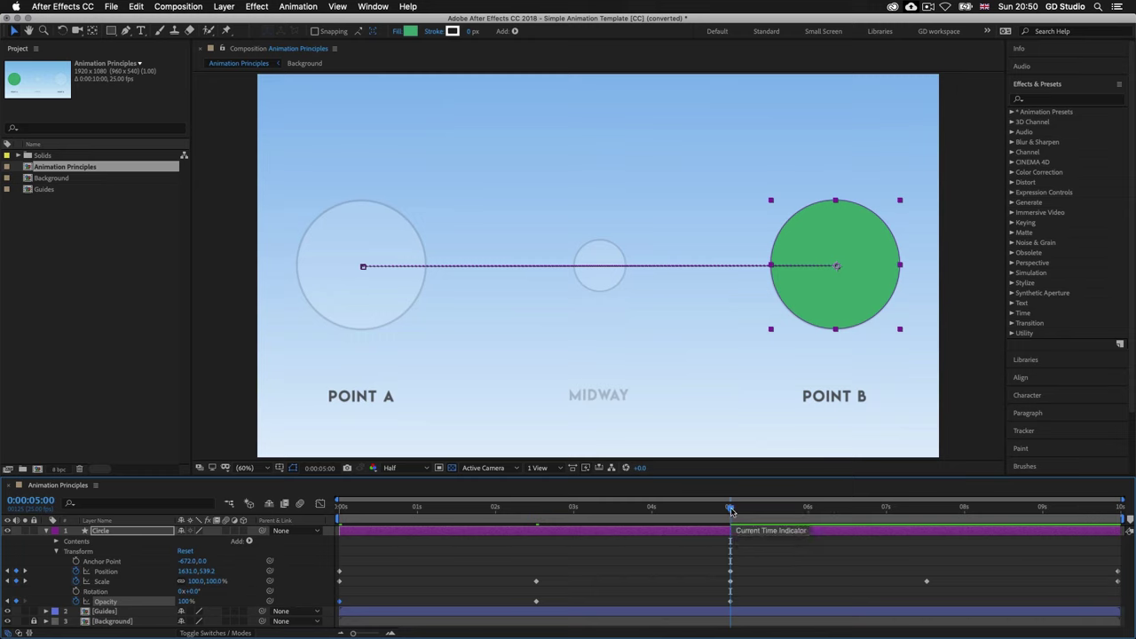
Step: Copy the 30% Opacity keyframe from 0:00:02:13 to 0:00:07:13, midway through the circle's return
left_click_drag(731, 511, 735, 512)
left_click_drag(755, 512, 925, 532)
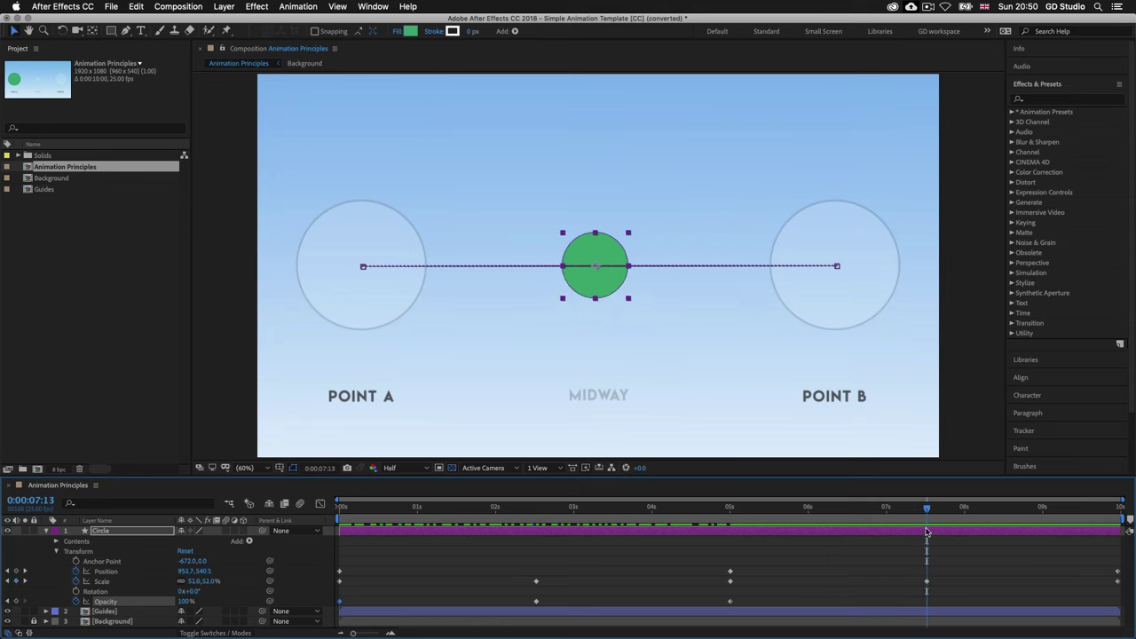
left_click(928, 581)
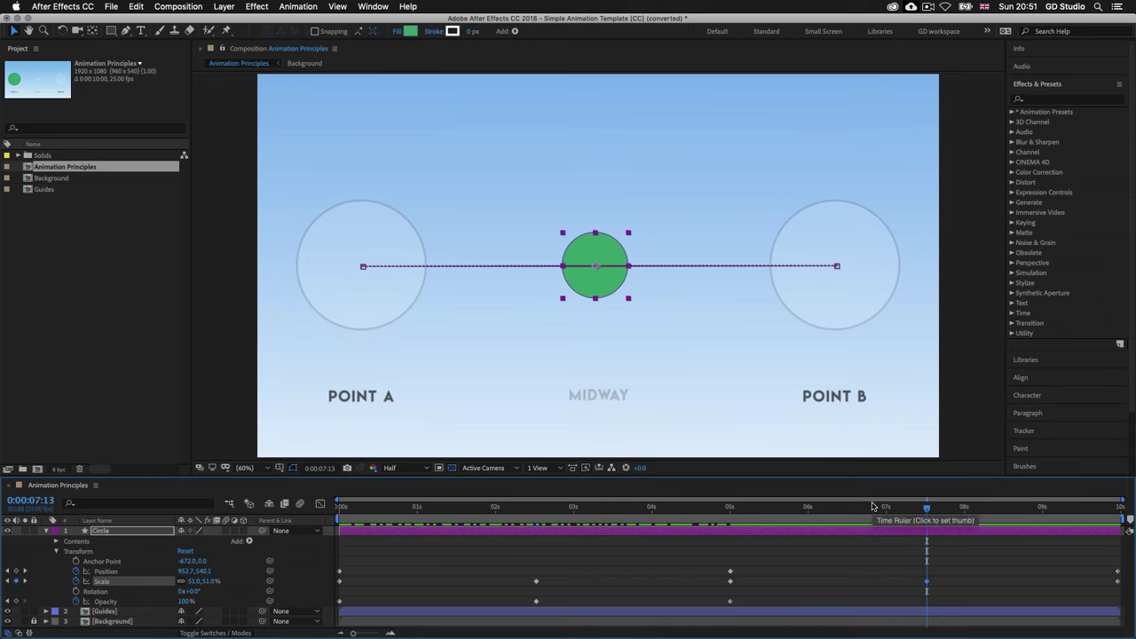
left_click(536, 602)
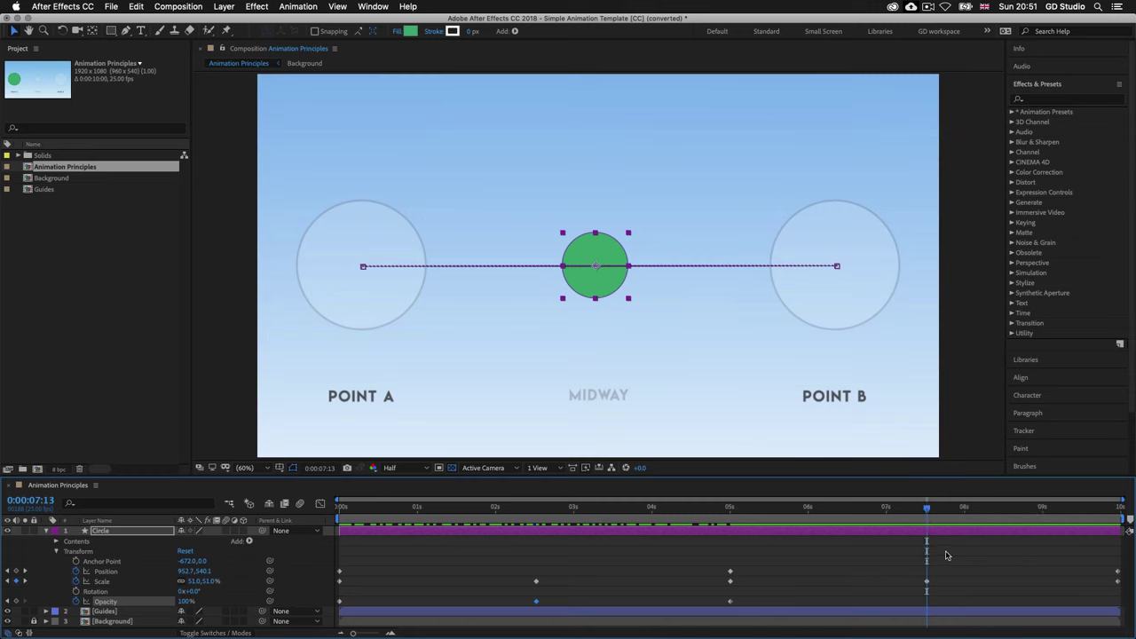
key("super+v")
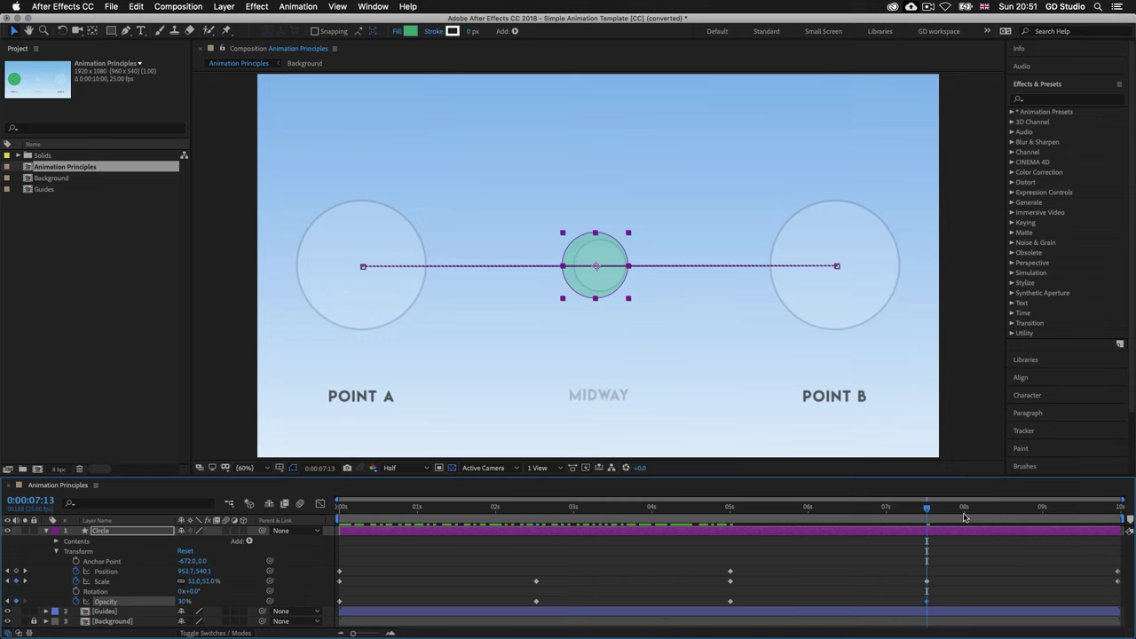
Step: Copy the circle's first Opacity keyframe to 0:00:09:24, restoring 100% opacity at Point A
left_click_drag(927, 512, 1119, 515)
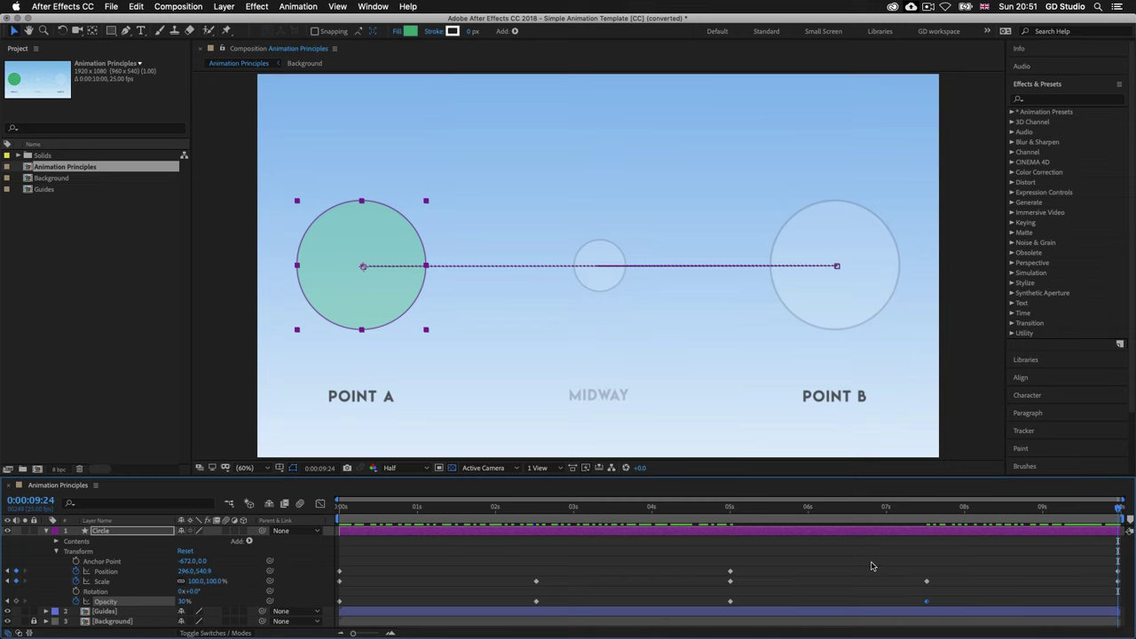
left_click(340, 602)
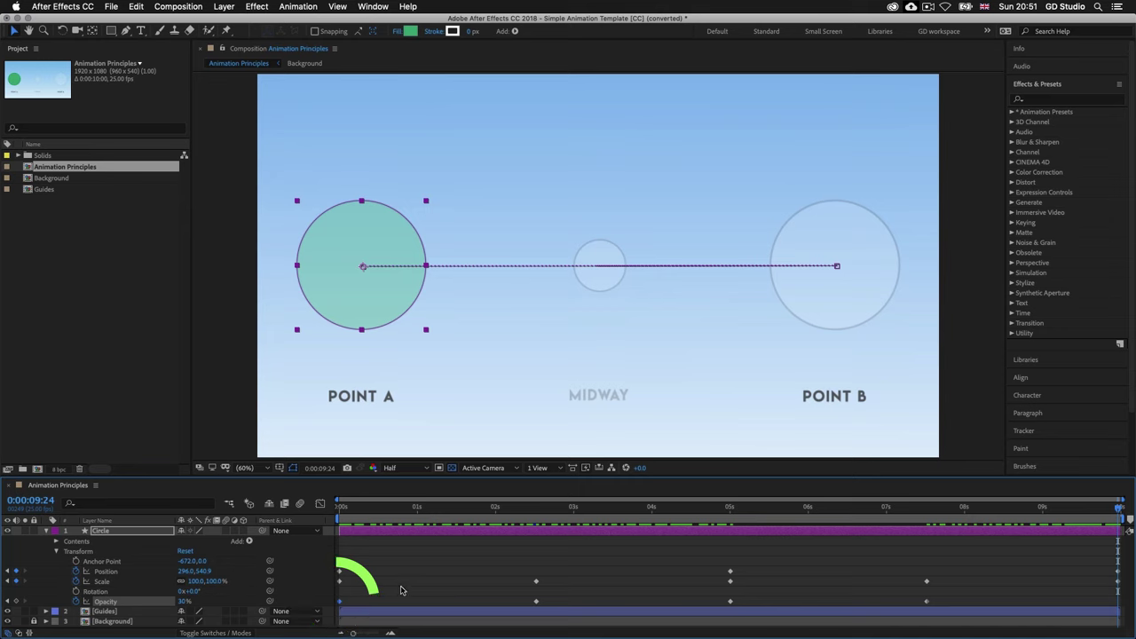
key("super+c")
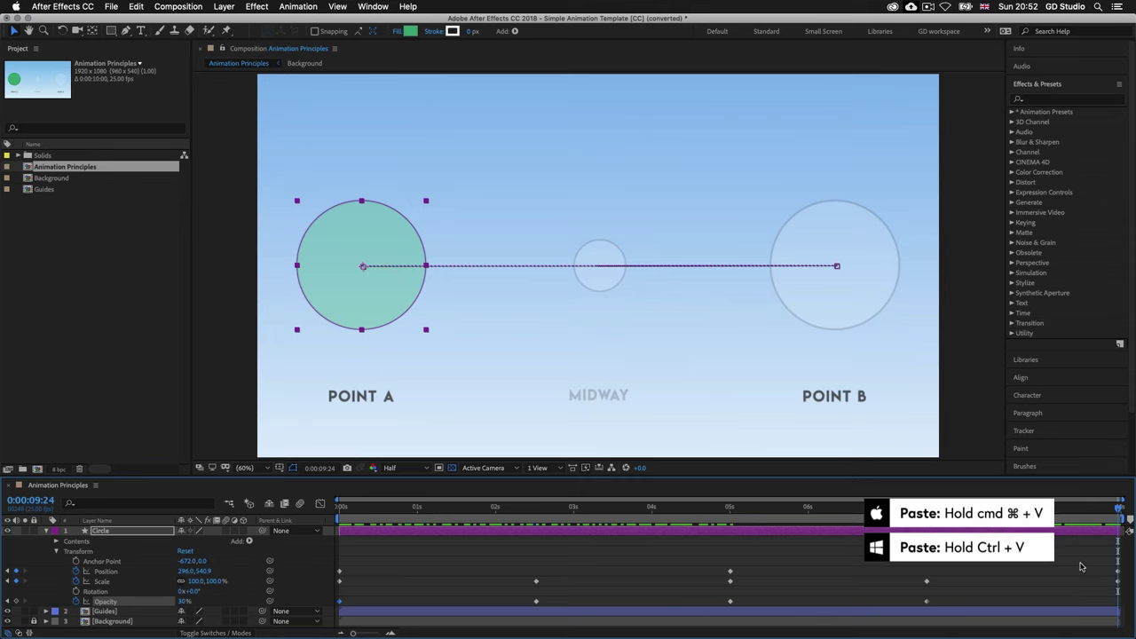
key("super+v")
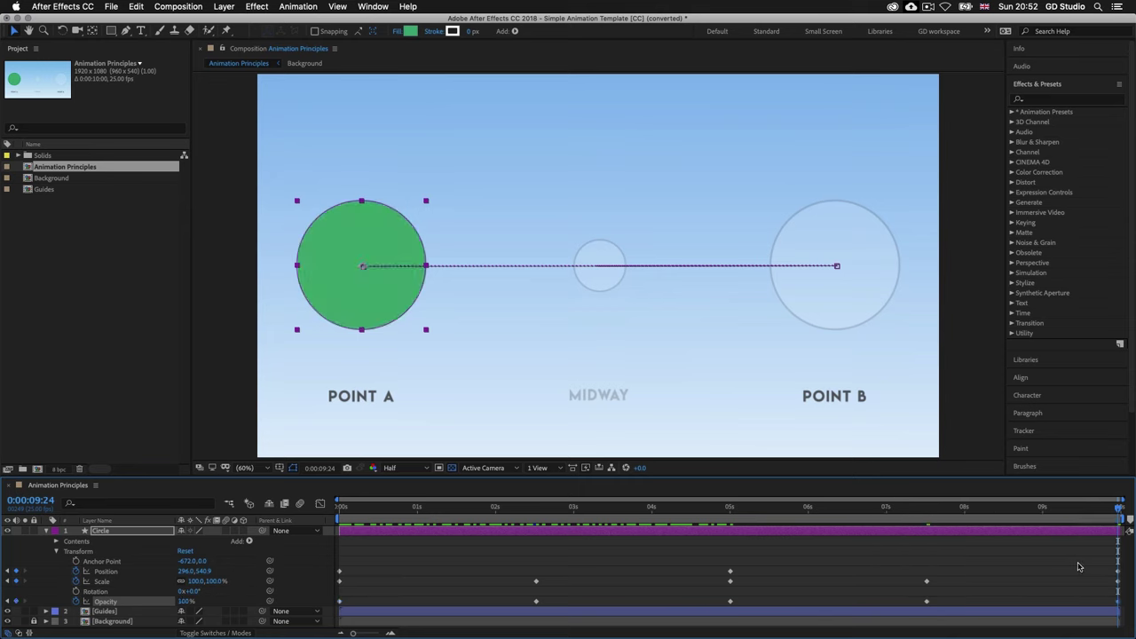
left_click(1111, 604)
left_click(340, 601)
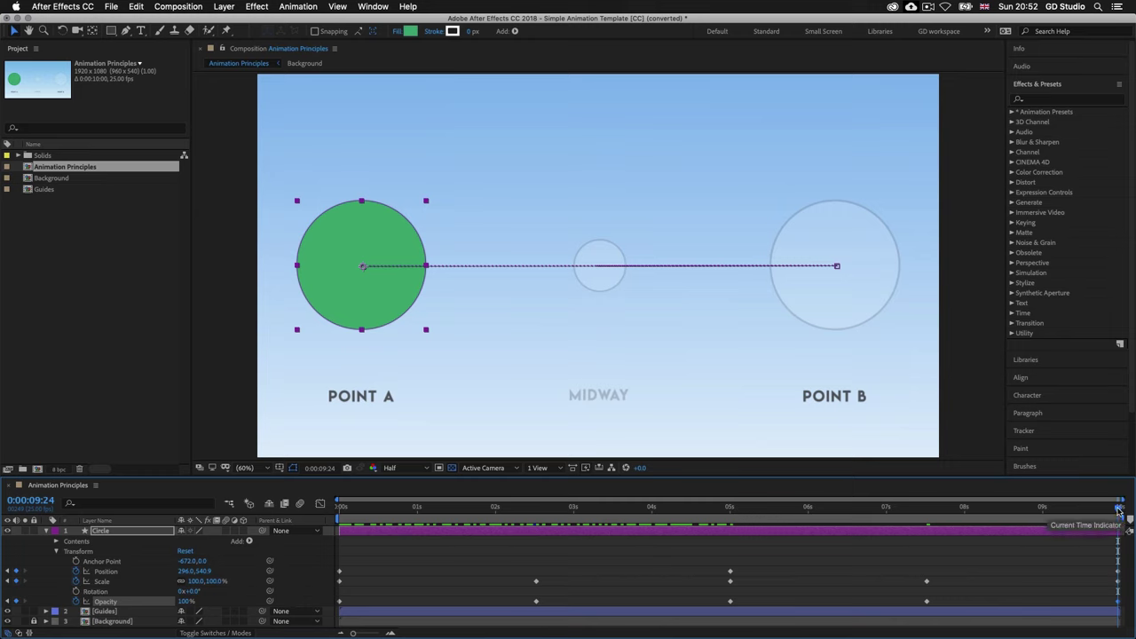
Step: Hide the Guides layer so that only the circle and the labelled background are displayed
left_click_drag(1119, 510, 1116, 511)
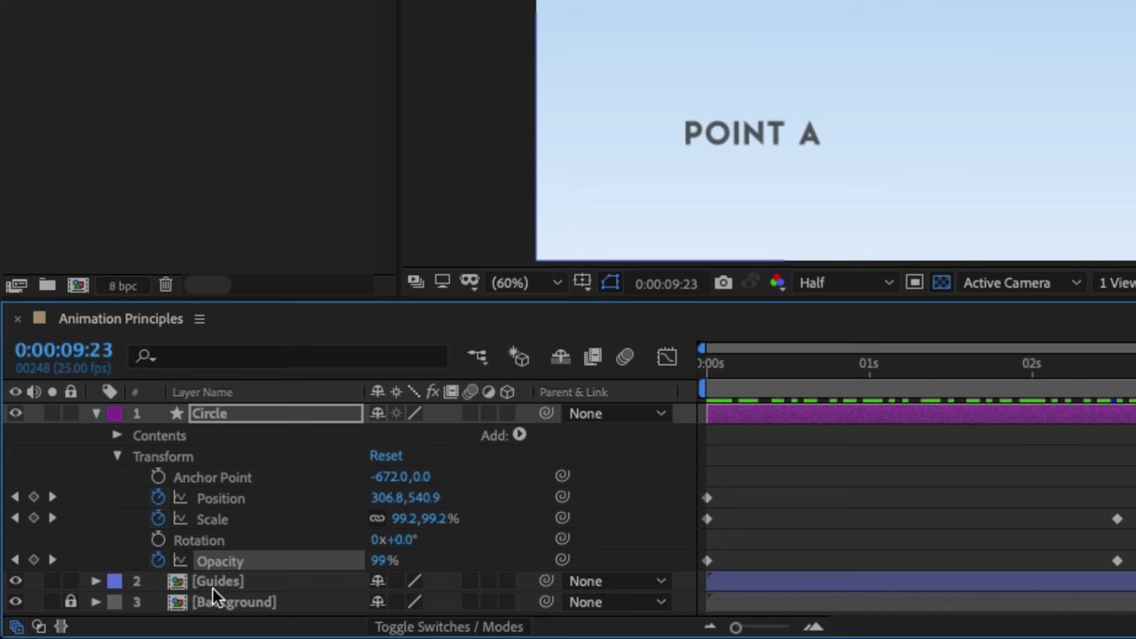
left_click(15, 581)
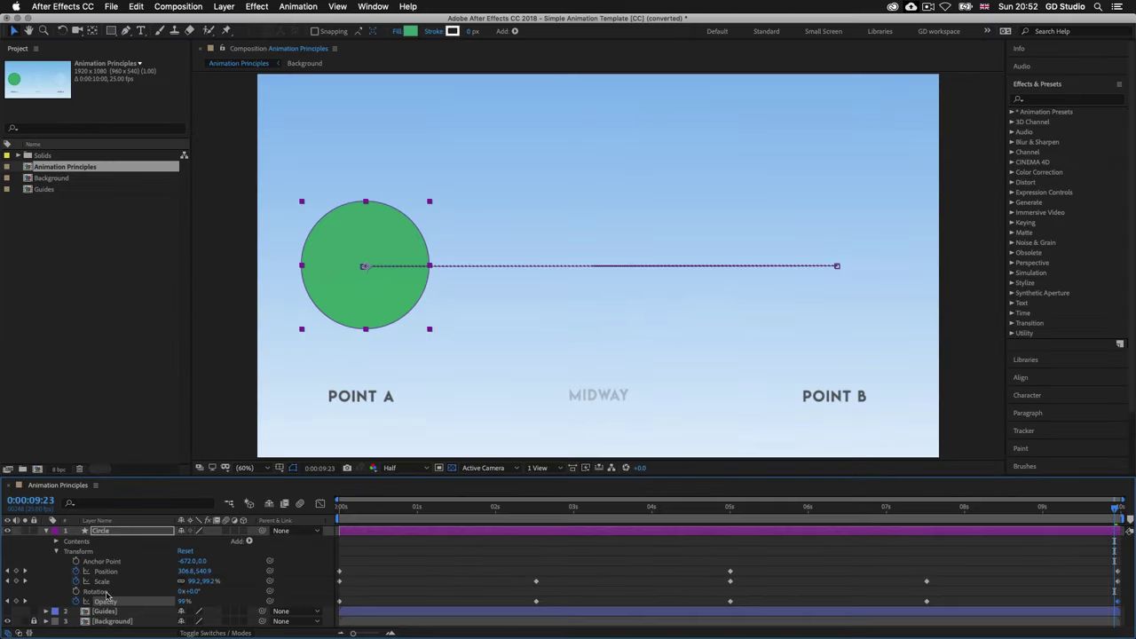
left_click(13, 591)
left_click(13, 591)
left_click(7, 612)
left_click(7, 612)
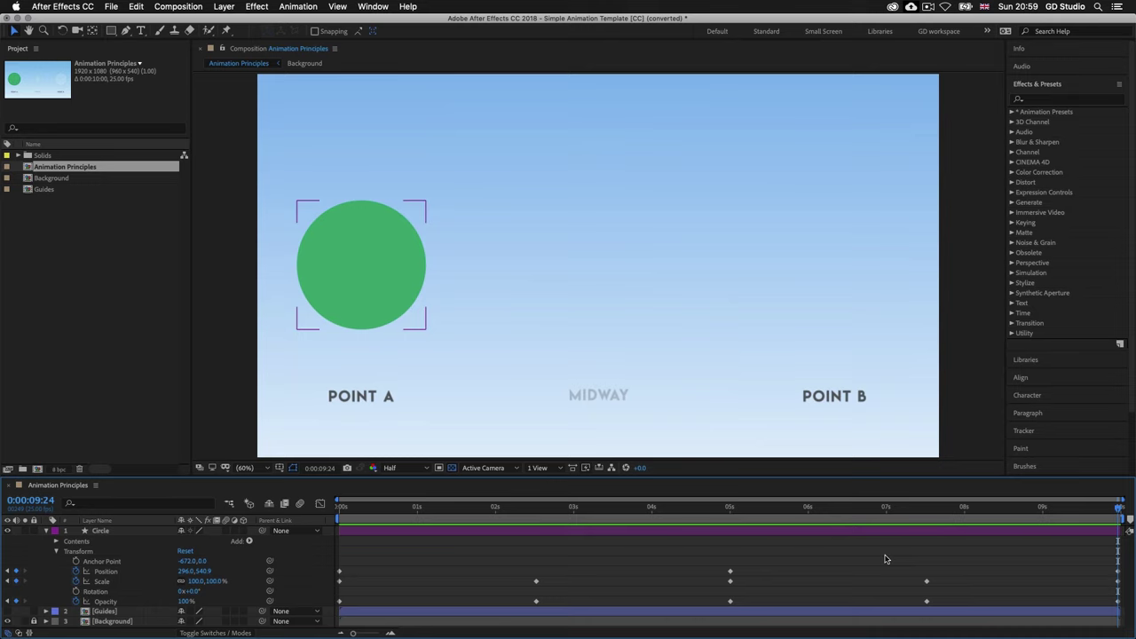
Step: Try moving the circle's Point B Position keyframe from 0:00:05:00 to 0:00:02:13 and preview the changed speed from the first frame
left_click(730, 571)
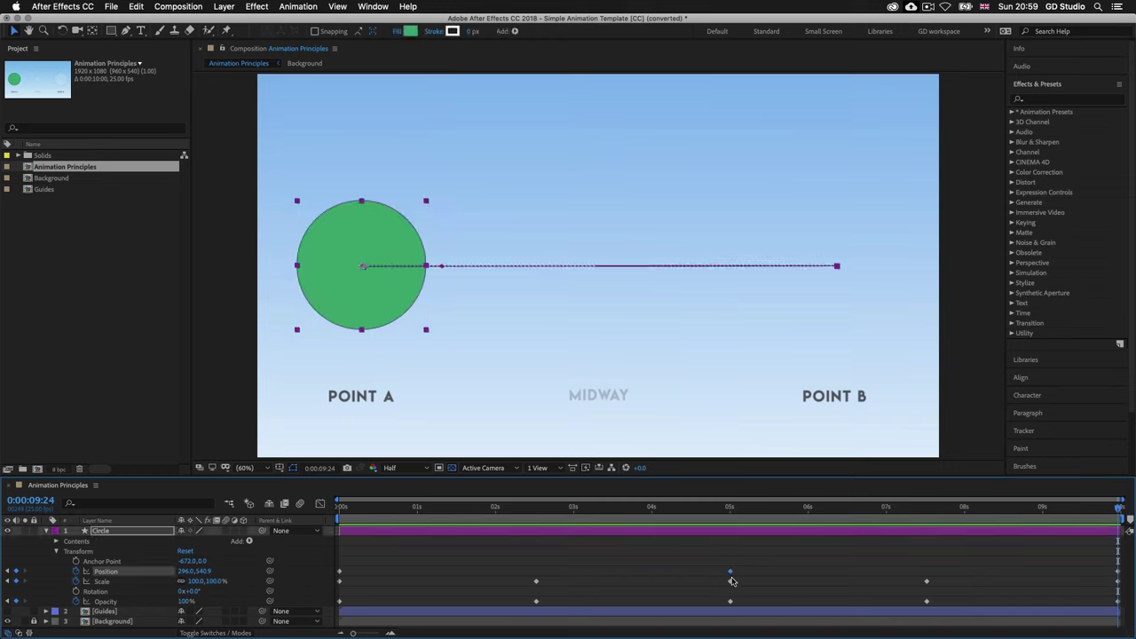
left_click_drag(732, 577, 538, 575)
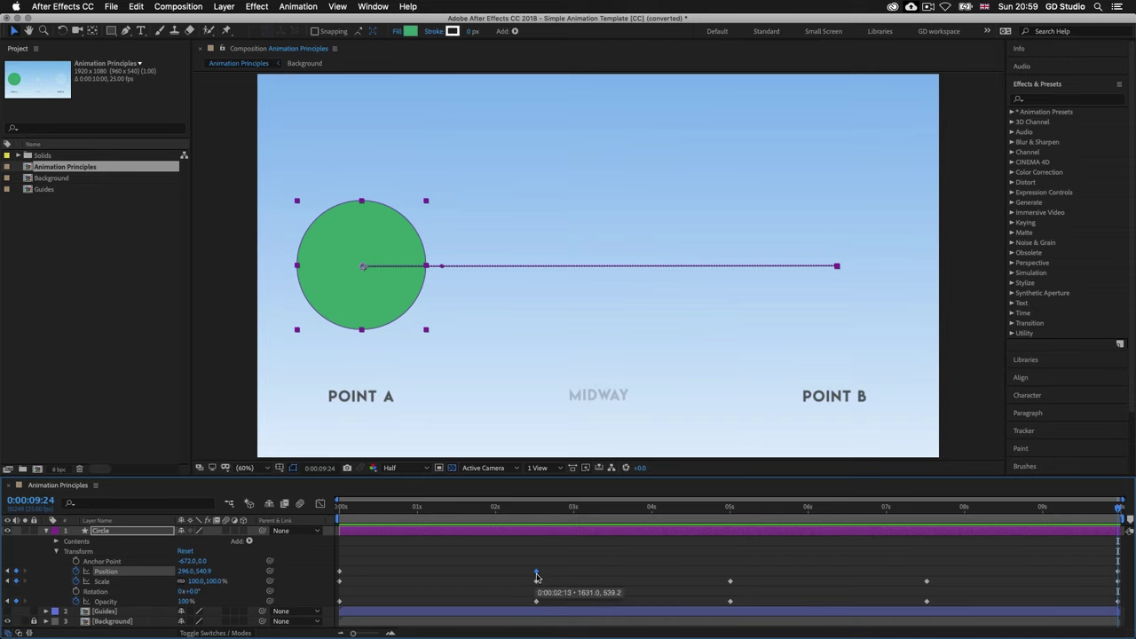
left_click_drag(1118, 511, 340, 515)
key("space")
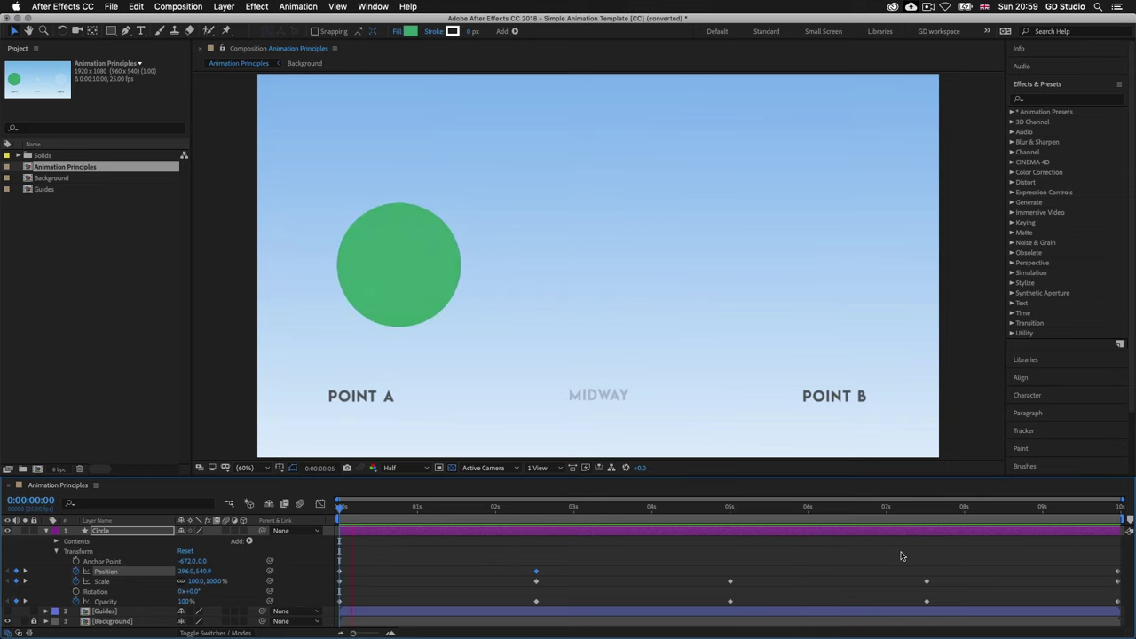
key("space")
Step: Return the Point B Position keyframe to 0:00:05:00 and move the first and last Position keyframes inward to 0:00:02:13 and 0:00:07:13
left_click_drag(536, 572, 730, 570)
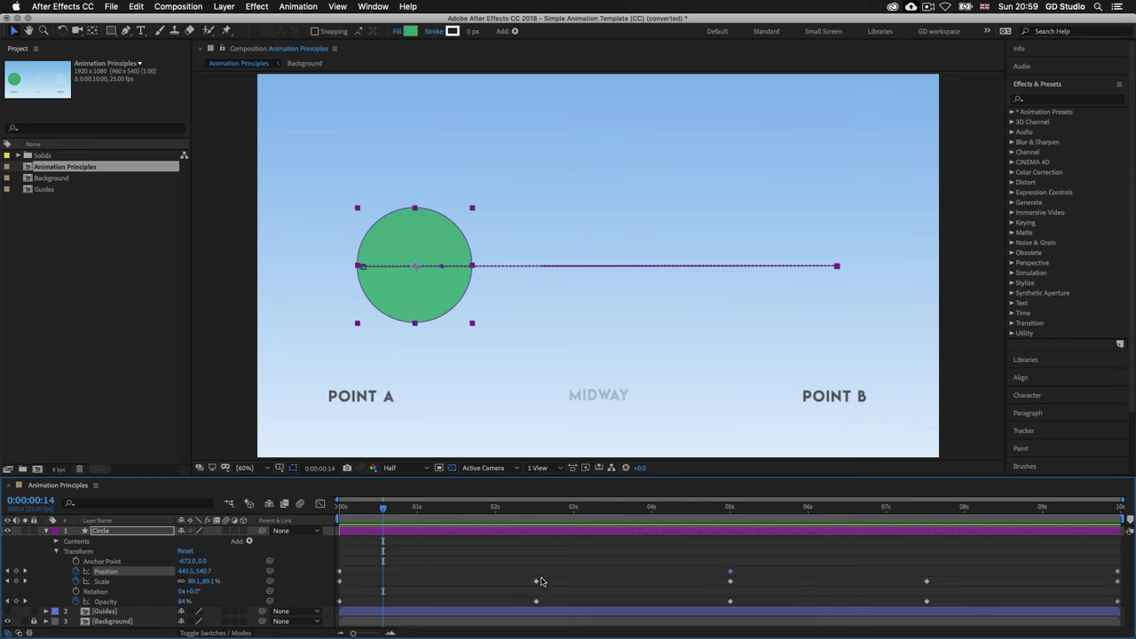
left_click_drag(340, 571, 536, 571)
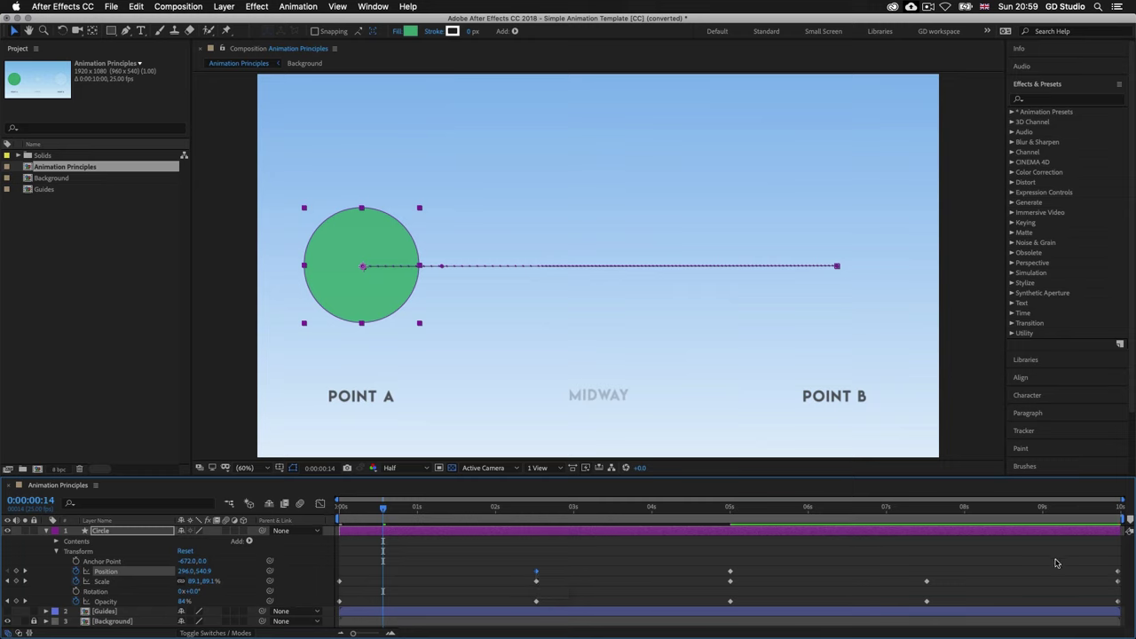
left_click_drag(1118, 571, 926, 581)
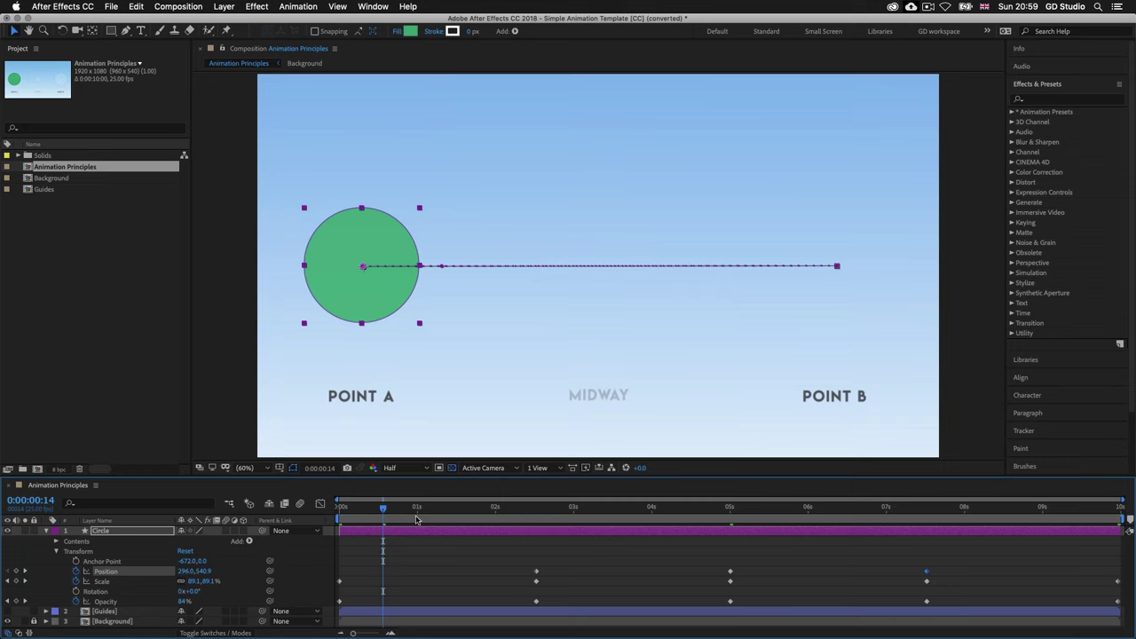
Step: Trim the work area to run from about 0:00:02:13 to 0:00:07:13 and preview the faster motion within it
left_click_drag(340, 521, 533, 520)
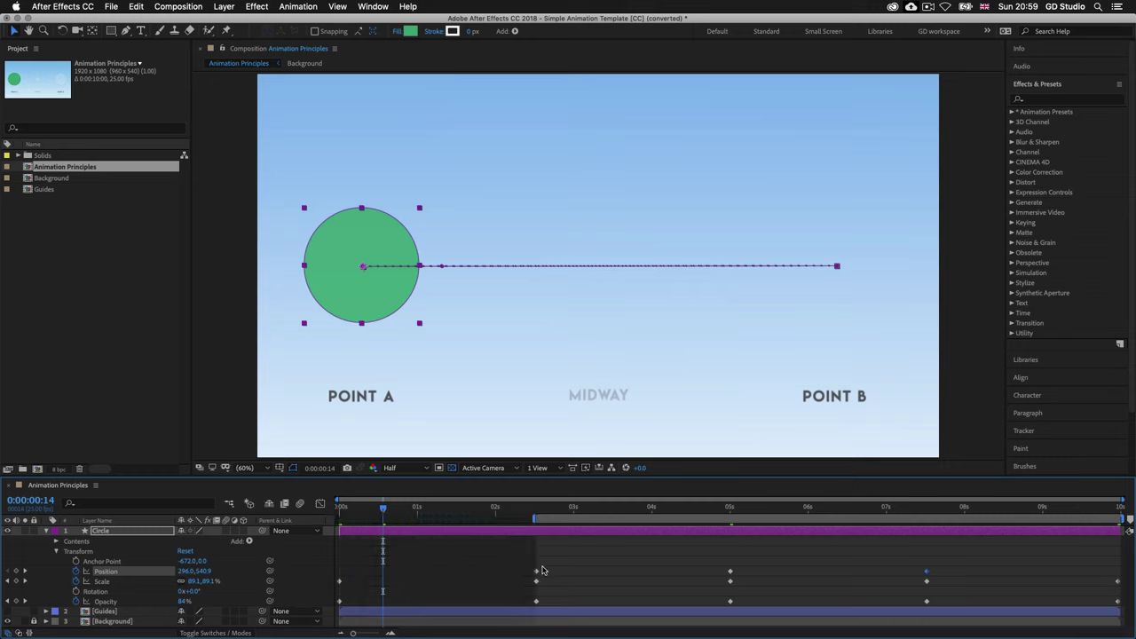
left_click_drag(1120, 522, 931, 522)
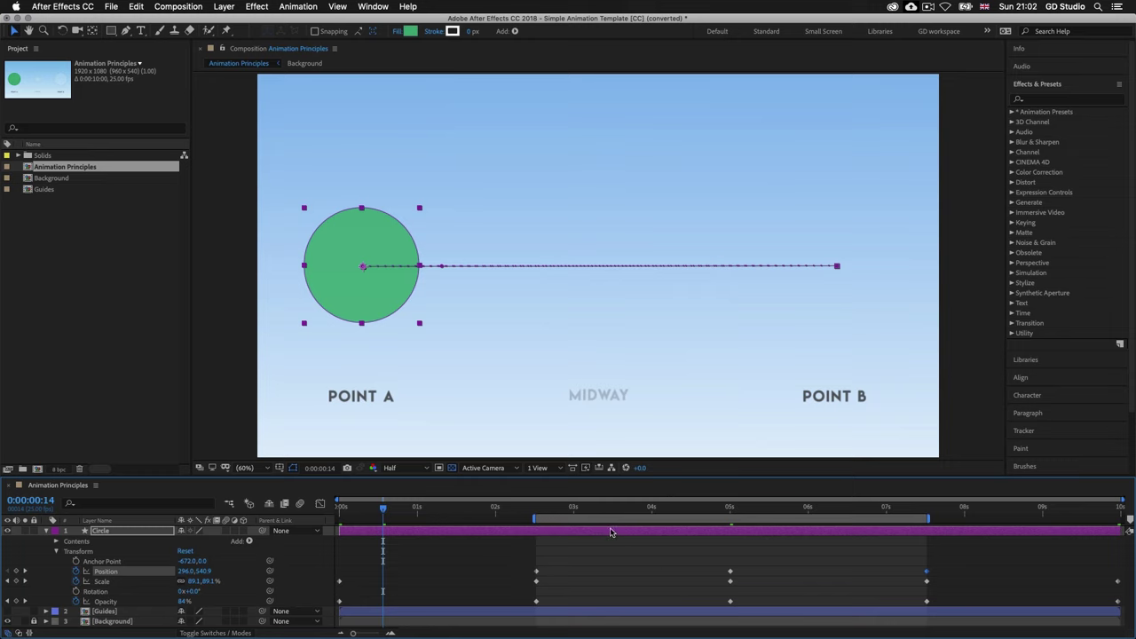
left_click_drag(394, 513, 593, 512)
key("space")
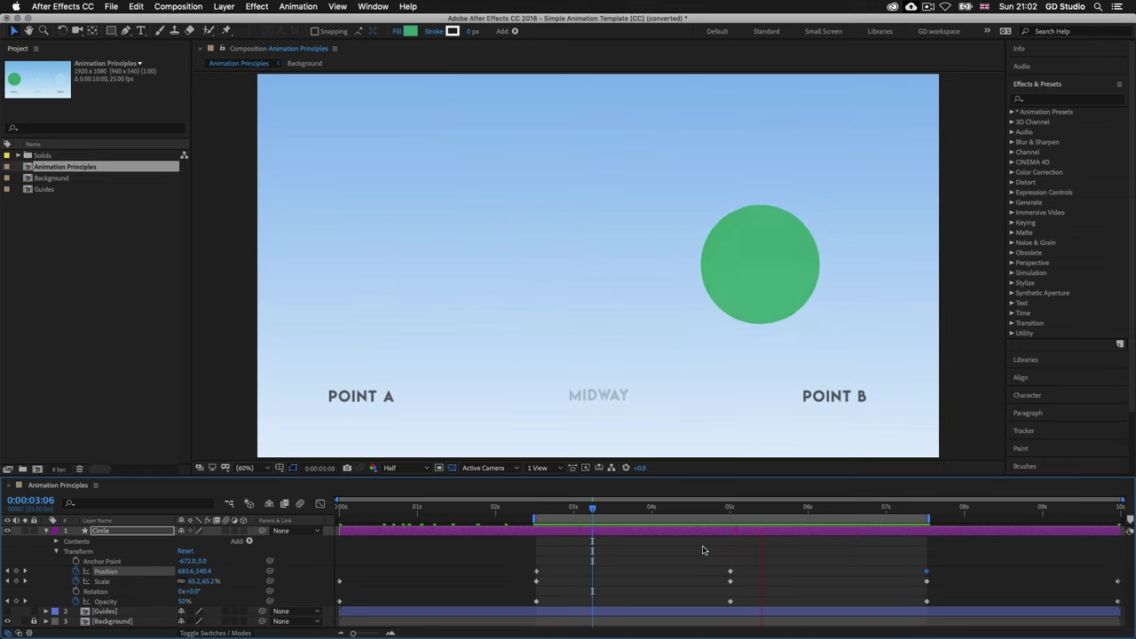
key("space")
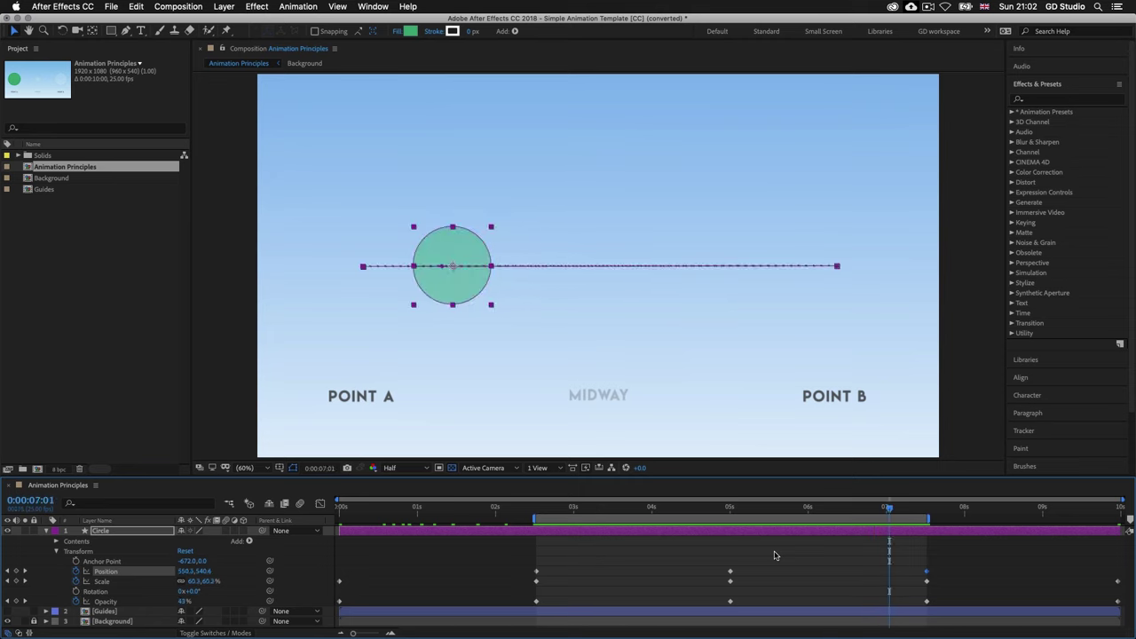
Step: Restore the full-length work area and return the circle's outer Position keyframes to the first frame and 0:00:09:24
double_click(729, 518)
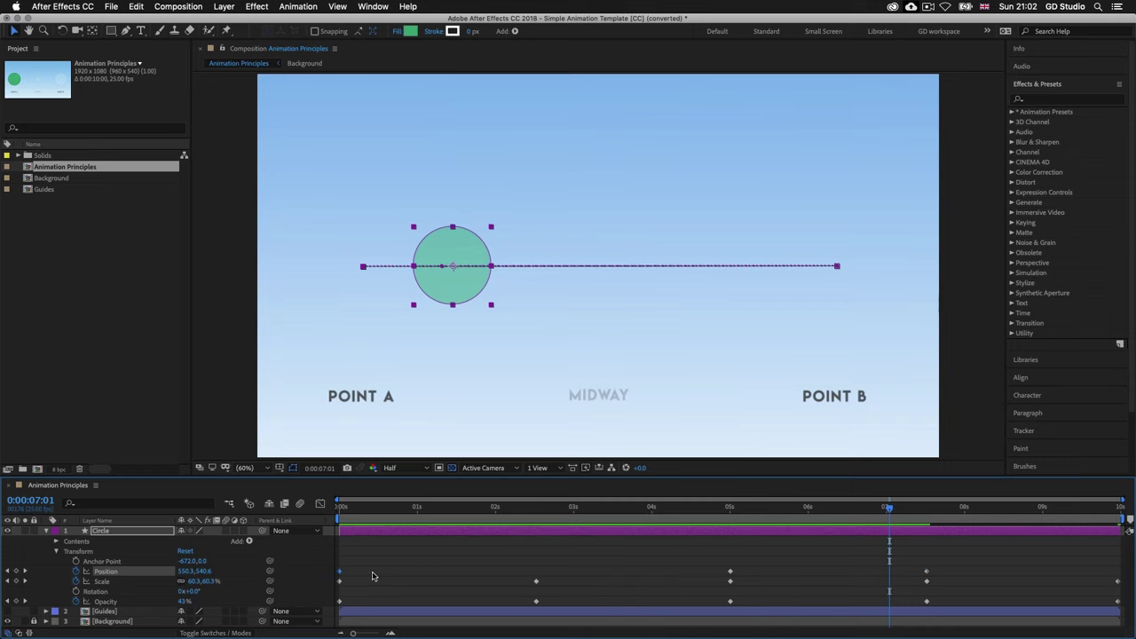
left_click_drag(928, 576, 1096, 575)
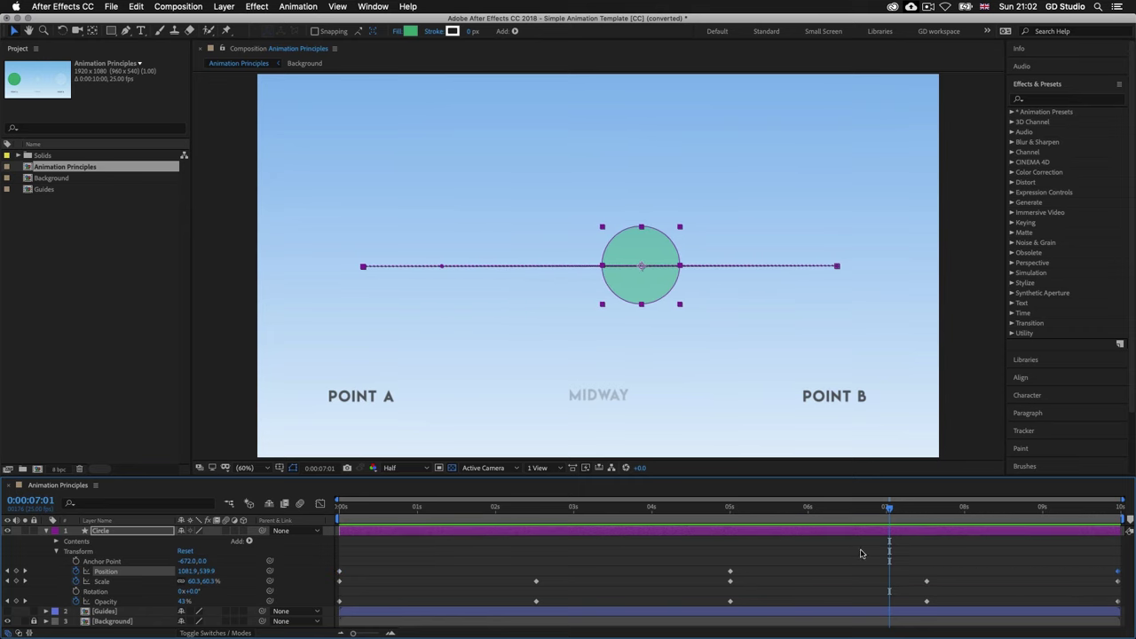
Step: Play the full circle animation from 0:00:00:00 with the original keyframe timing
left_click_drag(890, 509, 325, 517)
key("space")
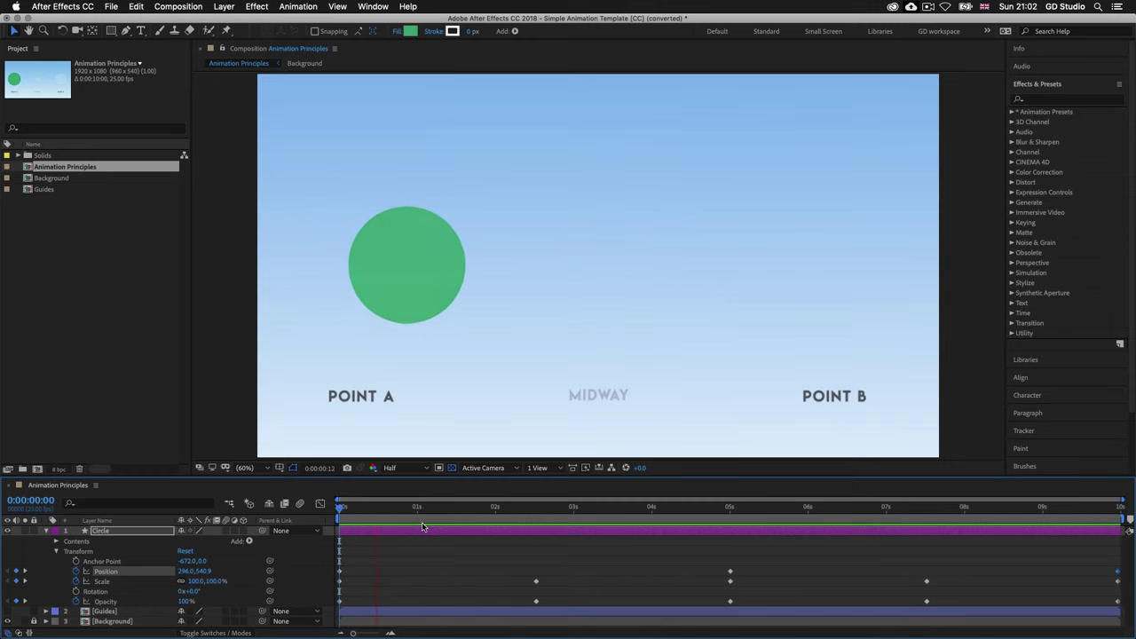